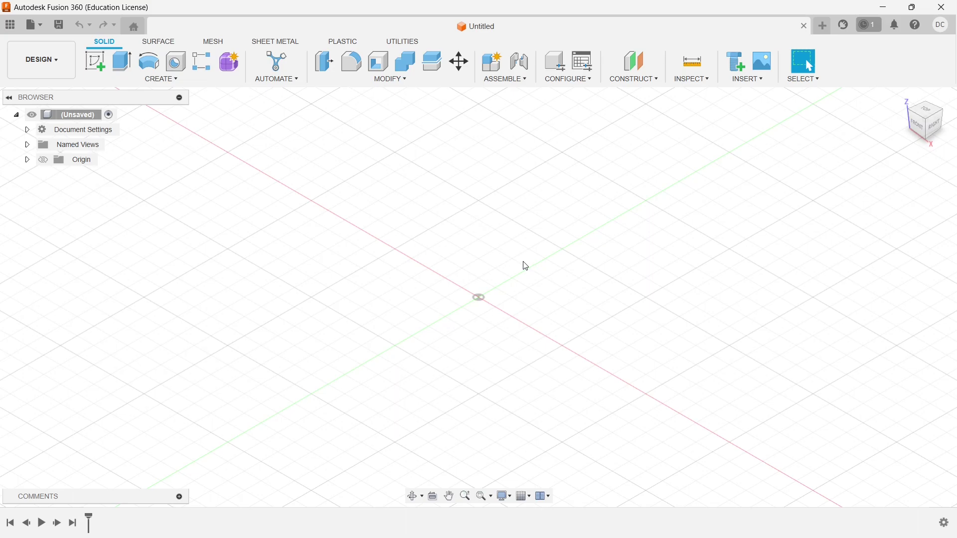
Step: Save the new design as "Screw Jack Assembly" in the Screw Jack Recording folder
{"action": "left_click", "coordinate": [11, 25]}
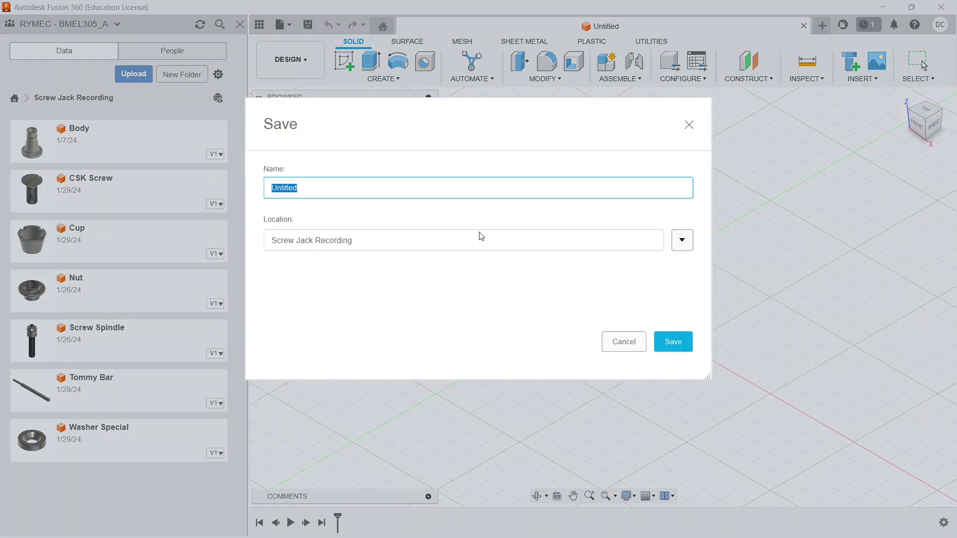
{"action": "type", "text": "Screw Jack Assembly"}
{"action": "left_click", "coordinate": [674, 340]}
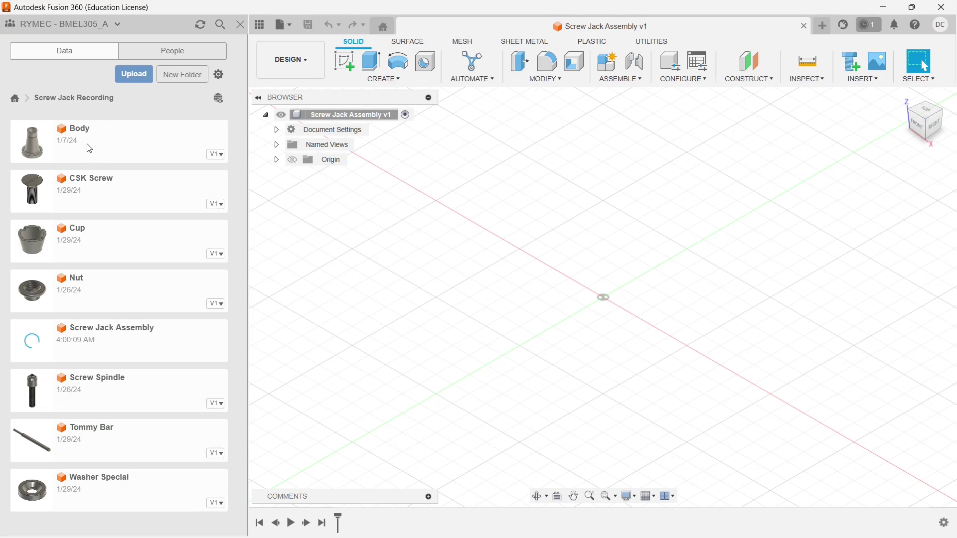
Step: Insert the Body part at its default position and set the visual style to Shaded with Visible Edges Only
{"action": "left_click_drag", "start_coordinate": [89, 149], "coordinate": [595, 261]}
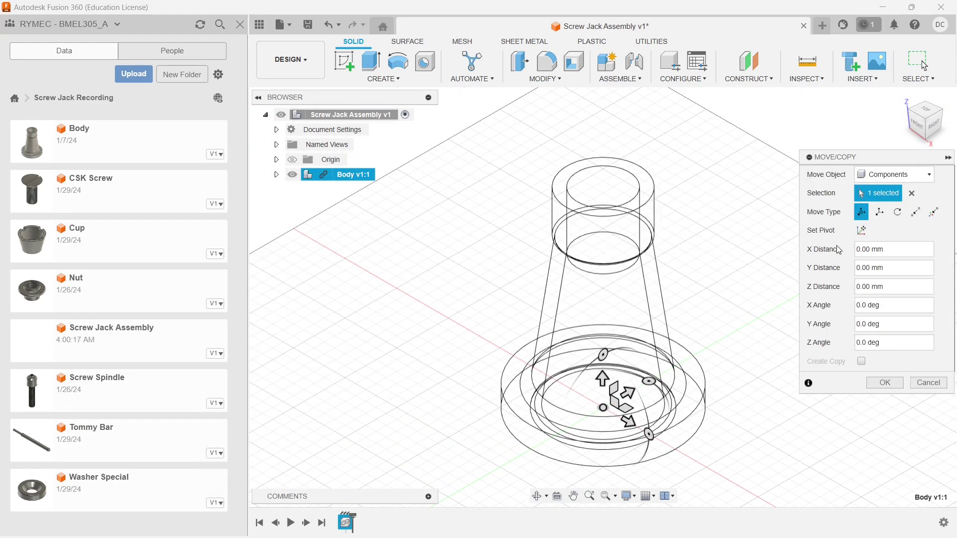
{"action": "left_click", "coordinate": [634, 497]}
{"action": "mouse_move", "coordinate": [727, 405]}
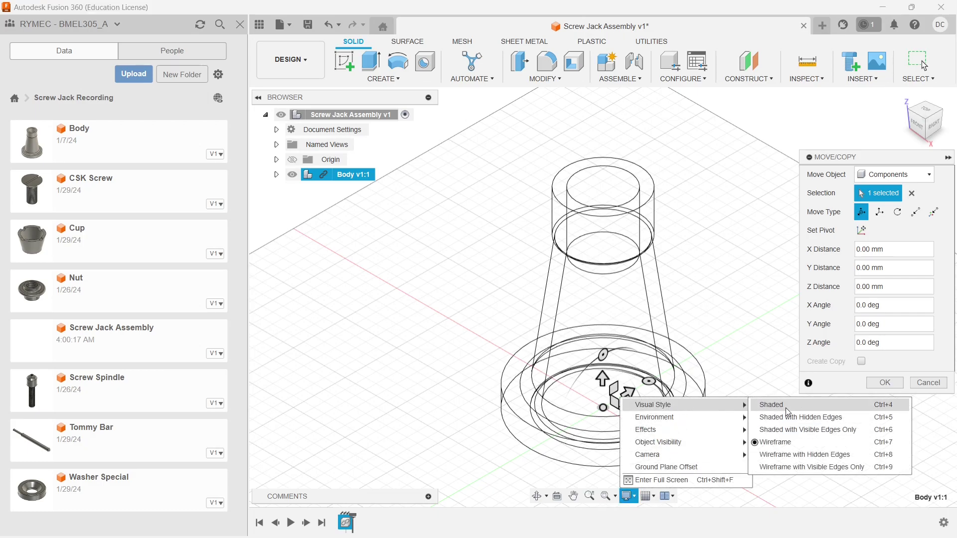
{"action": "left_click", "coordinate": [782, 431]}
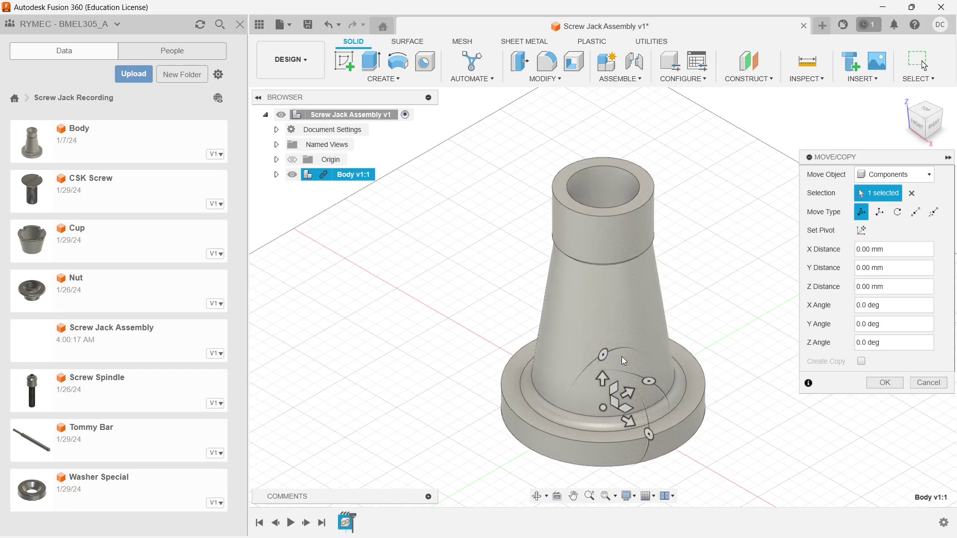
{"action": "mouse_move", "coordinate": [605, 354]}
{"action": "left_mouse_down"}
{"action": "mouse_move", "coordinate": [578, 399]}
{"action": "mouse_move", "coordinate": [632, 363]}
{"action": "mouse_move", "coordinate": [603, 364]}
{"action": "left_mouse_up"}
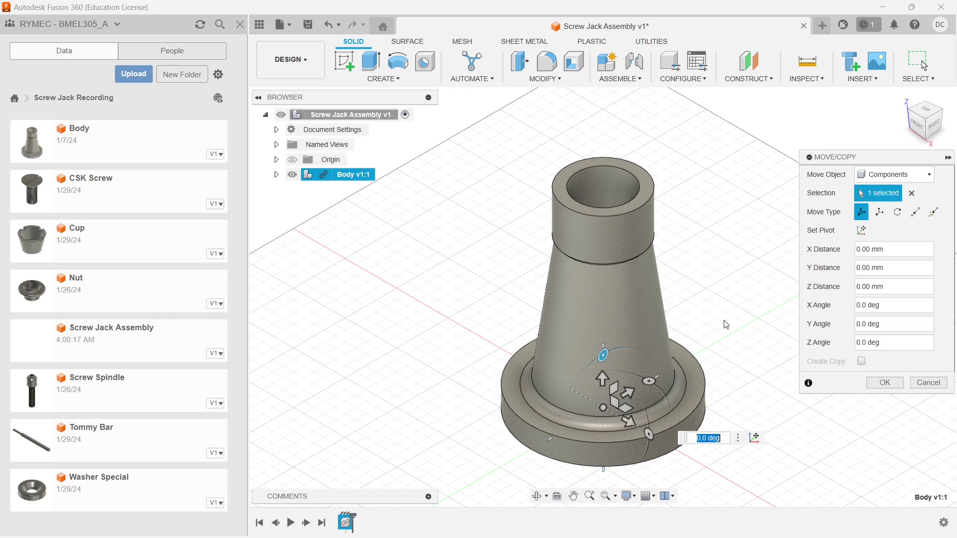
{"action": "left_click", "coordinate": [890, 384]}
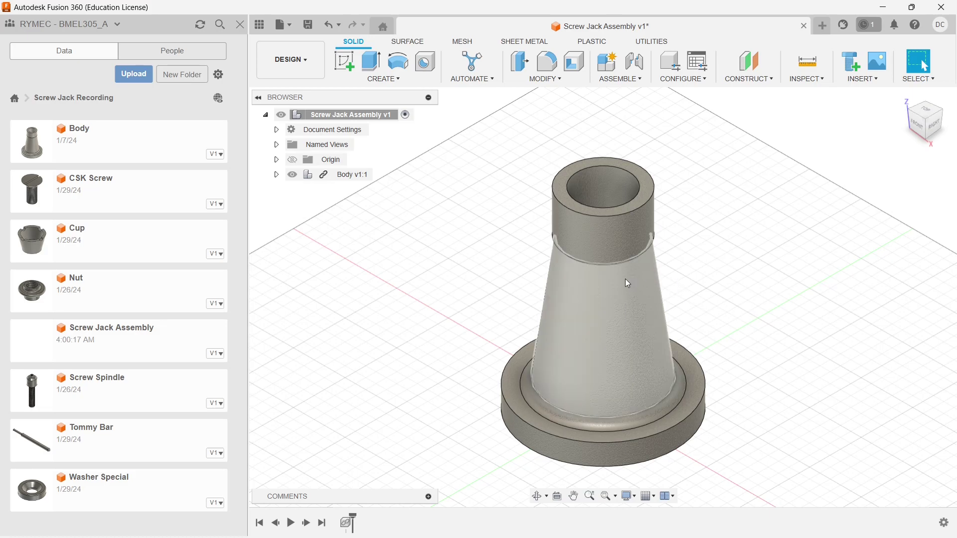
Step: Ground the Body component in the assembly
{"action": "left_click", "coordinate": [362, 175]}
{"action": "right_click", "coordinate": [362, 178]}
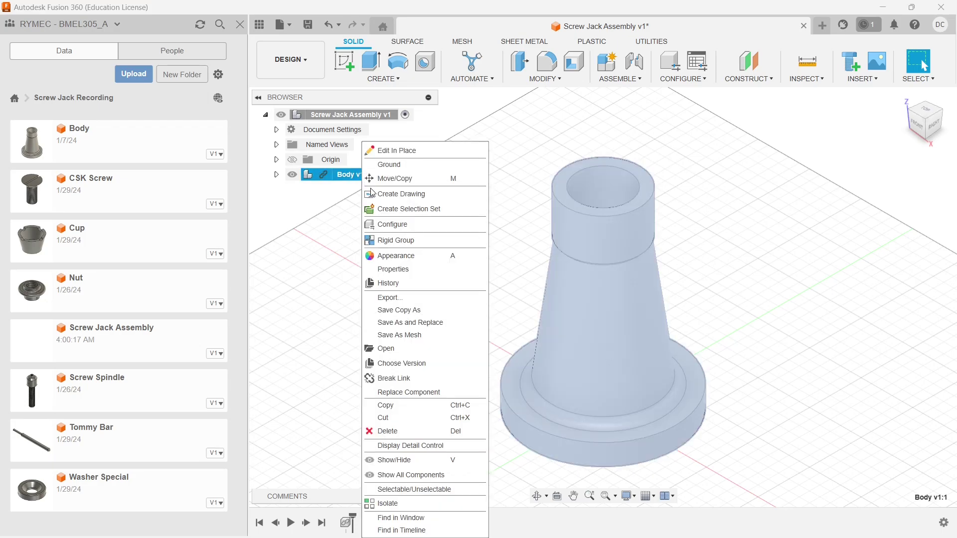
{"action": "left_click", "coordinate": [405, 165]}
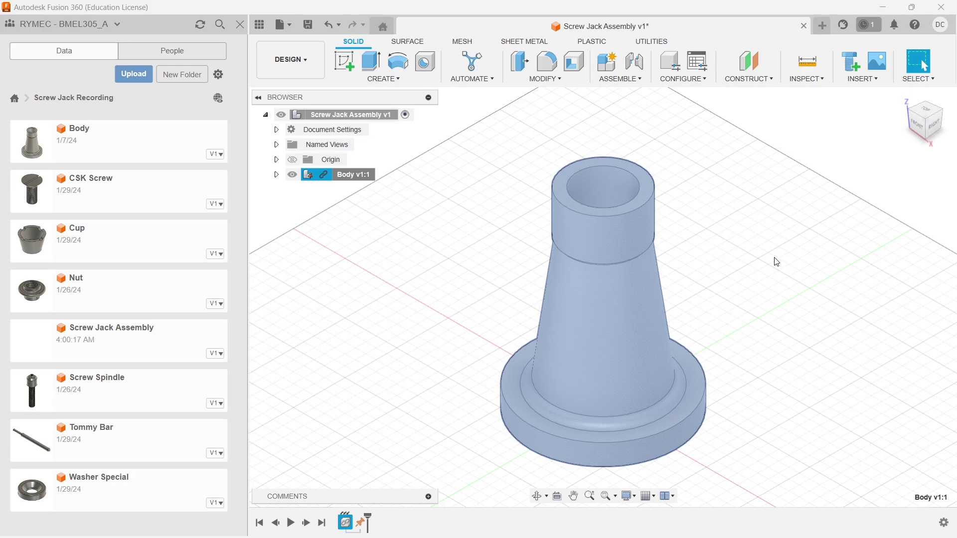
Step: Insert the Nut part and move it 230 mm along Z, above the body
{"action": "middle_click_drag", "start_coordinate": [775, 260], "coordinate": [730, 270]}
{"action": "scroll", "coordinate": [726, 269], "scroll_direction": "down", "scroll_amount": 3}
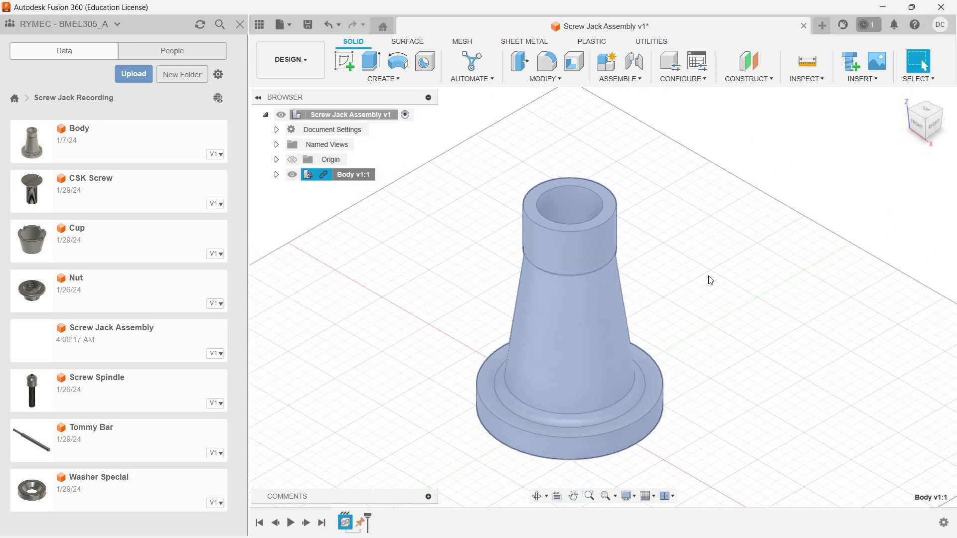
{"action": "middle_click_drag", "start_coordinate": [685, 301], "coordinate": [680, 305]}
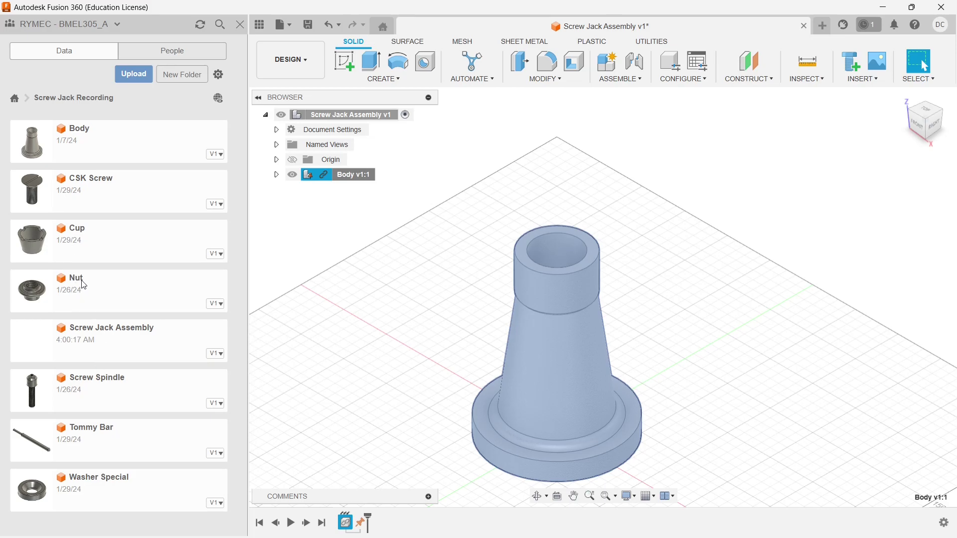
{"action": "left_click_drag", "start_coordinate": [81, 281], "coordinate": [502, 235]}
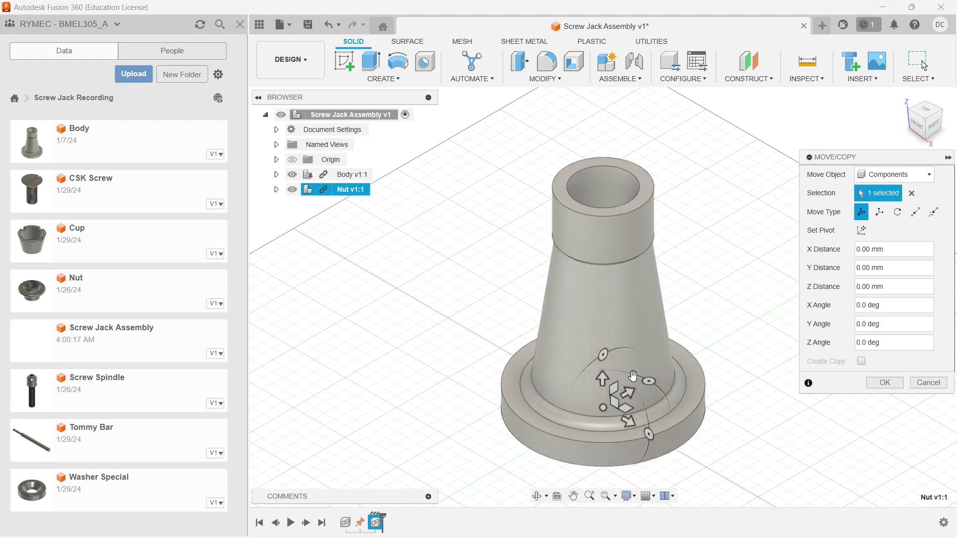
{"action": "left_click_drag", "start_coordinate": [604, 381], "coordinate": [629, 137]}
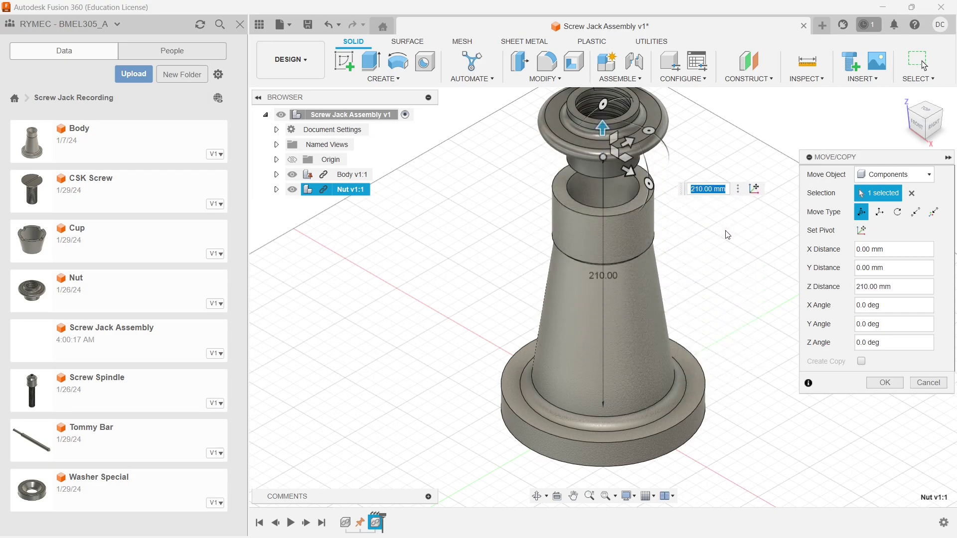
{"action": "middle_click_drag", "start_coordinate": [727, 239], "coordinate": [675, 305]}
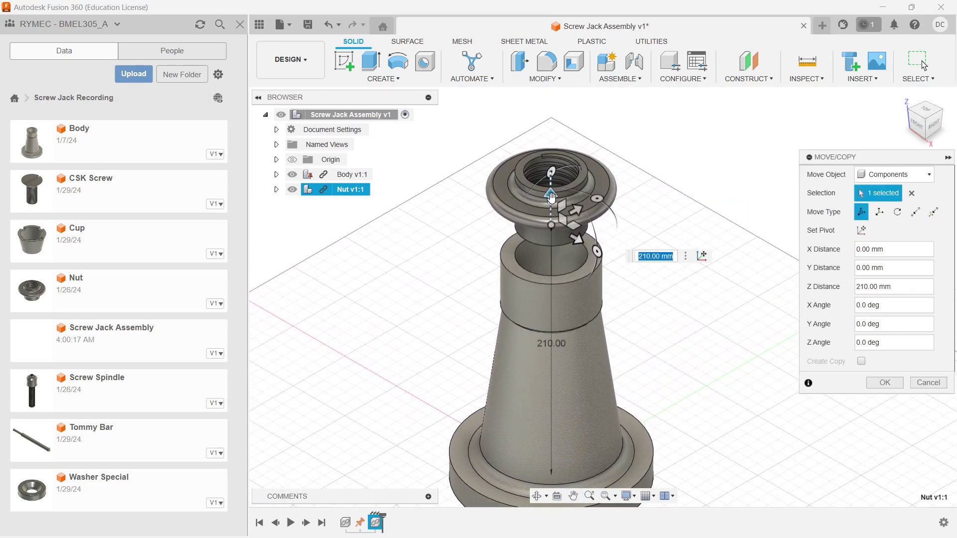
{"action": "left_click_drag", "start_coordinate": [551, 197], "coordinate": [549, 175]}
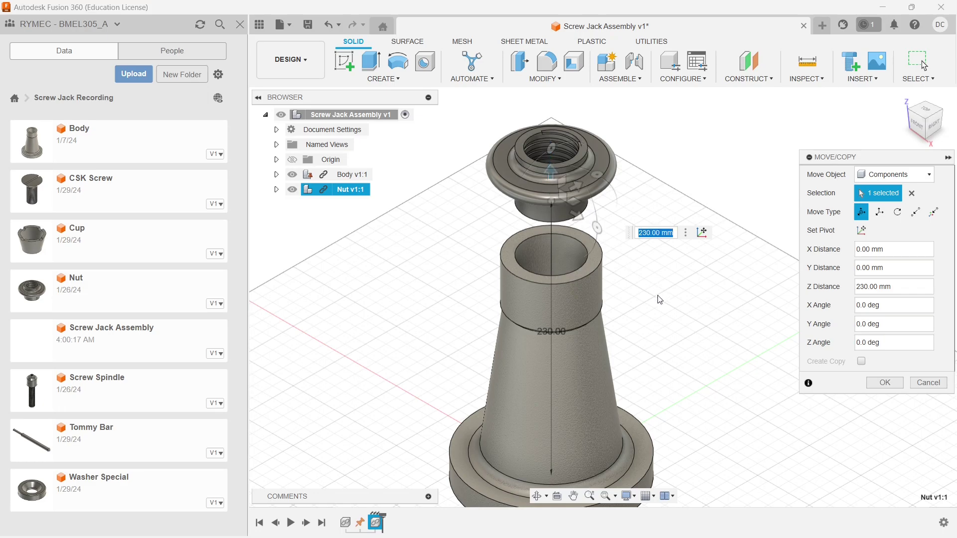
{"action": "middle_click_drag", "start_coordinate": [657, 286], "coordinate": [626, 280], "text": "shift"}
{"action": "left_click", "coordinate": [886, 382]}
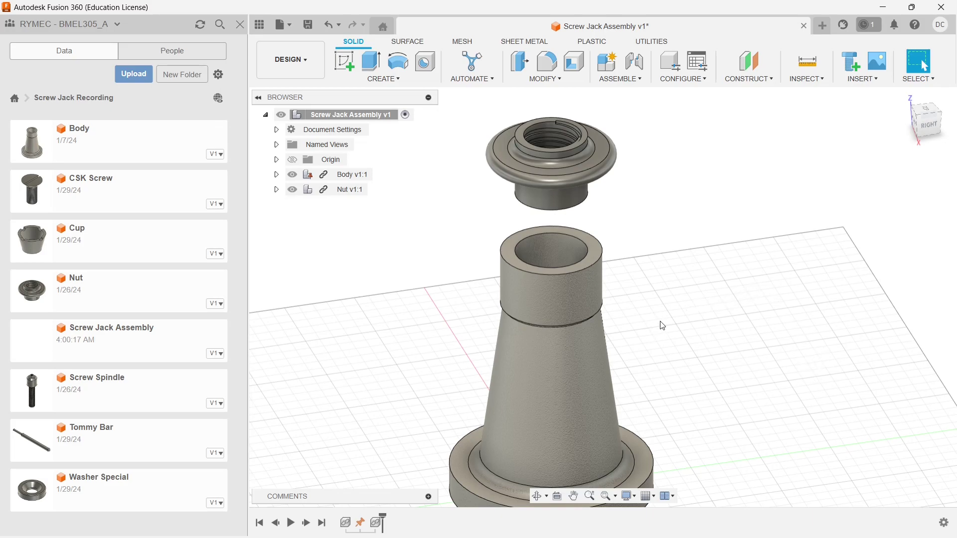
Step: Create a rigid joint between the circular edge under the nut's flange and the inner rim at the body's top
{"action": "middle_click_drag", "start_coordinate": [660, 324], "coordinate": [626, 229], "text": "shift"}
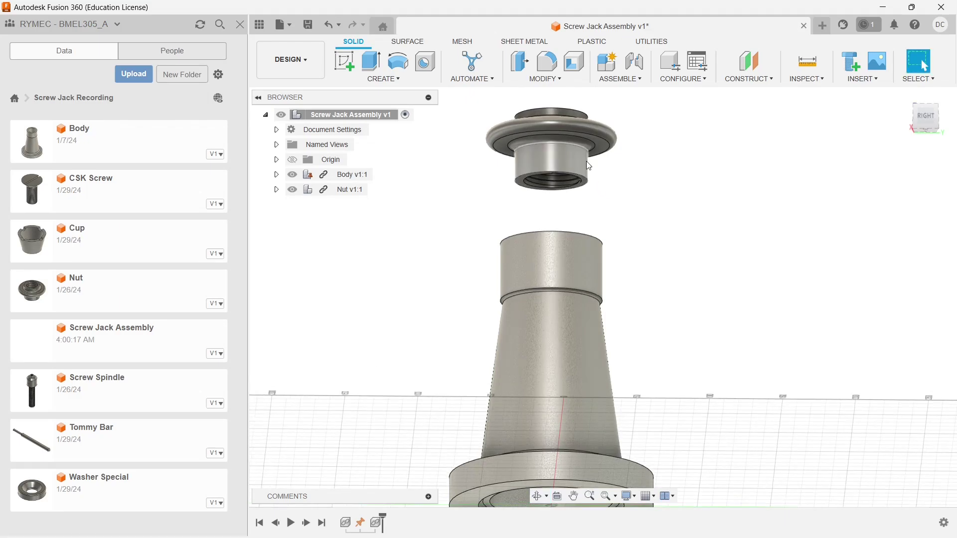
{"action": "left_click", "coordinate": [618, 79]}
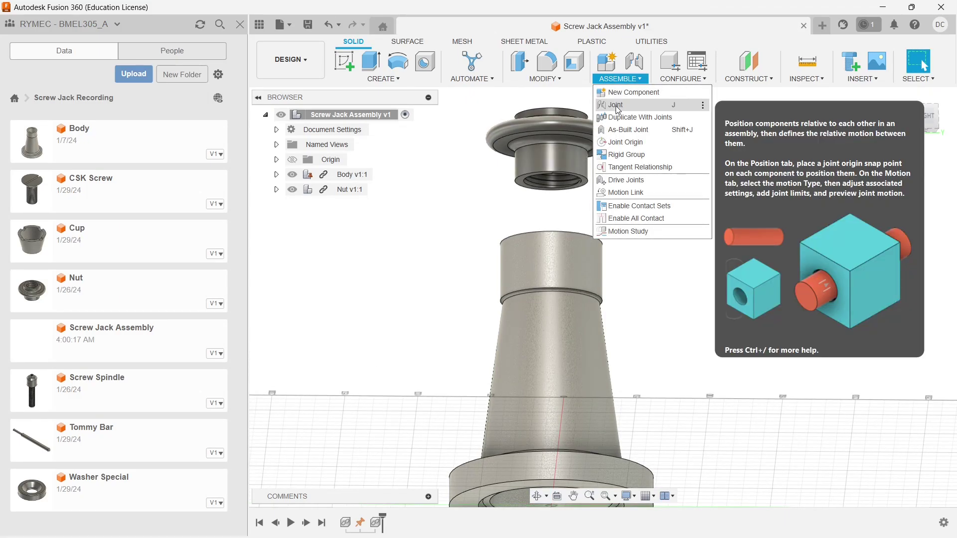
{"action": "left_click", "coordinate": [617, 105]}
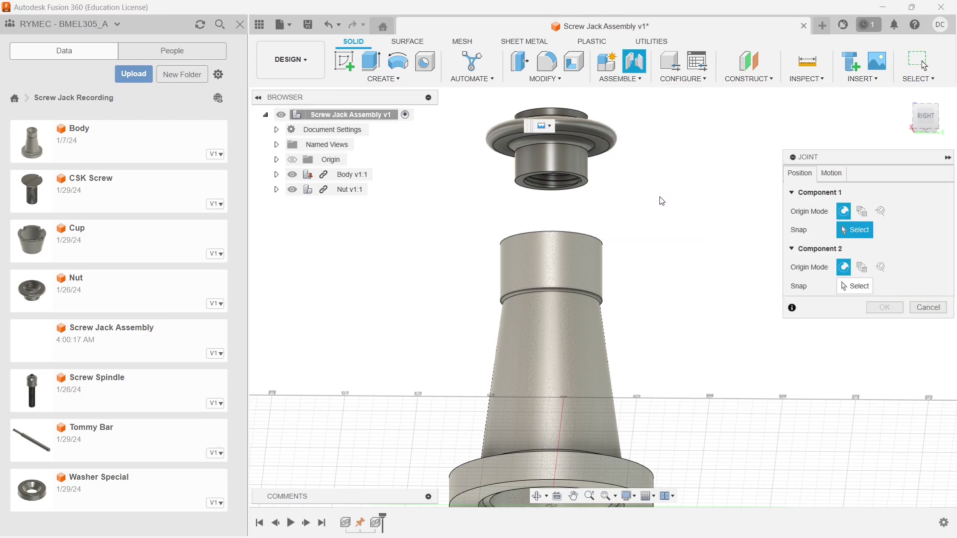
{"action": "middle_click_drag", "start_coordinate": [655, 205], "coordinate": [600, 203], "text": "shift"}
{"action": "scroll", "coordinate": [604, 199], "scroll_direction": "down", "scroll_amount": 2}
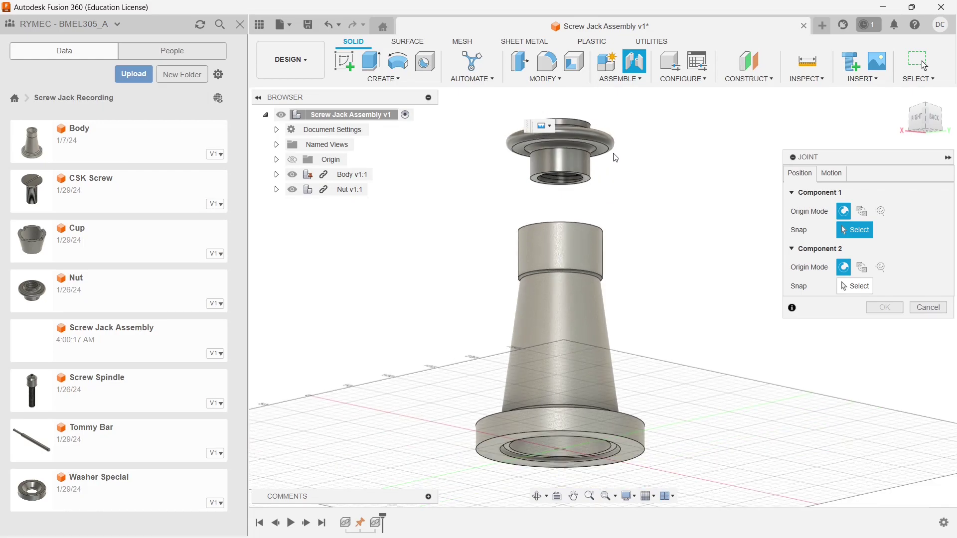
{"action": "scroll", "coordinate": [618, 171], "scroll_direction": "up", "scroll_amount": 4}
{"action": "middle_click_drag", "start_coordinate": [630, 164], "coordinate": [641, 196], "text": "shift"}
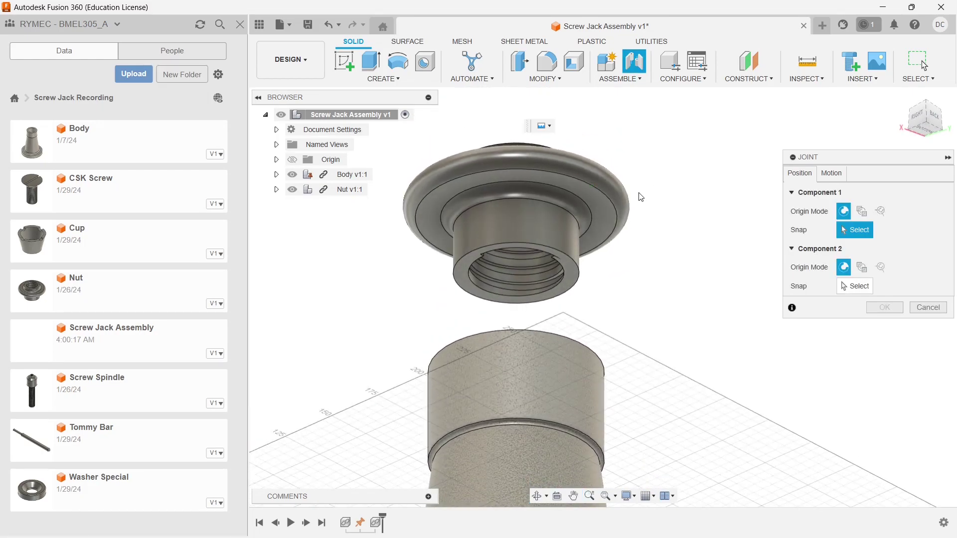
{"action": "left_click", "coordinate": [582, 202]}
{"action": "middle_click_drag", "start_coordinate": [684, 181], "coordinate": [625, 265], "text": "shift"}
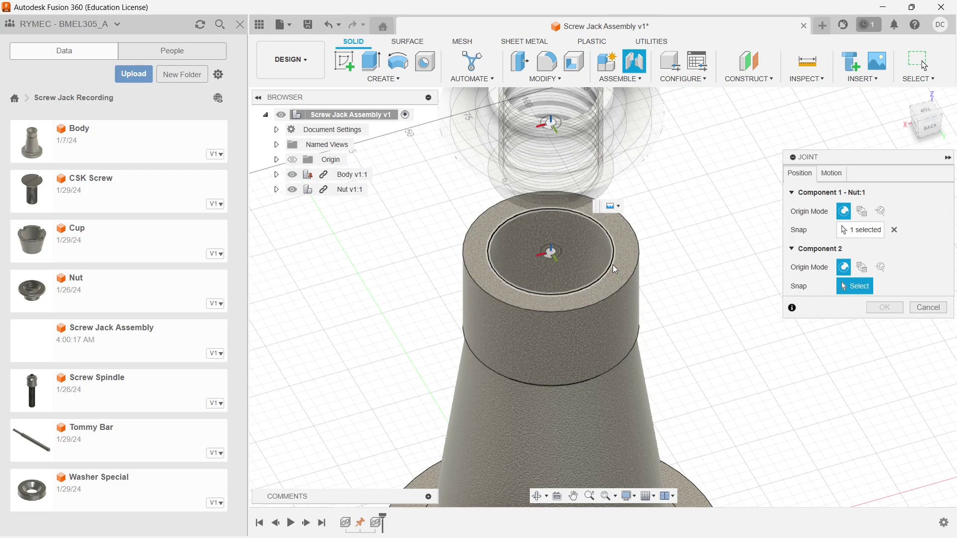
{"action": "left_click", "coordinate": [613, 266]}
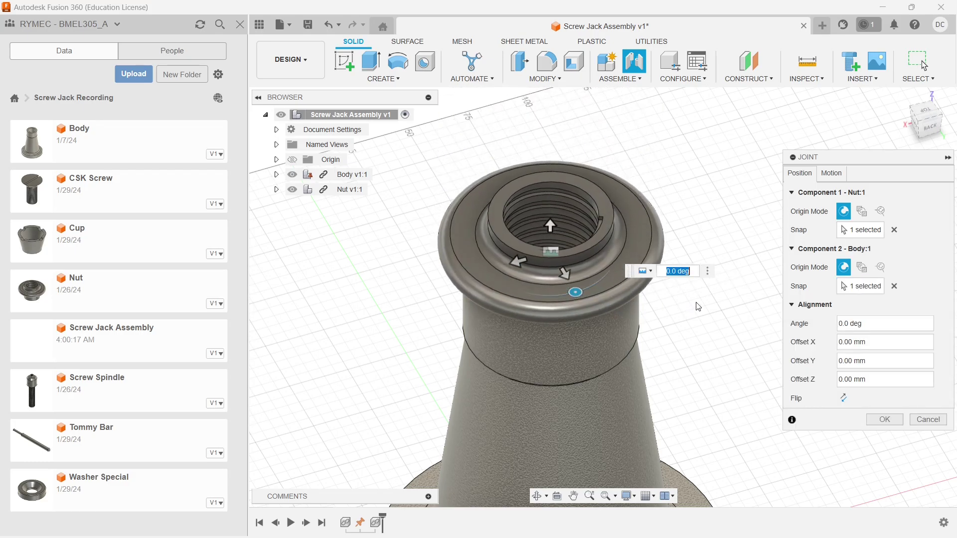
{"action": "mouse_move", "coordinate": [716, 312]}
{"action": "middle_mouse_down", "text": "shift"}
{"action": "mouse_move", "coordinate": [716, 229]}
{"action": "mouse_move", "coordinate": [705, 268]}
{"action": "mouse_move", "coordinate": [713, 301]}
{"action": "middle_mouse_up", "text": "shift"}
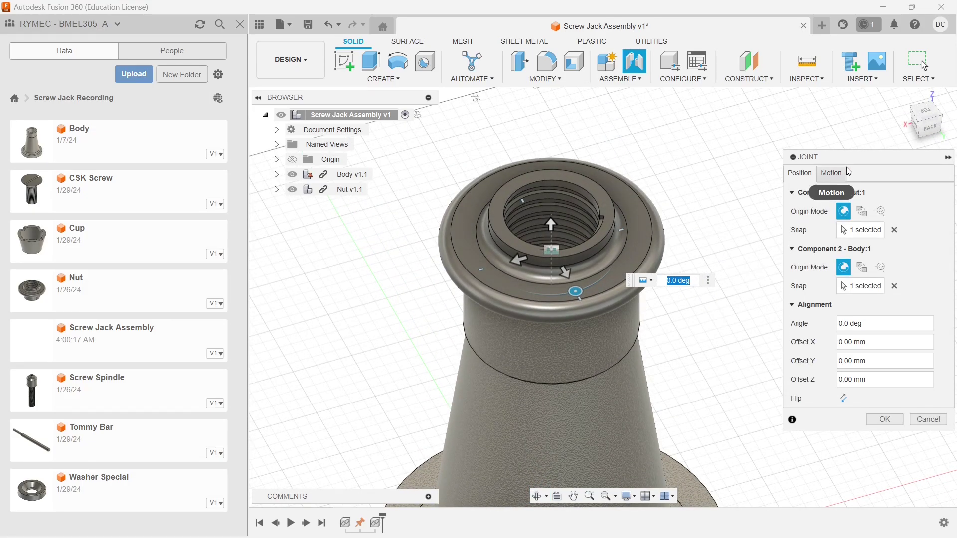
{"action": "left_click", "coordinate": [840, 174]}
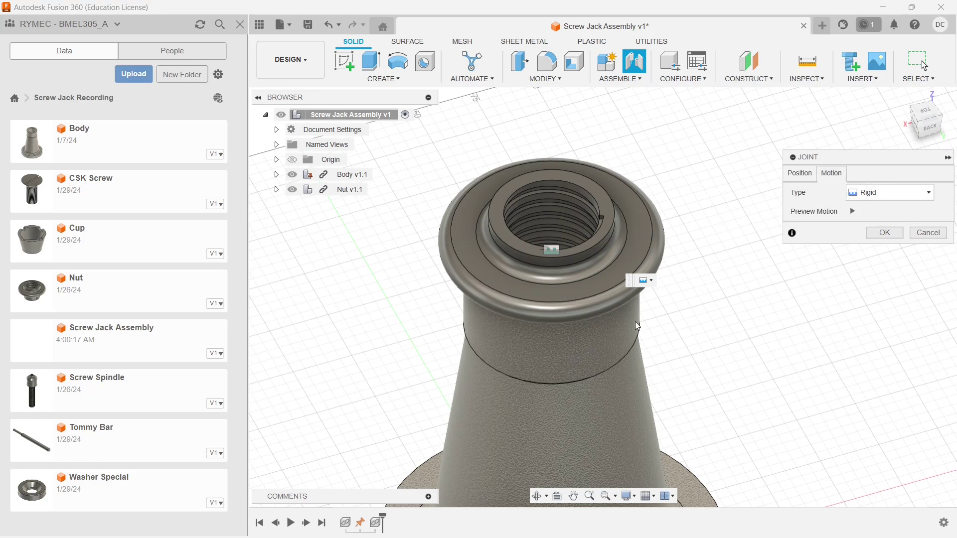
{"action": "left_click", "coordinate": [880, 234]}
Step: Insert the Screw Spindle part and move it 225 mm along Z, above the nut
{"action": "scroll", "coordinate": [684, 282], "scroll_direction": "down", "scroll_amount": 2}
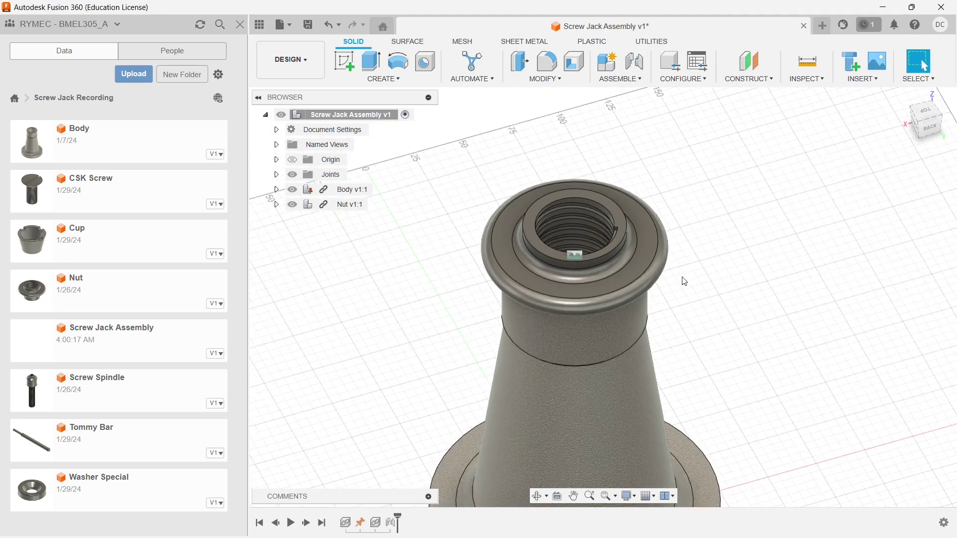
{"action": "middle_click_drag", "start_coordinate": [684, 305], "coordinate": [699, 263], "text": "shift"}
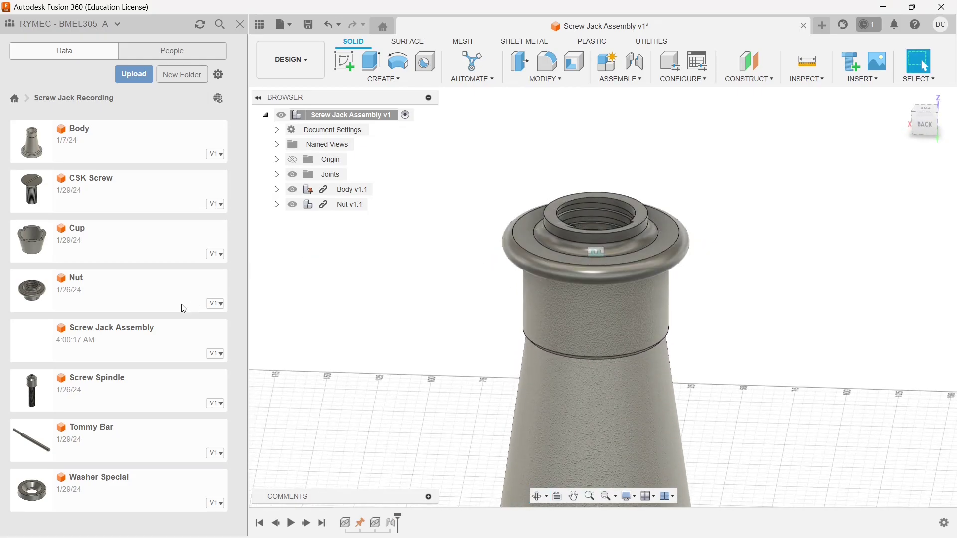
{"action": "left_click_drag", "start_coordinate": [87, 392], "coordinate": [725, 203]}
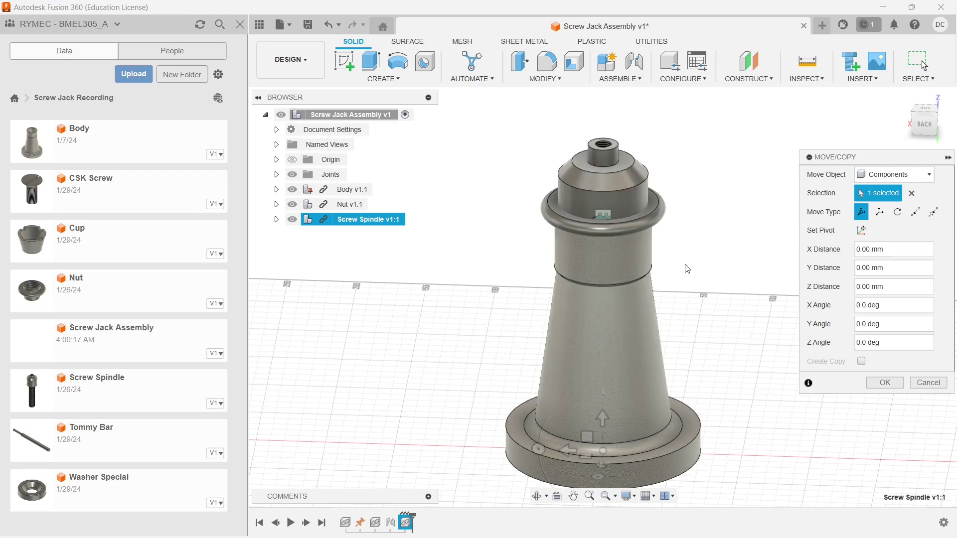
{"action": "middle_click_drag", "start_coordinate": [685, 267], "coordinate": [663, 312], "text": "shift"}
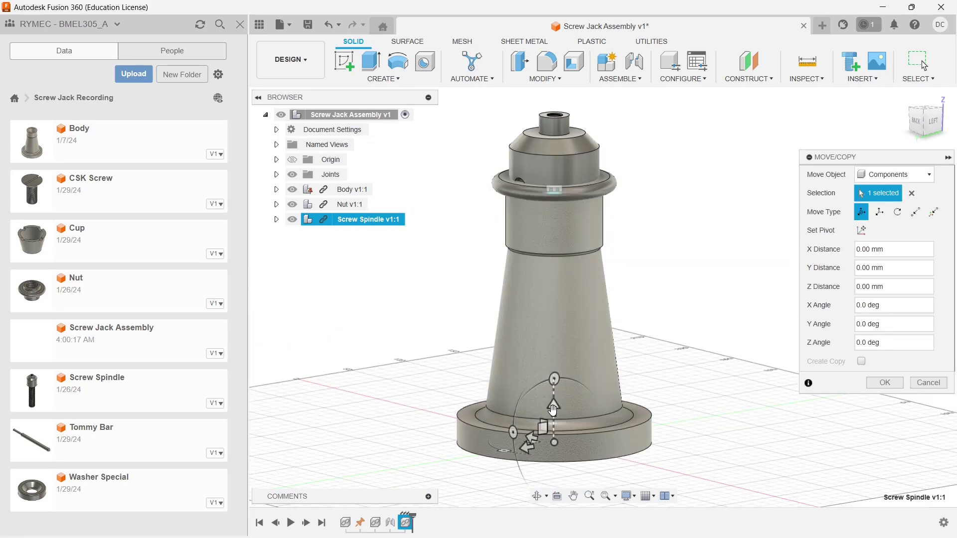
{"action": "left_click_drag", "start_coordinate": [554, 406], "coordinate": [566, 297]}
{"action": "middle_click_drag", "start_coordinate": [567, 297], "coordinate": [593, 453]}
{"action": "scroll", "coordinate": [655, 293], "scroll_direction": "up", "scroll_amount": 2}
{"action": "scroll", "coordinate": [654, 306], "scroll_direction": "down", "scroll_amount": 3}
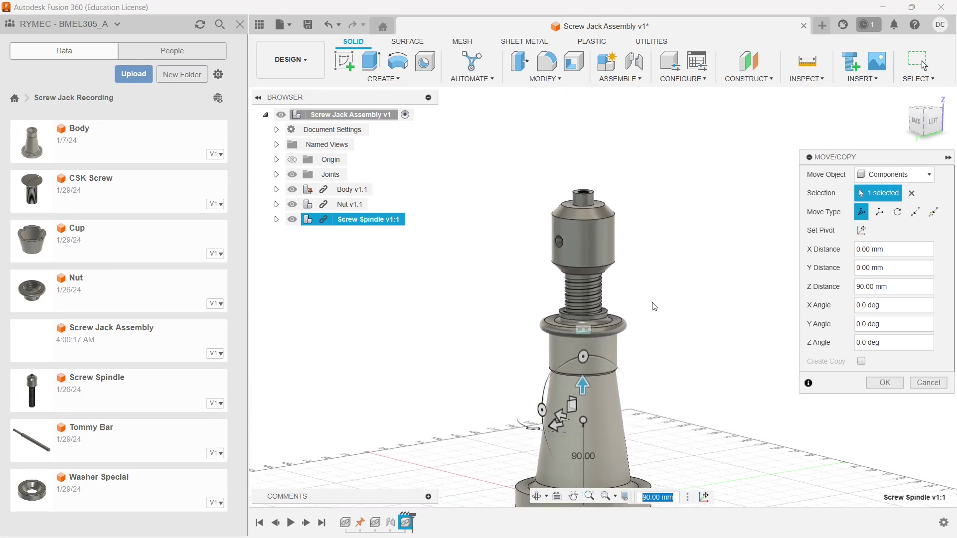
{"action": "left_click_drag", "start_coordinate": [592, 393], "coordinate": [586, 253]}
{"action": "middle_click_drag", "start_coordinate": [674, 239], "coordinate": [615, 241]}
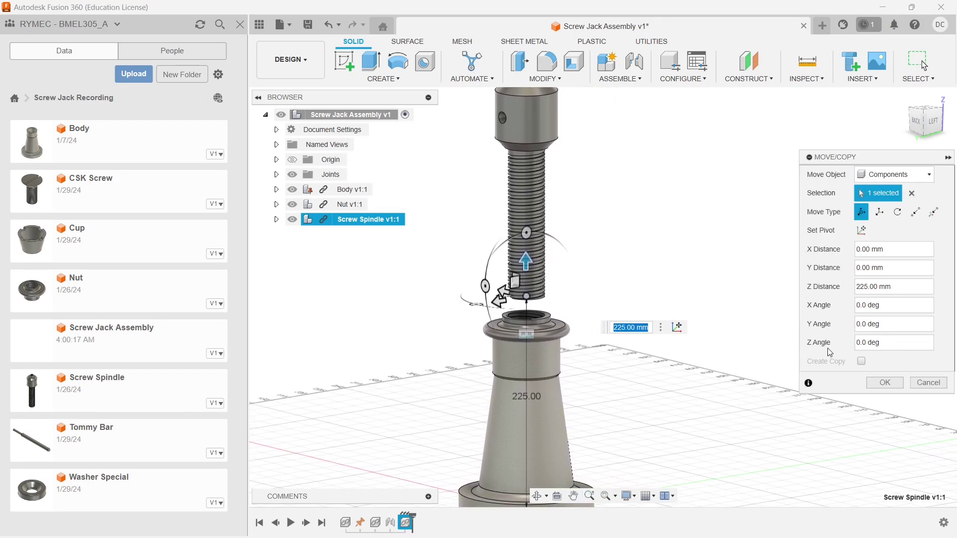
{"action": "left_click", "coordinate": [882, 383]}
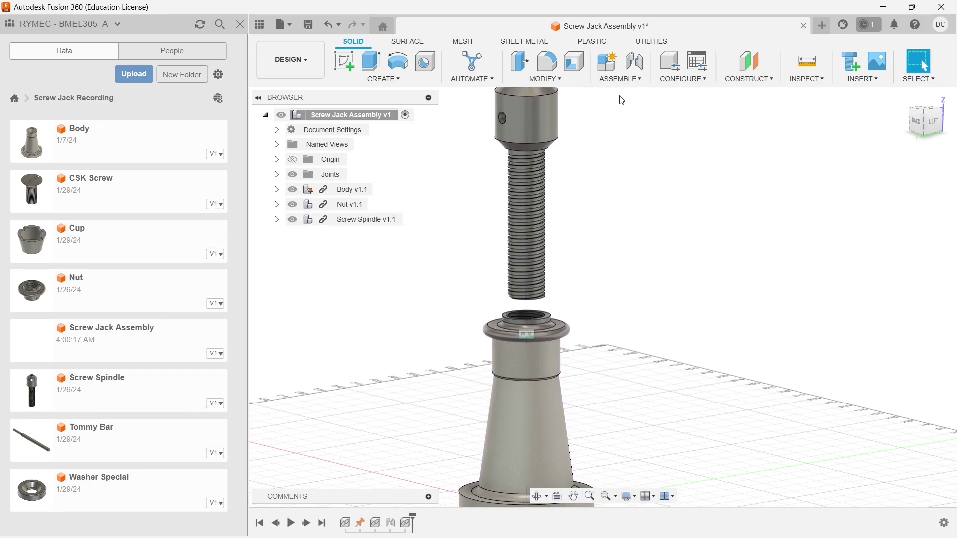
Step: Start a joint from the circular edge beneath the screw spindle's head, around the thread, to the inner circular edge of the nut's top opening
{"action": "left_click", "coordinate": [546, 79]}
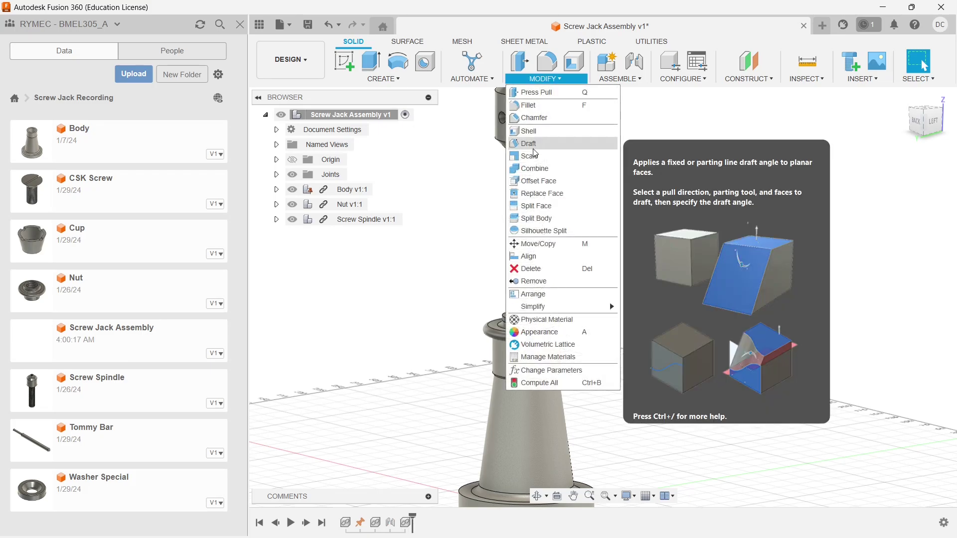
{"action": "left_click", "coordinate": [472, 78]}
{"action": "left_click", "coordinate": [620, 79]}
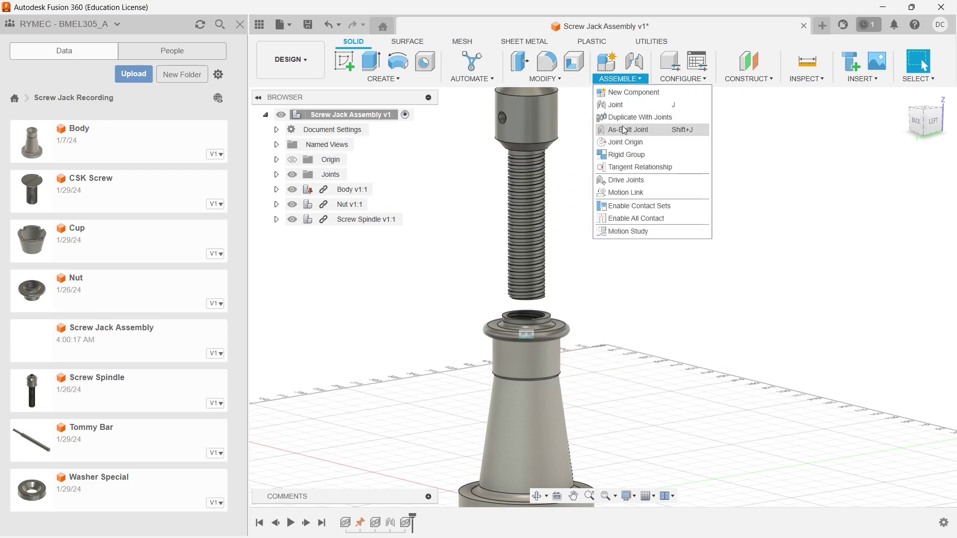
{"action": "left_click", "coordinate": [632, 106]}
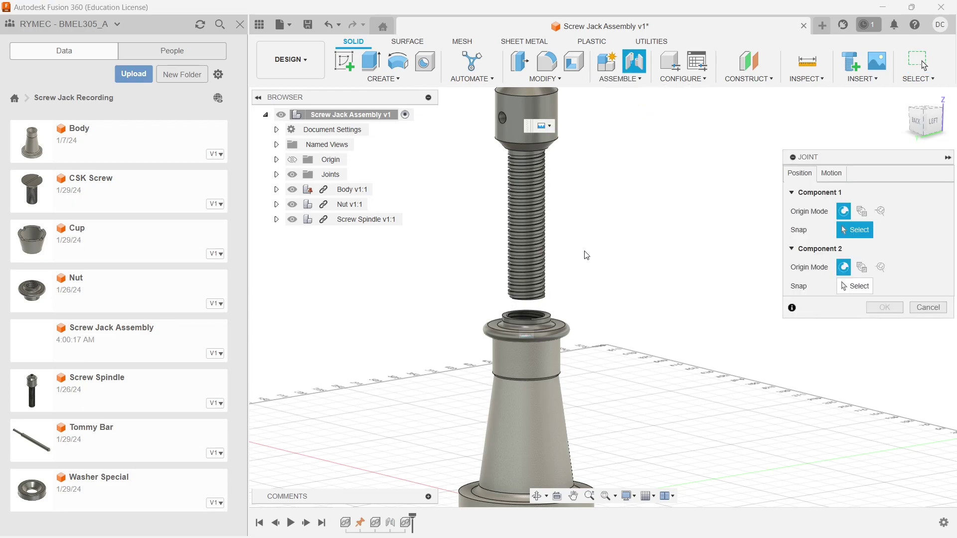
{"action": "middle_click_drag", "start_coordinate": [586, 256], "coordinate": [617, 220], "text": "shift"}
{"action": "scroll", "coordinate": [563, 174], "scroll_direction": "up", "scroll_amount": 5}
{"action": "scroll", "coordinate": [617, 220], "scroll_direction": "up", "scroll_amount": 2}
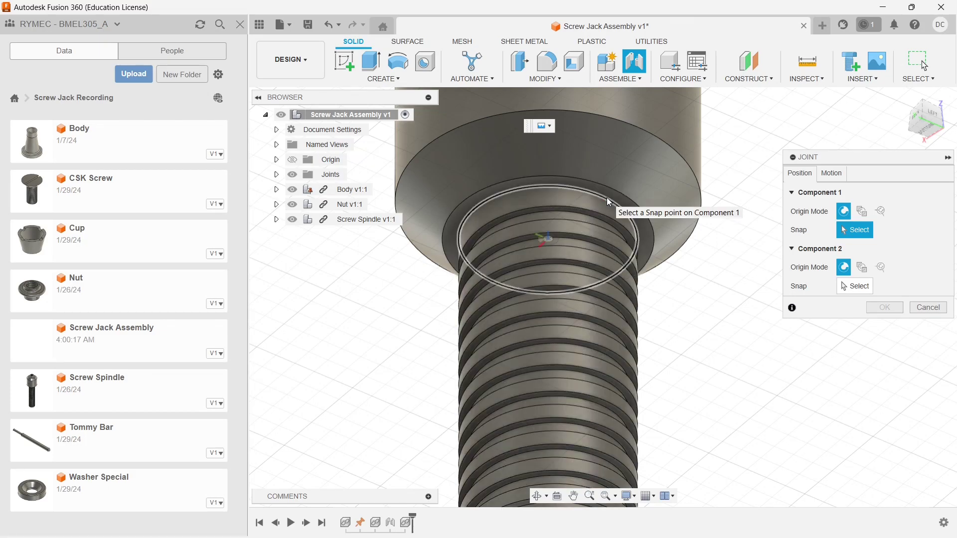
{"action": "left_click", "coordinate": [607, 199]}
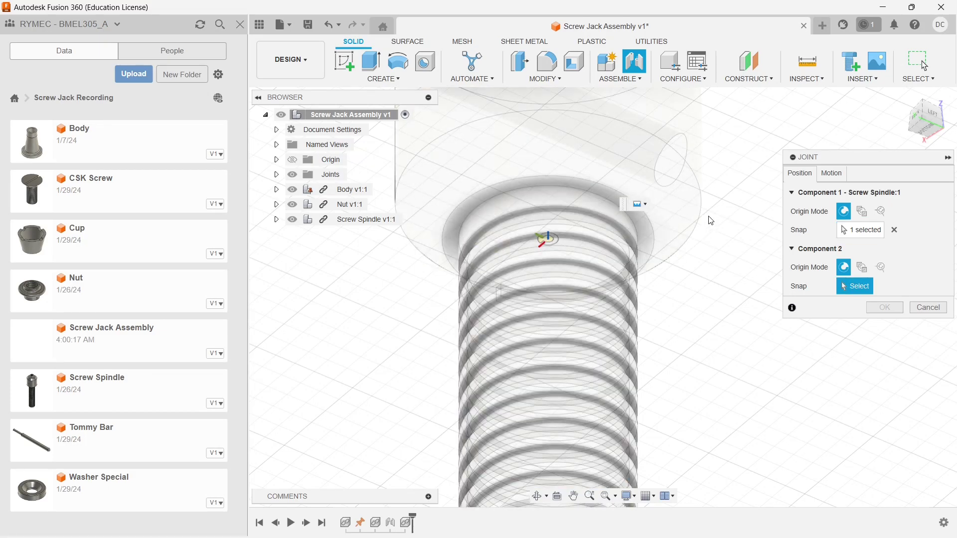
{"action": "middle_click_drag", "start_coordinate": [711, 221], "coordinate": [682, 334], "text": "shift"}
{"action": "scroll", "coordinate": [686, 329], "scroll_direction": "down", "scroll_amount": 2}
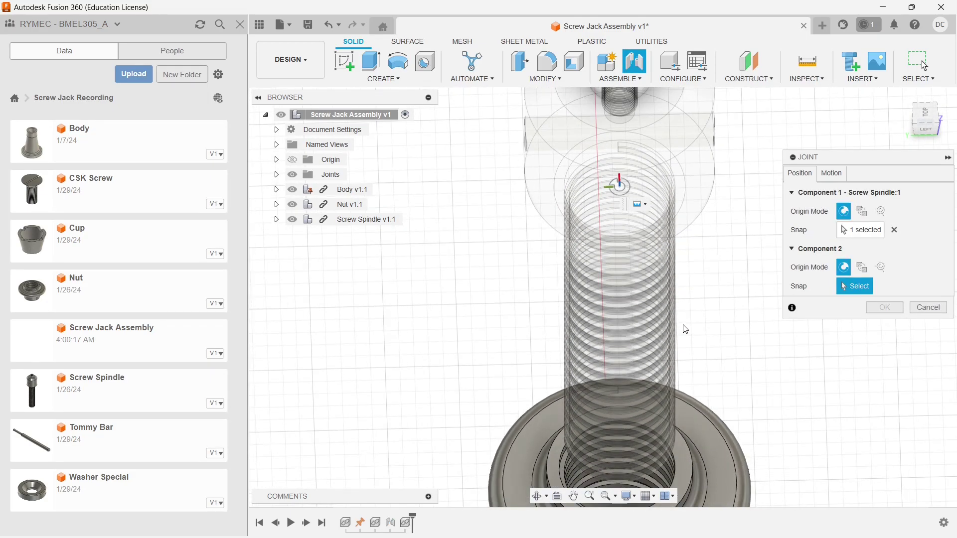
{"action": "middle_click_drag", "start_coordinate": [731, 367], "coordinate": [714, 351], "text": "shift"}
{"action": "scroll", "coordinate": [714, 351], "scroll_direction": "up", "scroll_amount": 5}
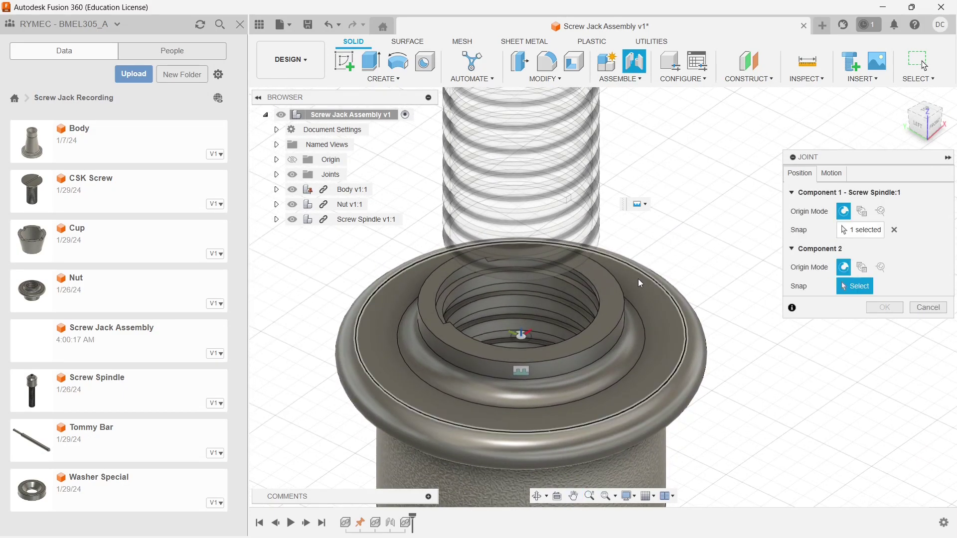
{"action": "left_click", "coordinate": [599, 298]}
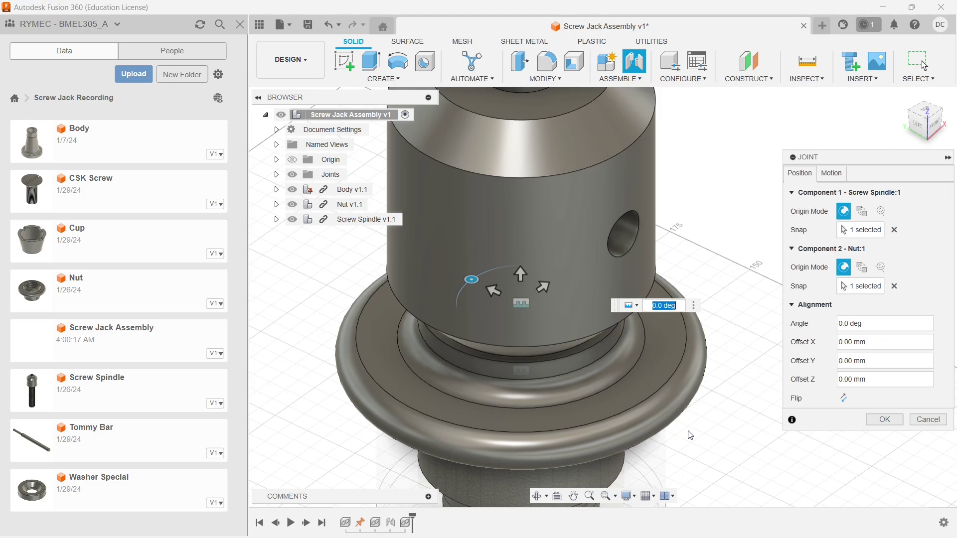
Step: Set the joint's motion type between the screw spindle and nut to Cylindrical
{"action": "middle_click_drag", "start_coordinate": [691, 435], "coordinate": [691, 380], "text": "shift"}
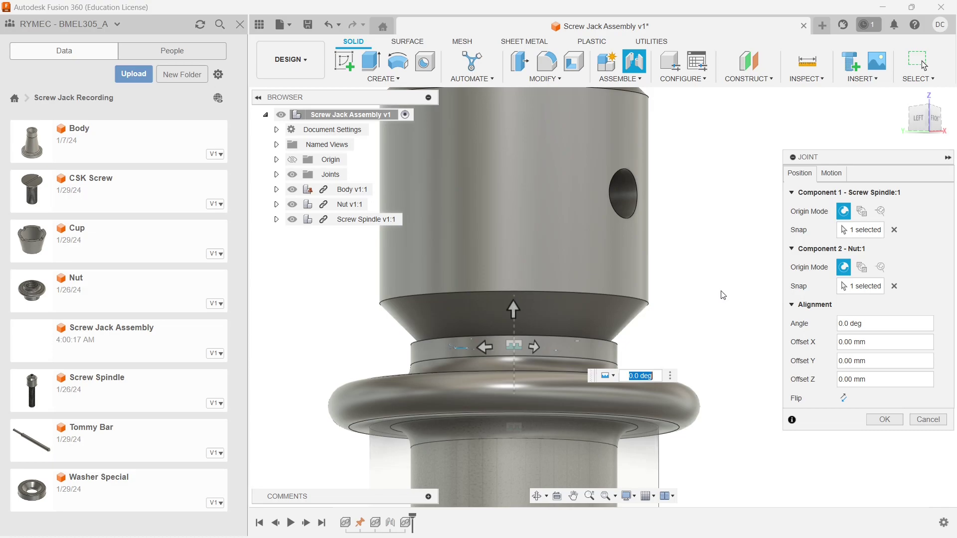
{"action": "scroll", "coordinate": [661, 257], "scroll_direction": "down", "scroll_amount": 3}
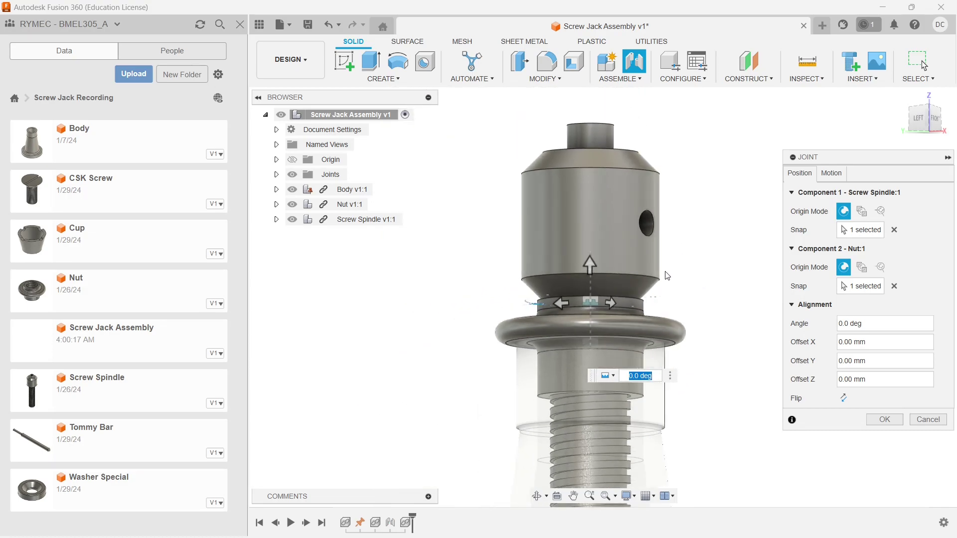
{"action": "middle_click_drag", "start_coordinate": [702, 262], "coordinate": [706, 299], "text": "shift"}
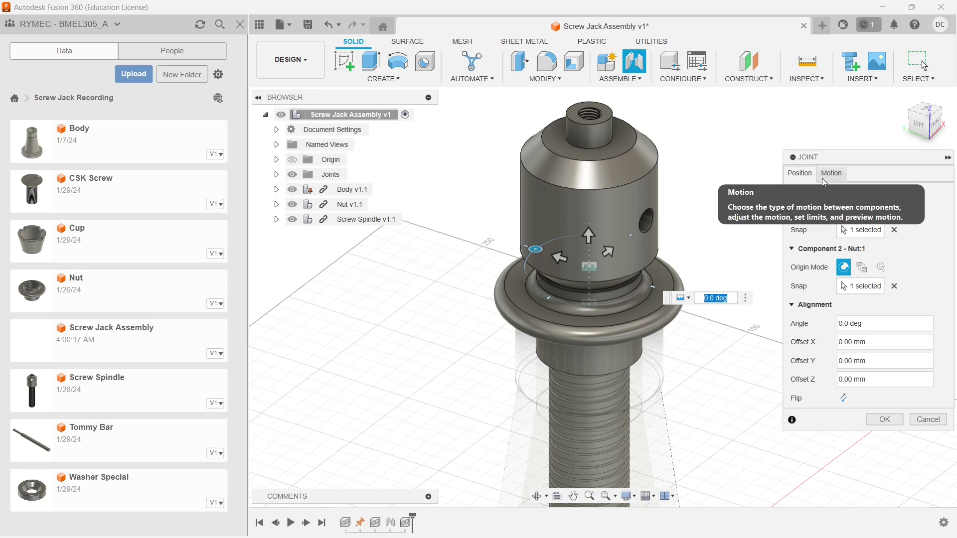
{"action": "left_click", "coordinate": [831, 173]}
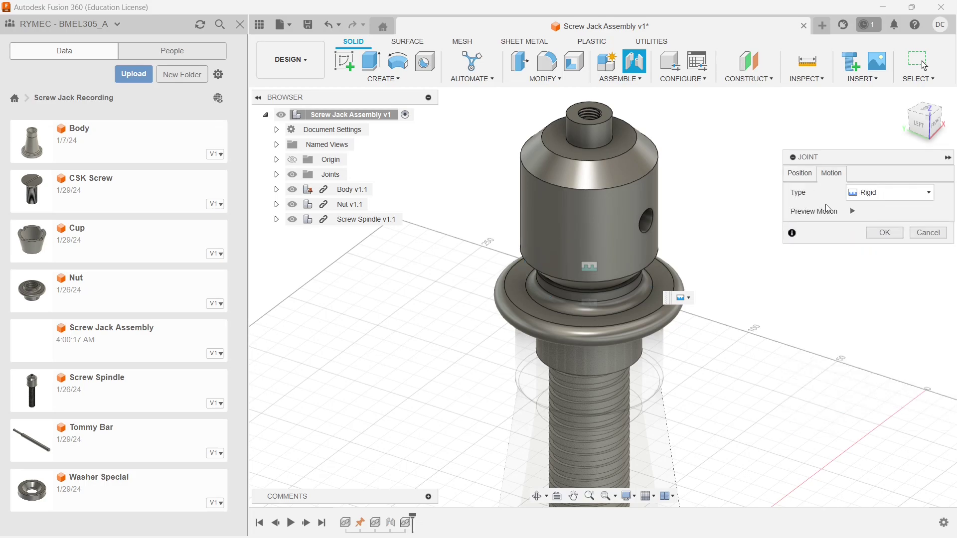
{"action": "left_click", "coordinate": [872, 197]}
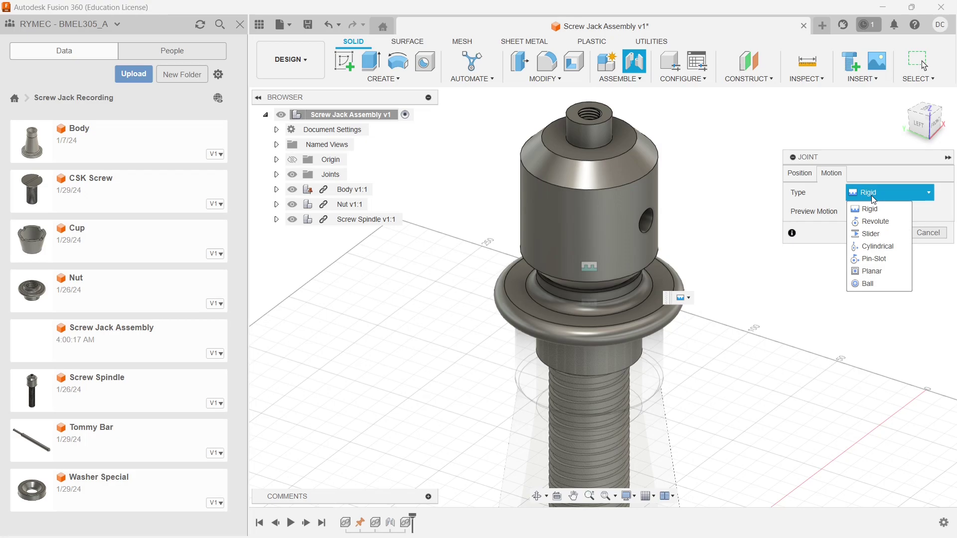
{"action": "left_click", "coordinate": [880, 251]}
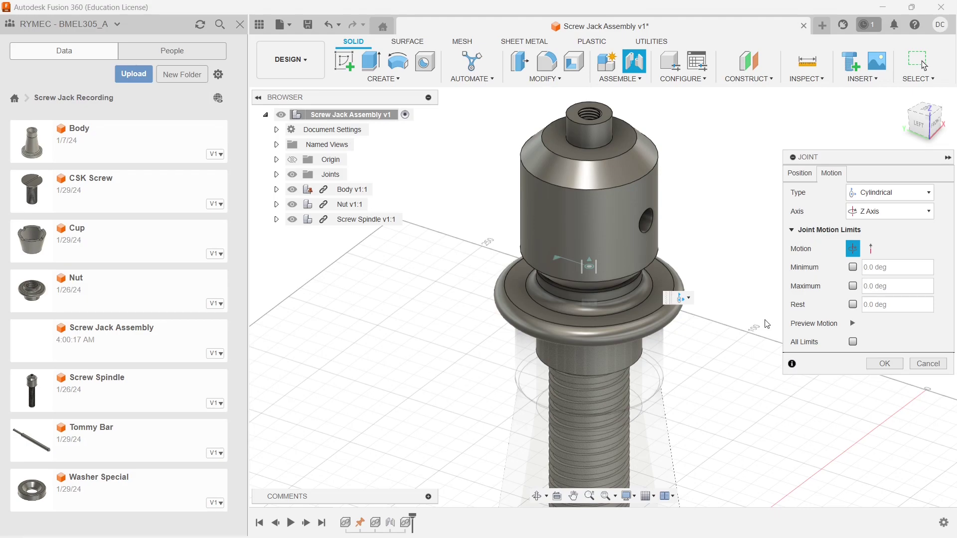
Step: Limit the cylindrical joint's rotation to a minimum of 0 deg and a maximum of 360 deg, and preview the limits
{"action": "scroll", "coordinate": [686, 388], "scroll_direction": "down", "scroll_amount": 4}
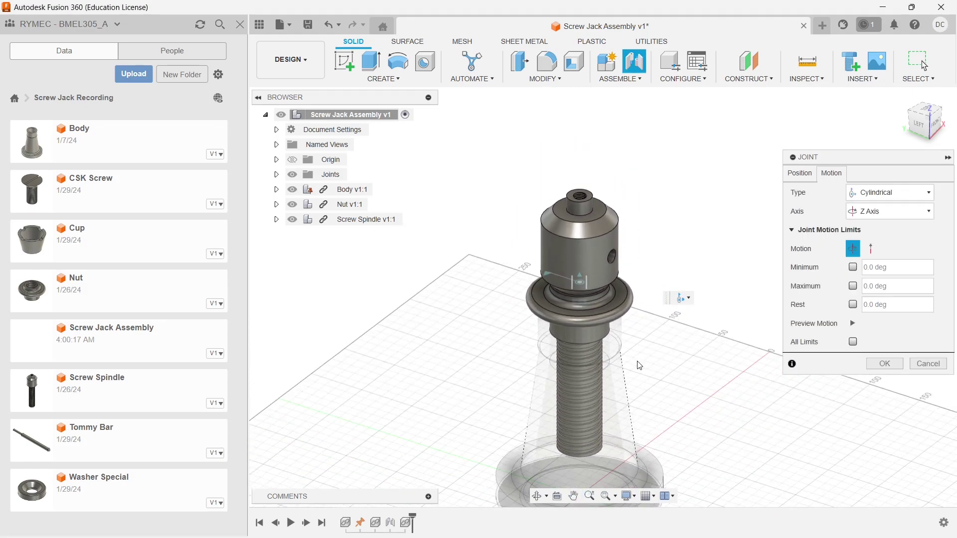
{"action": "middle_click_drag", "start_coordinate": [639, 366], "coordinate": [630, 337]}
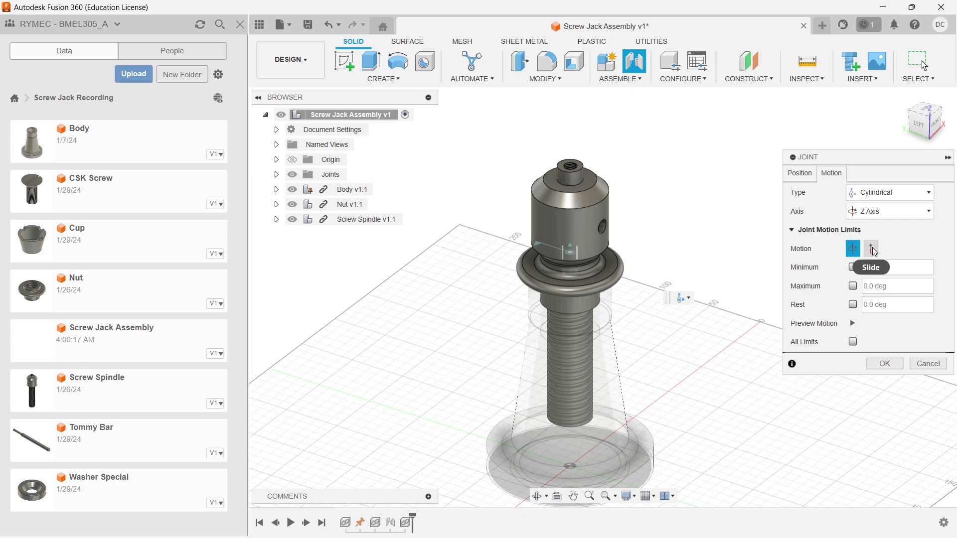
{"action": "left_click", "coordinate": [853, 268]}
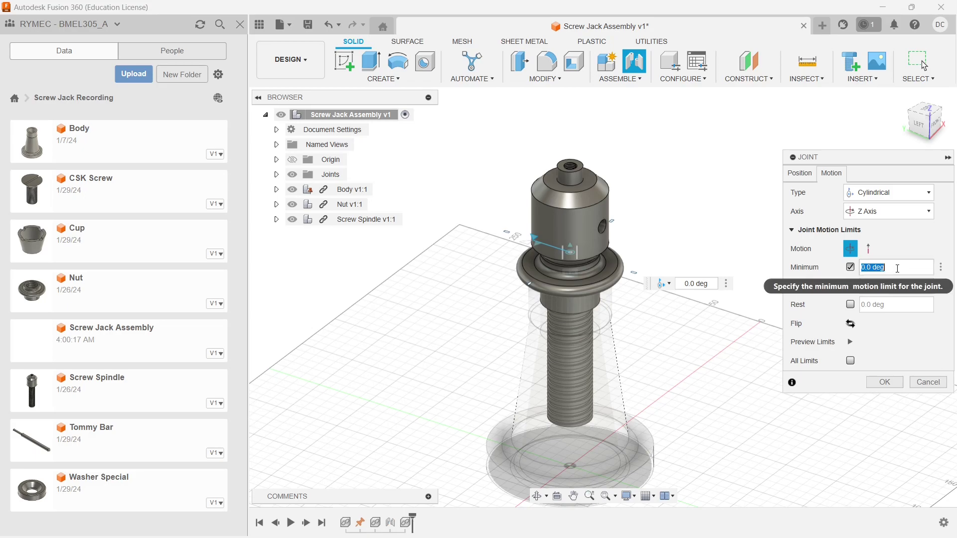
{"action": "left_click", "coordinate": [851, 286]}
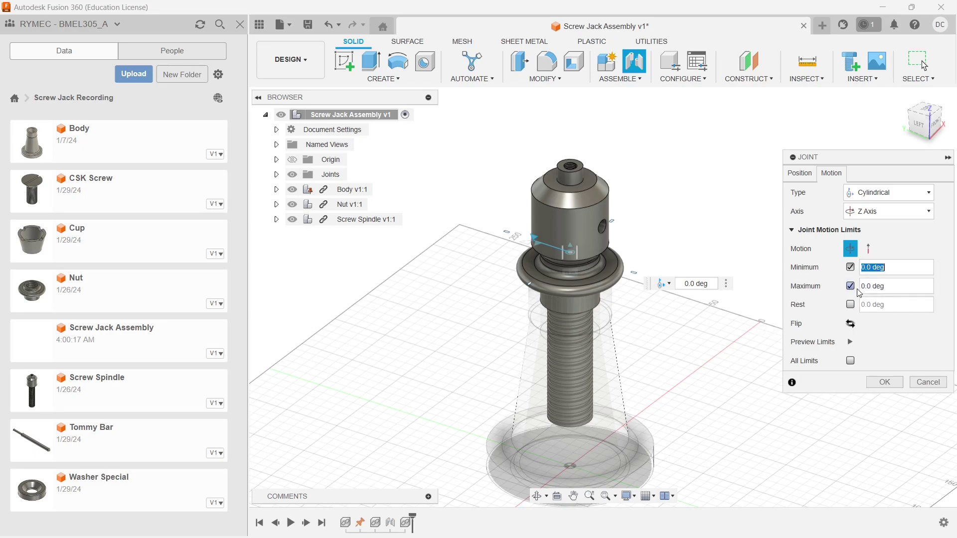
{"action": "key", "text": "Delete"}
{"action": "key", "text": "Delete"}
{"action": "type", "text": "360"}
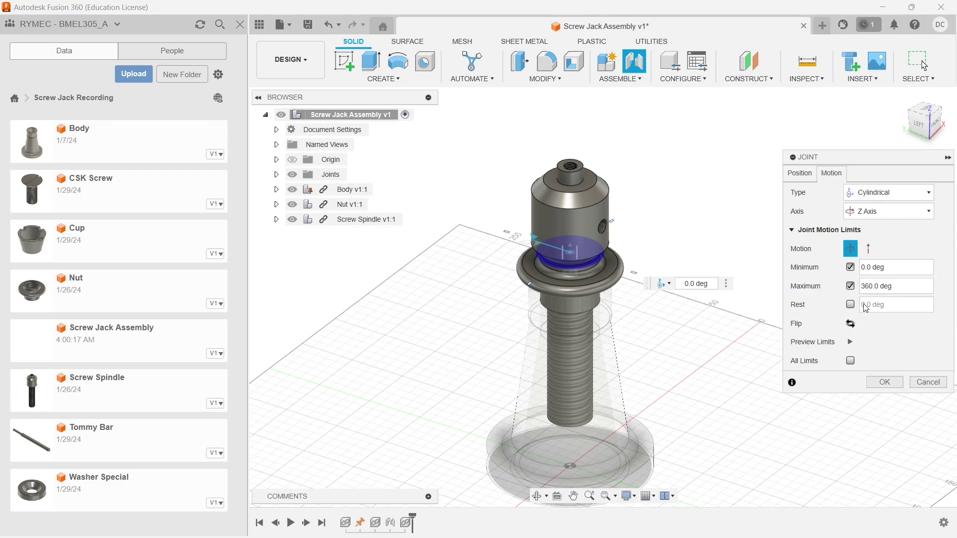
{"action": "left_click", "coordinate": [851, 343]}
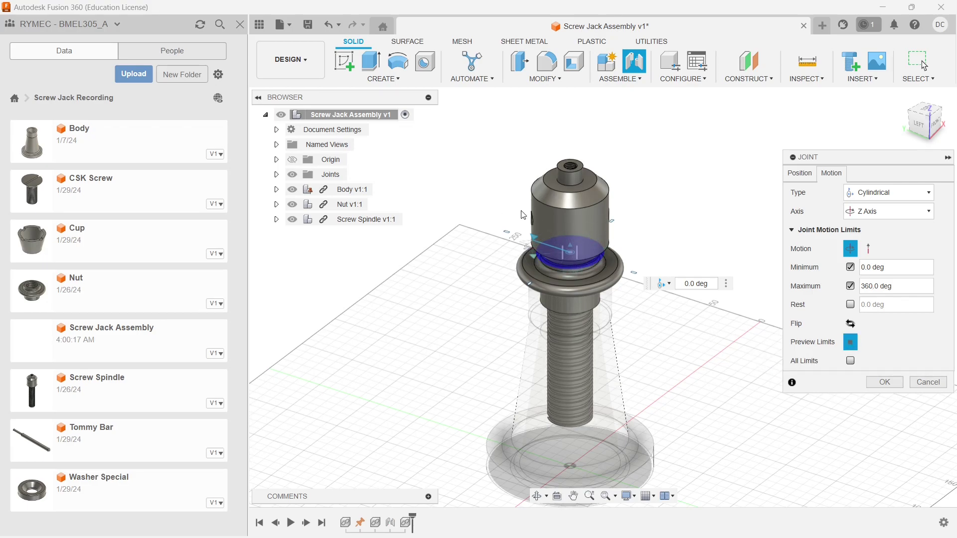
{"action": "left_click", "coordinate": [851, 342]}
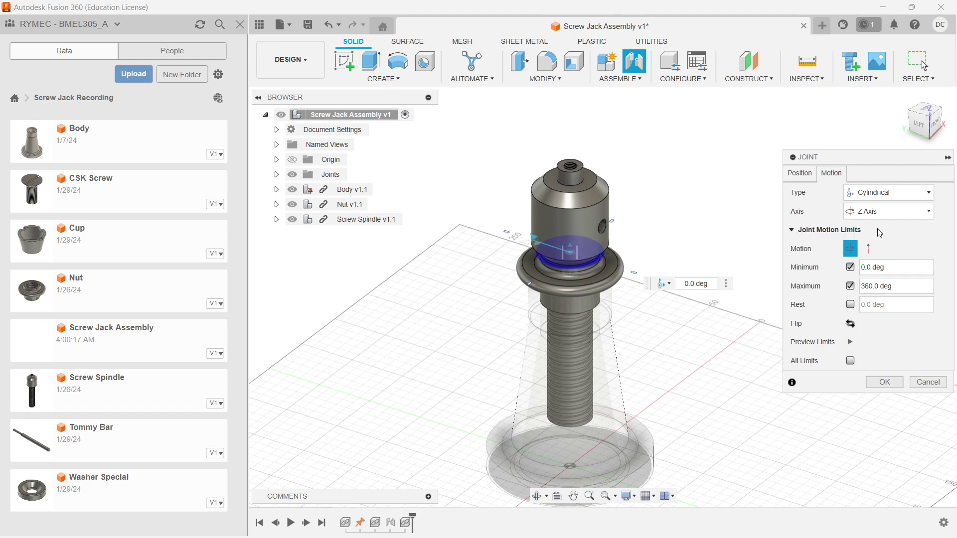
Step: Limit the joint's slide motion to a minimum of 0 mm and a maximum of 120 mm, preview the limits, and create the joint
{"action": "left_click", "coordinate": [869, 254]}
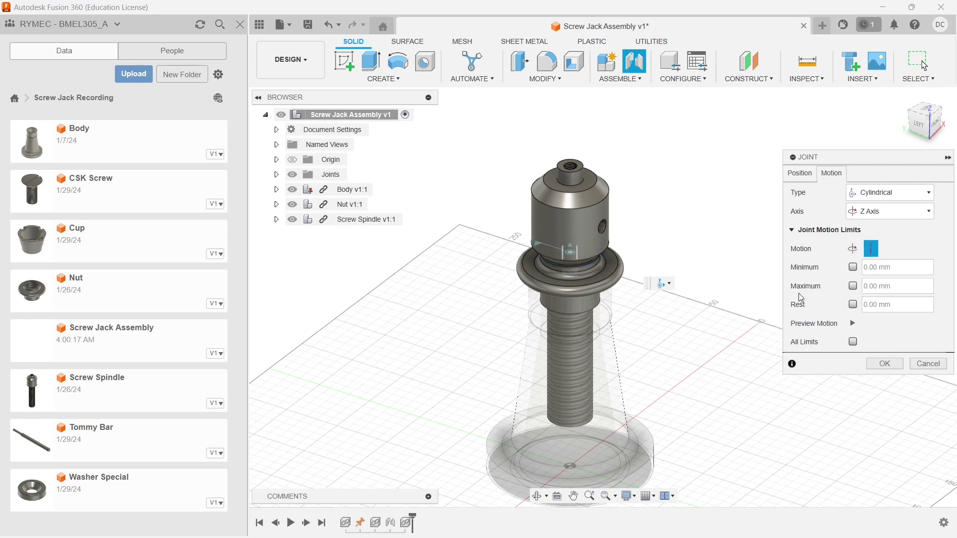
{"action": "left_click", "coordinate": [852, 267]}
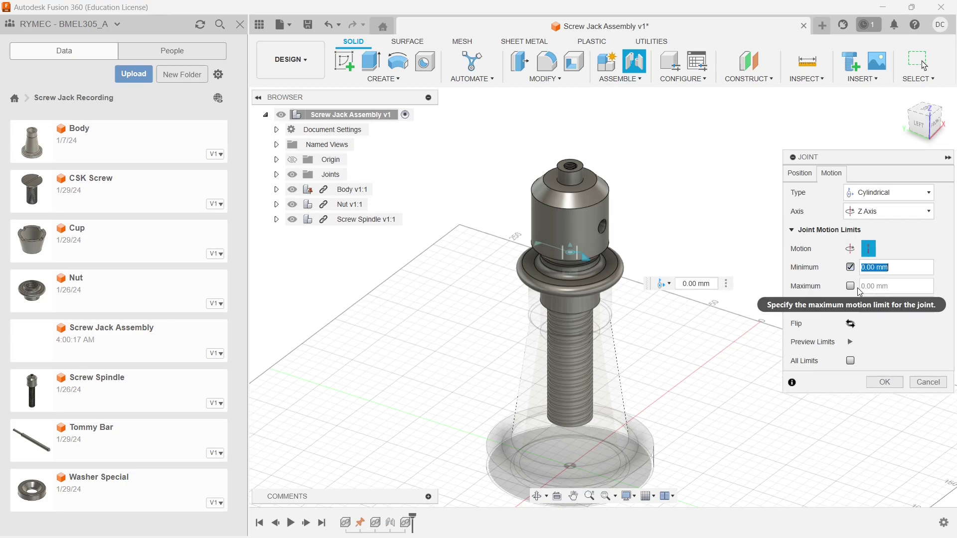
{"action": "middle_click_drag", "start_coordinate": [660, 264], "coordinate": [648, 266]}
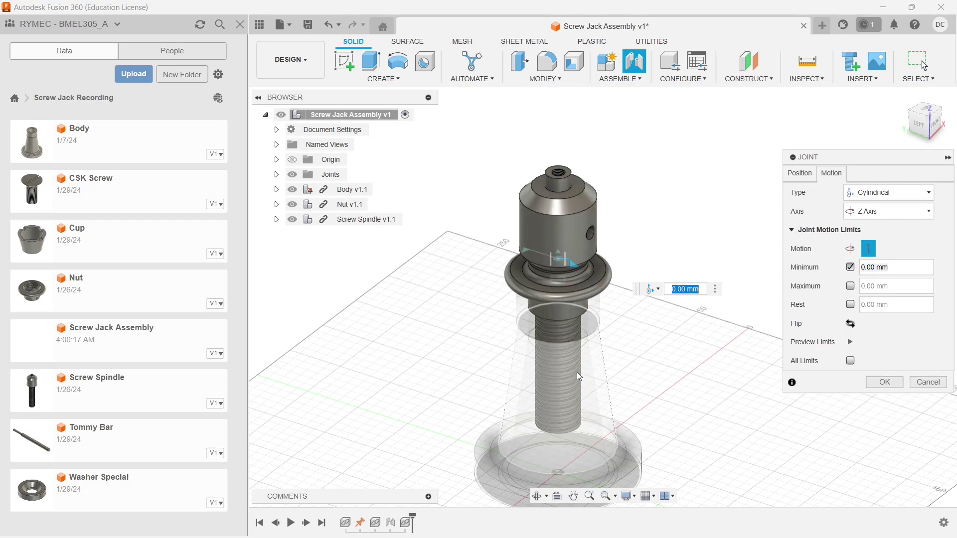
{"action": "left_click", "coordinate": [851, 286]}
{"action": "left_click", "coordinate": [866, 286]}
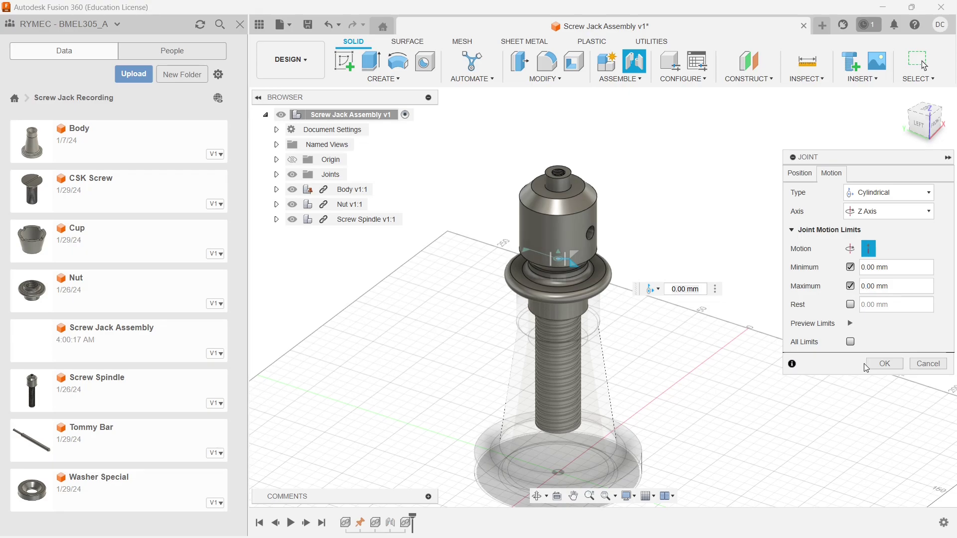
{"action": "key", "text": "BackSpace"}
{"action": "type", "text": "120"}
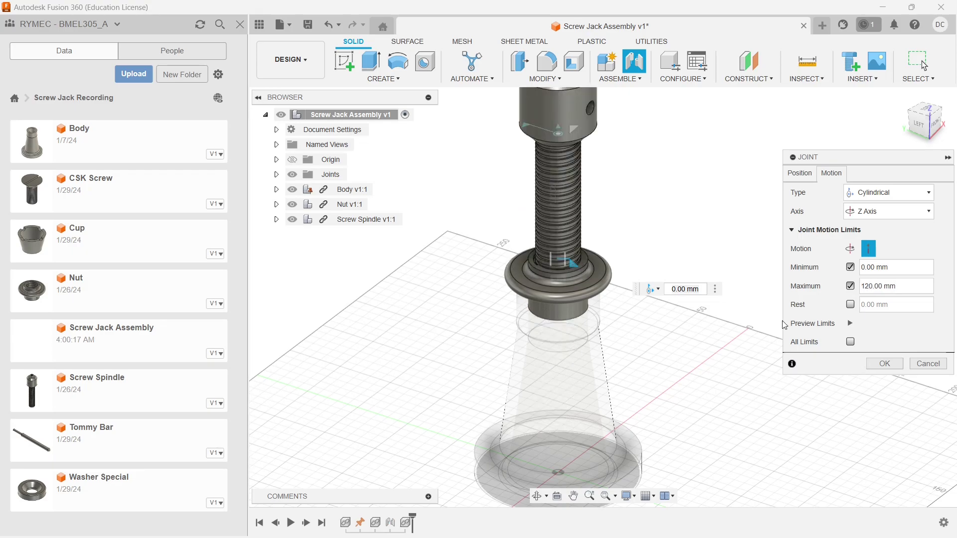
{"action": "middle_click_drag", "start_coordinate": [666, 181], "coordinate": [634, 265]}
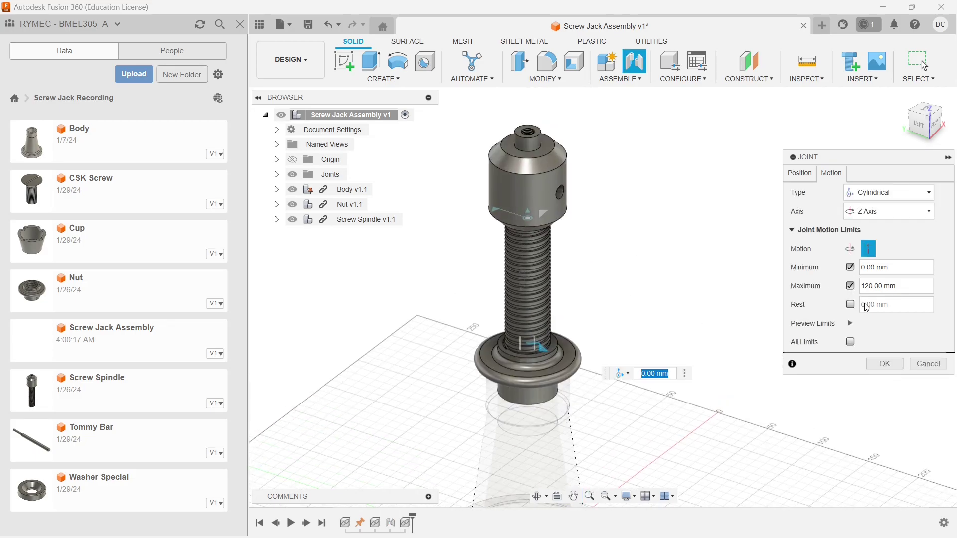
{"action": "left_click", "coordinate": [850, 323]}
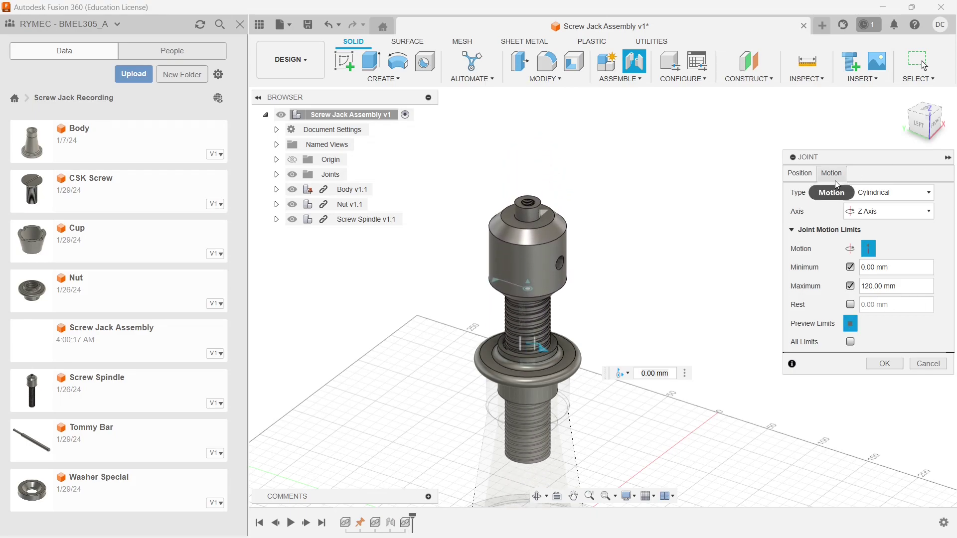
{"action": "left_click", "coordinate": [886, 366]}
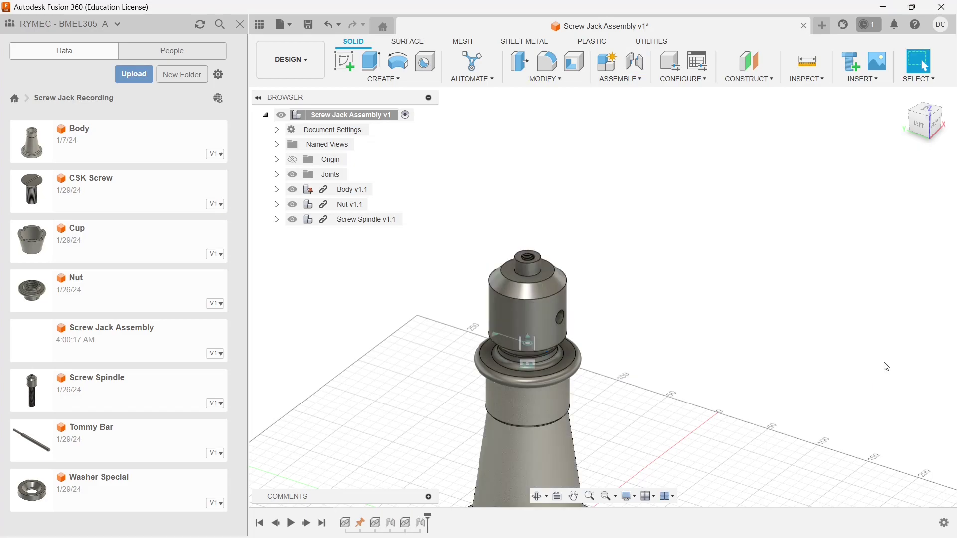
Step: Insert the Cup part and move it 310 mm along Z, above the screw spindle
{"action": "middle_click_drag", "start_coordinate": [694, 279], "coordinate": [780, 236]}
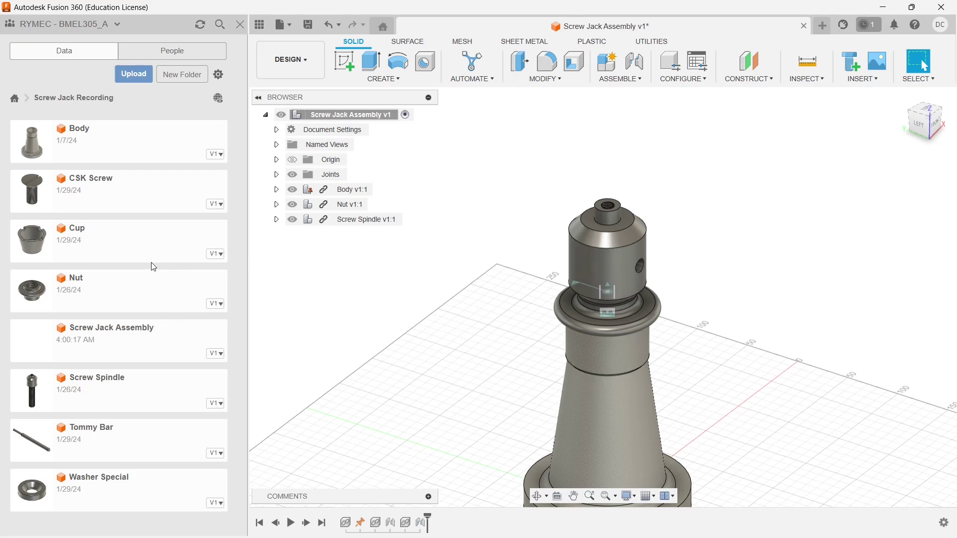
{"action": "left_click_drag", "start_coordinate": [94, 248], "coordinate": [520, 178]}
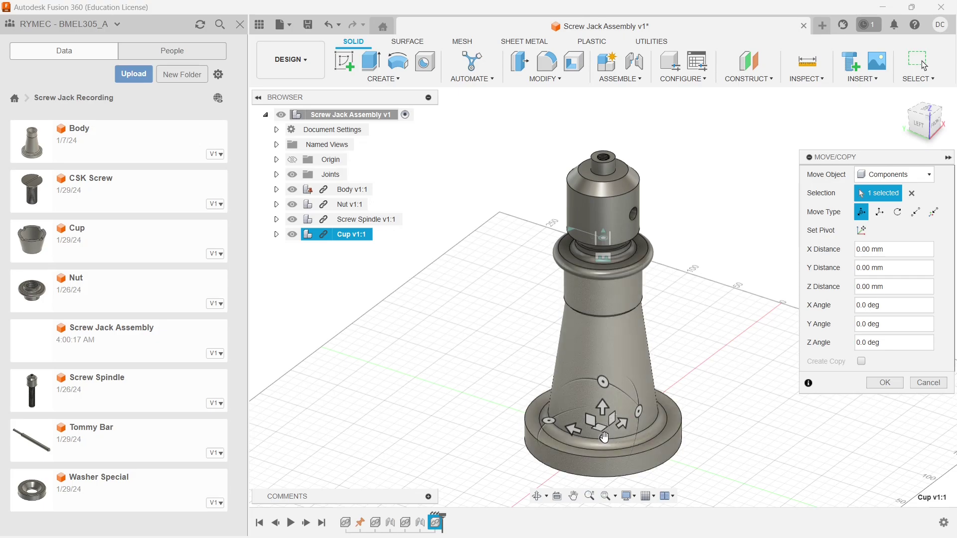
{"action": "left_click_drag", "start_coordinate": [602, 407], "coordinate": [603, 104]}
{"action": "middle_click_drag", "start_coordinate": [683, 189], "coordinate": [678, 251]}
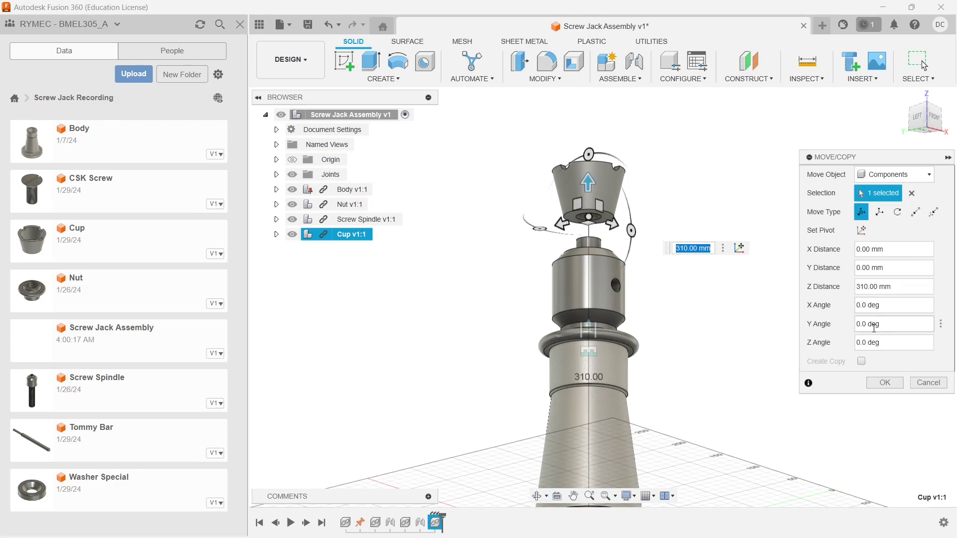
{"action": "left_click", "coordinate": [880, 384]}
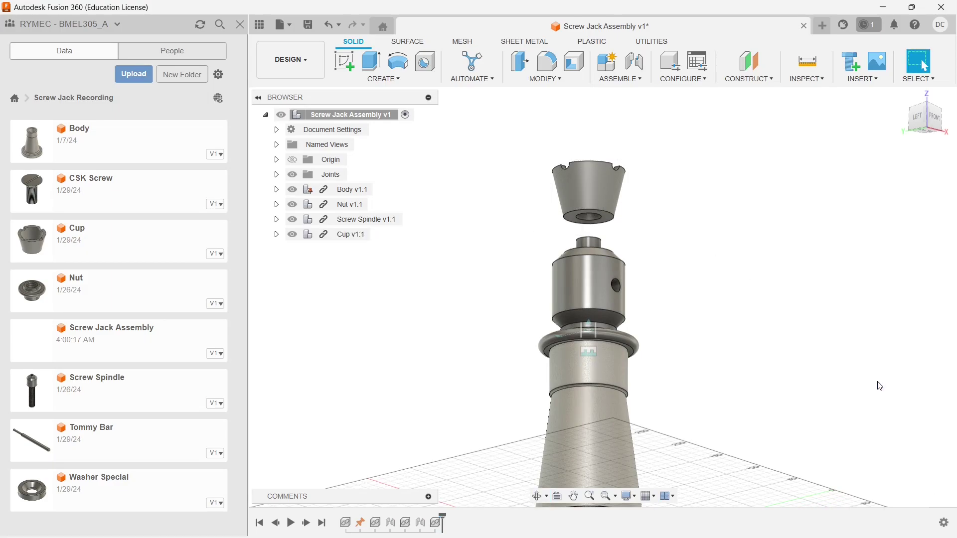
Step: Start a joint that seats the cup's bottom hole on the screw spindle's shoulder, around the base of the top boss
{"action": "left_click", "coordinate": [629, 81]}
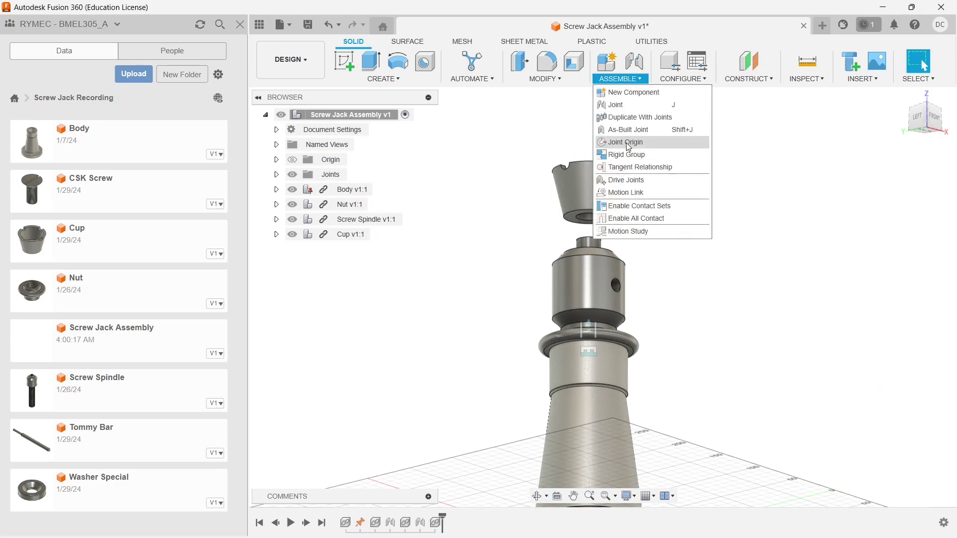
{"action": "left_click", "coordinate": [634, 103]}
{"action": "scroll", "coordinate": [613, 230], "scroll_direction": "up", "scroll_amount": 5}
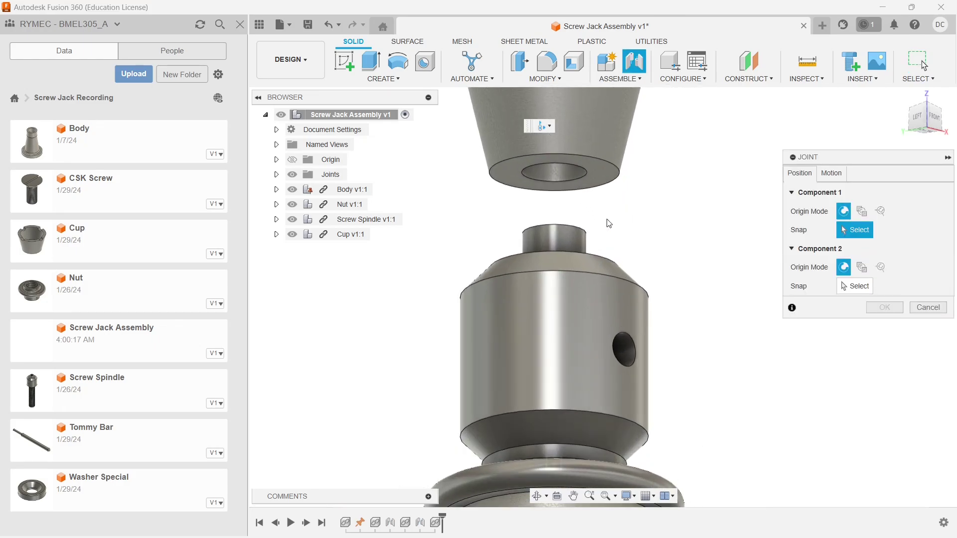
{"action": "left_click", "coordinate": [585, 170]}
{"action": "middle_click_drag", "start_coordinate": [702, 196], "coordinate": [672, 254], "text": "shift"}
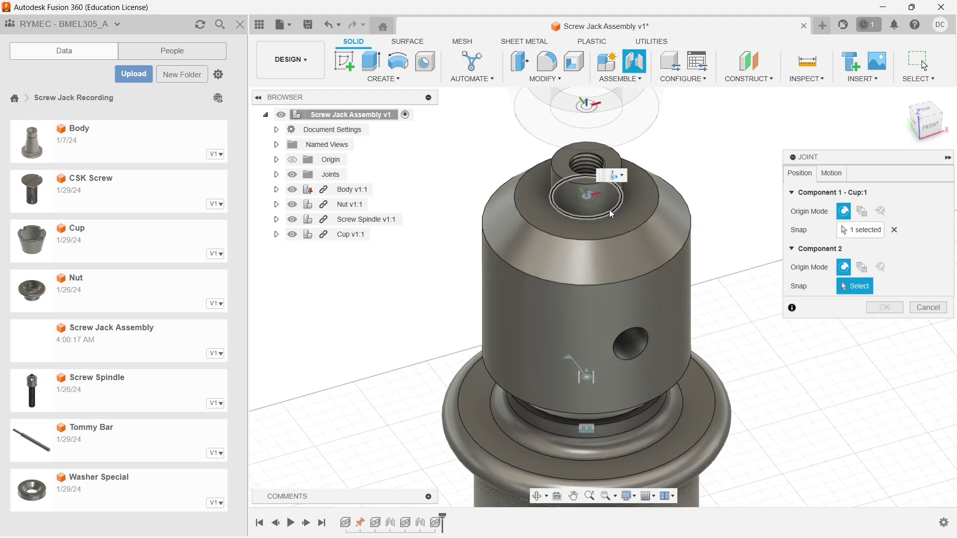
{"action": "left_click", "coordinate": [610, 212]}
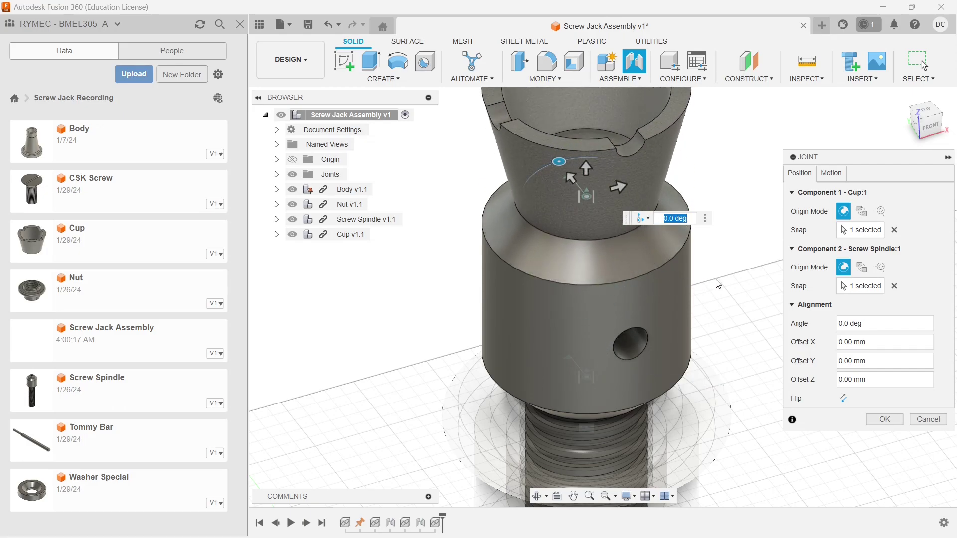
{"action": "middle_click_drag", "start_coordinate": [718, 284], "coordinate": [701, 344]}
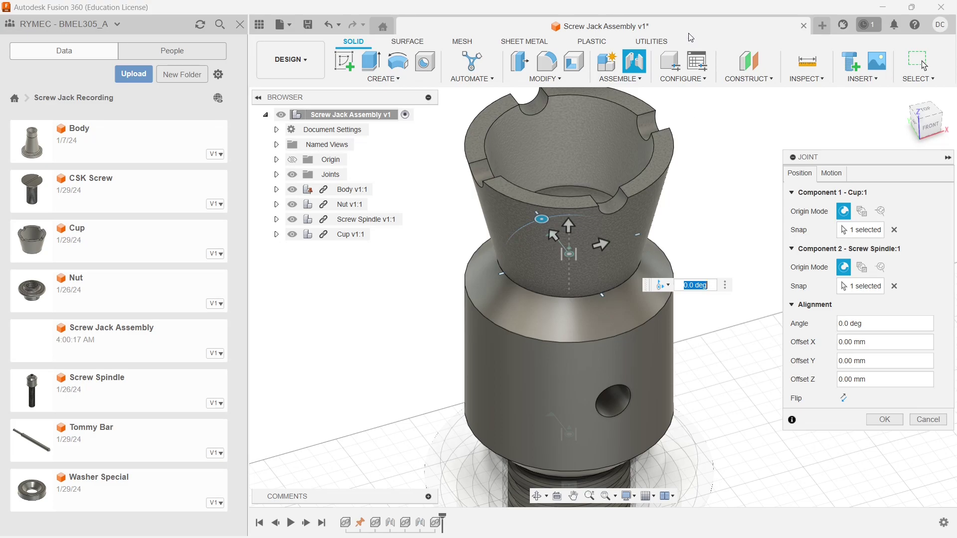
Step: Set the motion type of the joint between the cup and screw spindle to Rigid and create the joint
{"action": "left_click", "coordinate": [838, 175]}
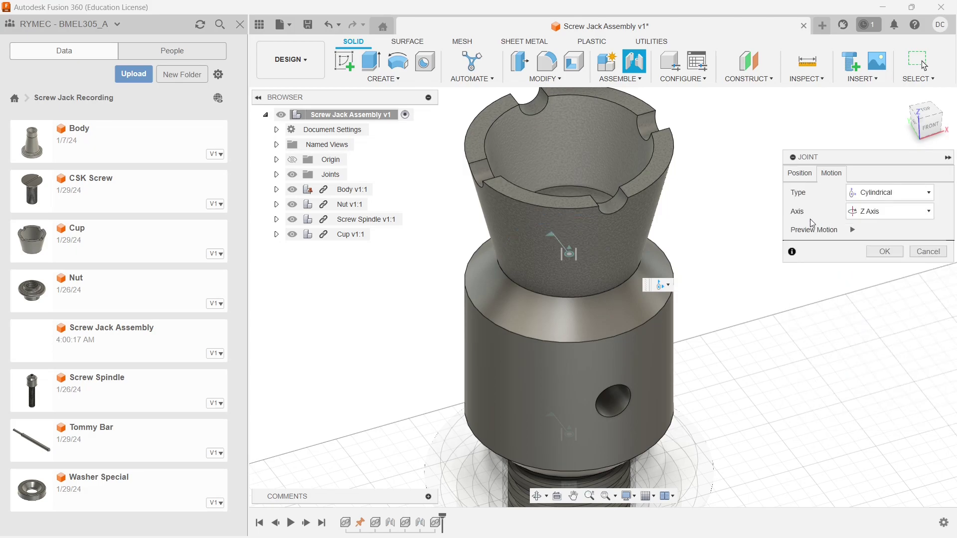
{"action": "left_click", "coordinate": [897, 193]}
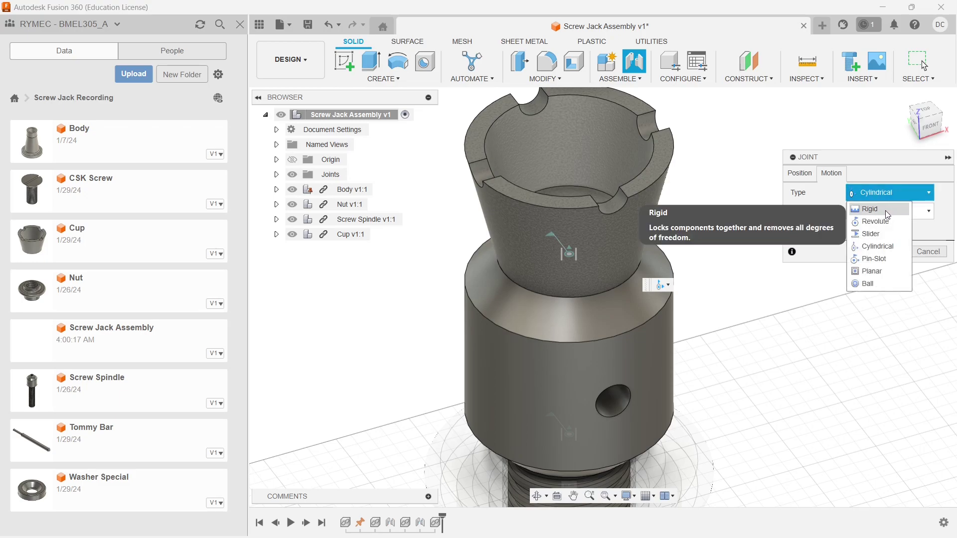
{"action": "left_click", "coordinate": [887, 212]}
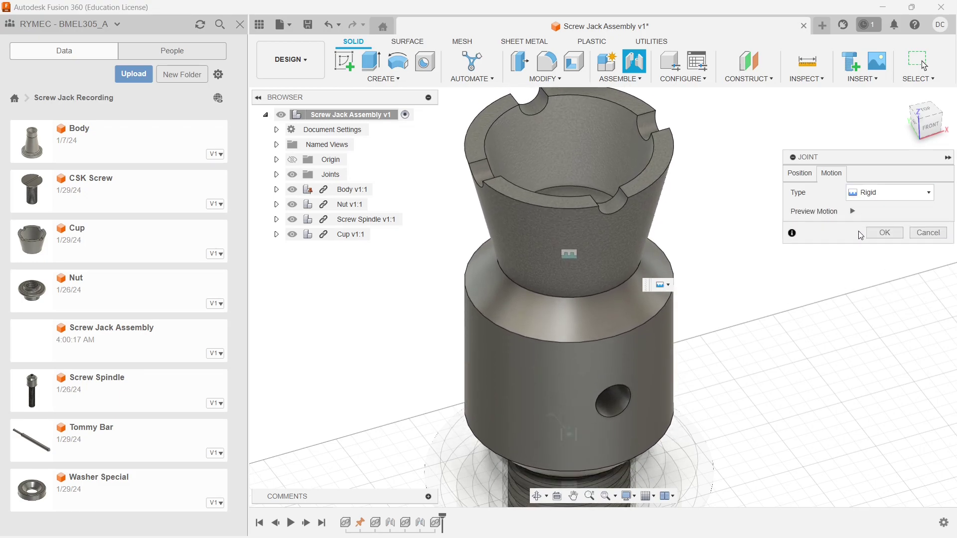
{"action": "left_click", "coordinate": [877, 233]}
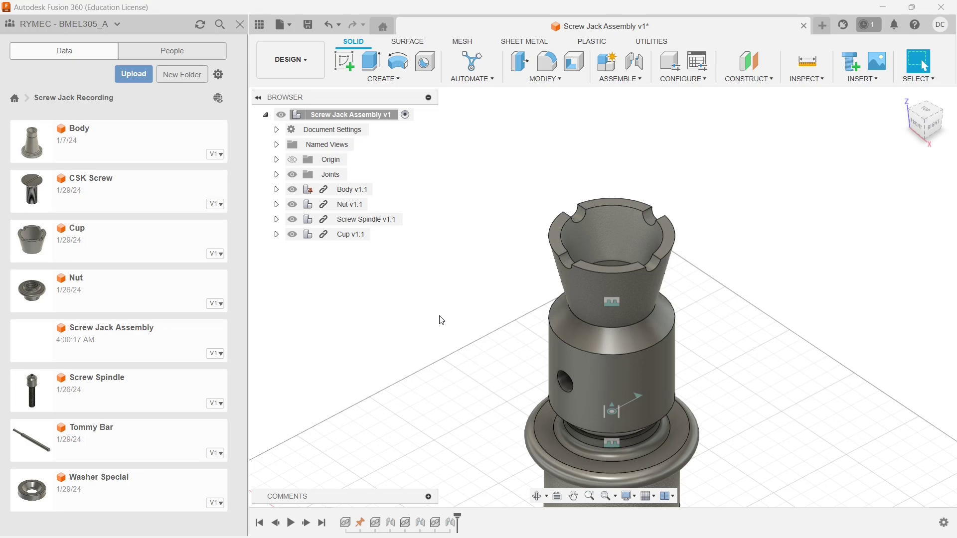
Step: Insert the Washer Special part, move it 330 mm along Z above the spindle, and hide the Cup
{"action": "left_click_drag", "start_coordinate": [98, 490], "coordinate": [486, 193]}
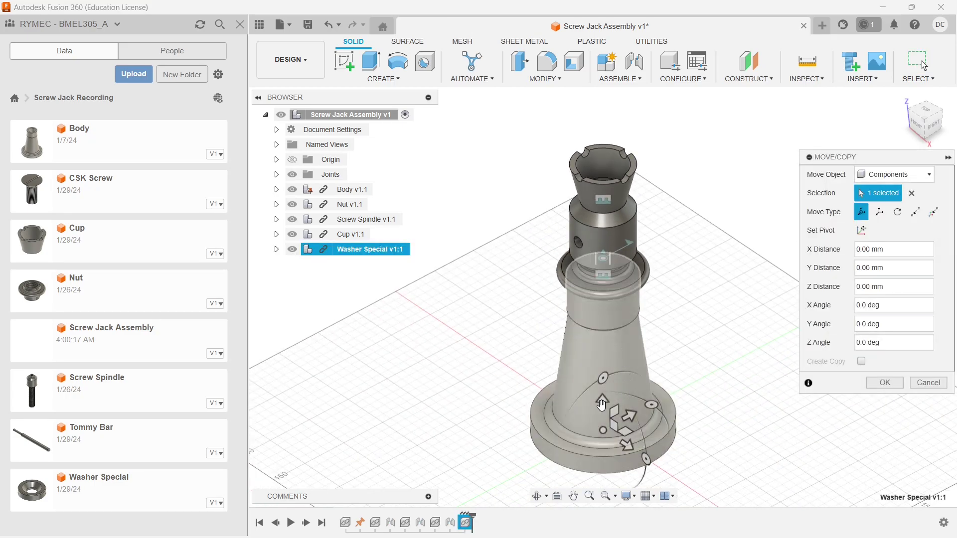
{"action": "left_click_drag", "start_coordinate": [602, 402], "coordinate": [644, 130]}
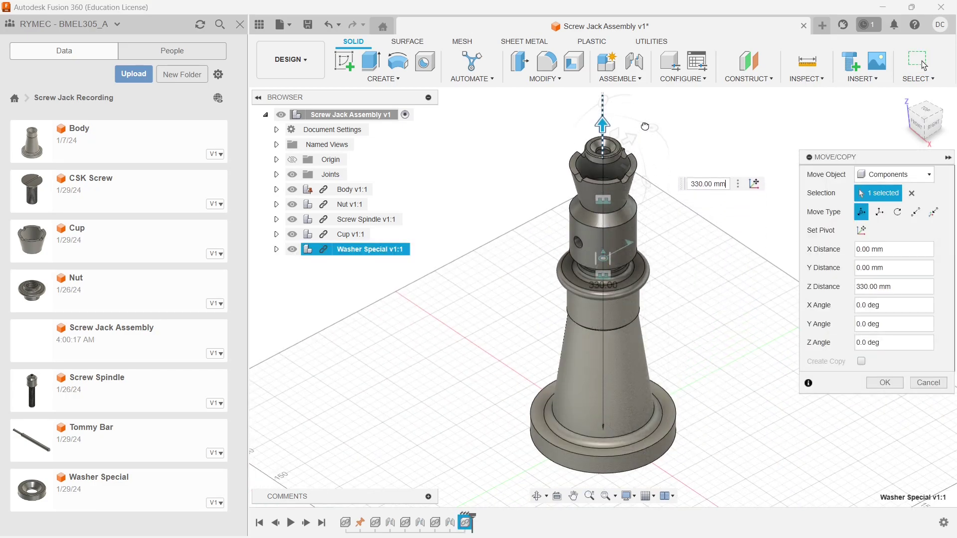
{"action": "scroll", "coordinate": [599, 255], "scroll_direction": "up", "scroll_amount": 2}
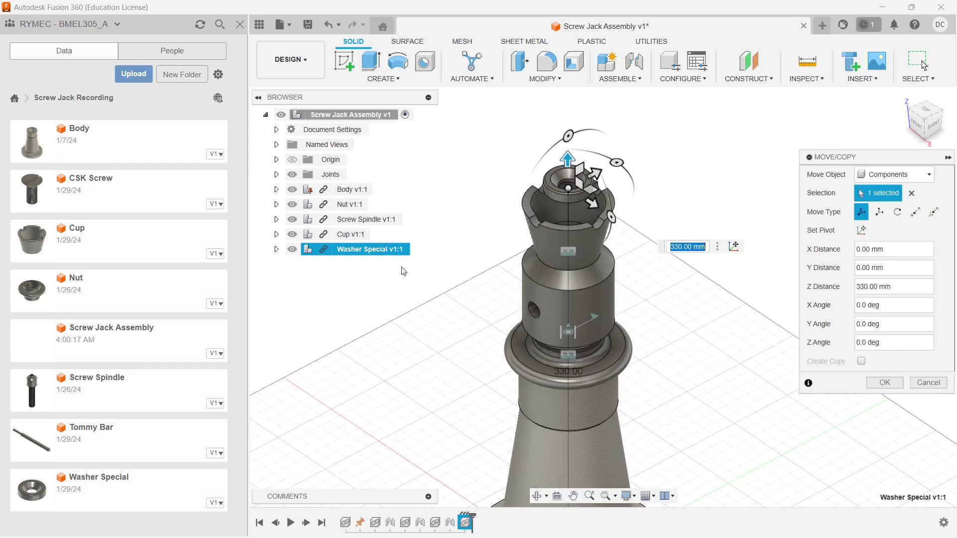
{"action": "left_click", "coordinate": [292, 235]}
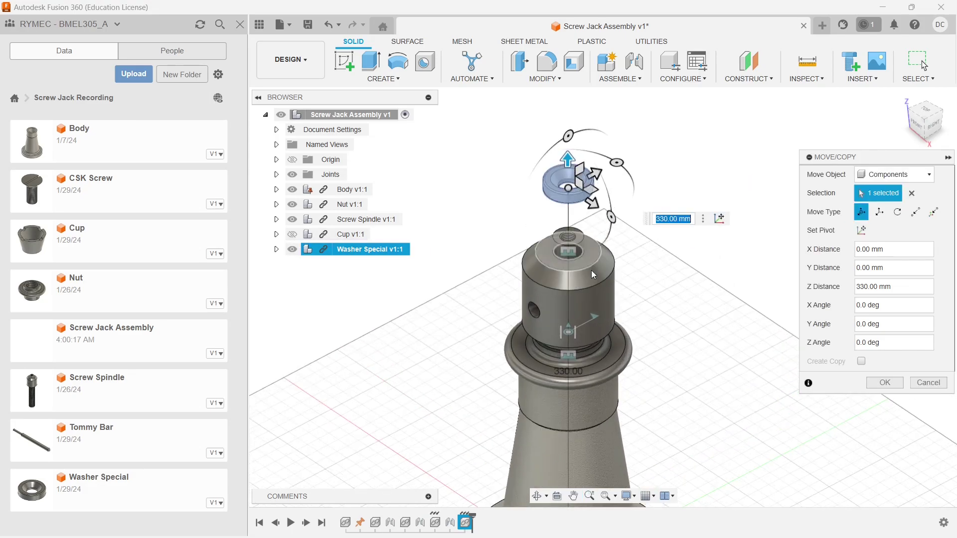
{"action": "left_click", "coordinate": [882, 382]}
Step: Create a rigid joint between the washer's bottom hole edge and the centre of the screw spindle's top face
{"action": "scroll", "coordinate": [657, 206], "scroll_direction": "up", "scroll_amount": 3}
{"action": "middle_click_drag", "start_coordinate": [658, 206], "coordinate": [650, 130], "text": "shift"}
{"action": "scroll", "coordinate": [674, 181], "scroll_direction": "down", "scroll_amount": 2}
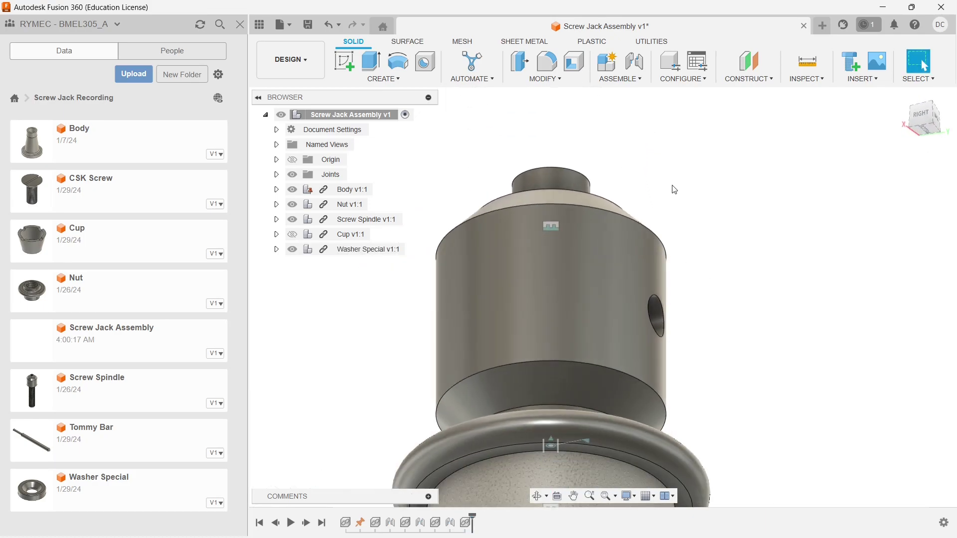
{"action": "middle_click_drag", "start_coordinate": [674, 182], "coordinate": [671, 273]}
{"action": "scroll", "coordinate": [662, 277], "scroll_direction": "down", "scroll_amount": 1}
{"action": "scroll", "coordinate": [612, 243], "scroll_direction": "up", "scroll_amount": 2}
{"action": "scroll", "coordinate": [612, 243], "scroll_direction": "up", "scroll_amount": 2}
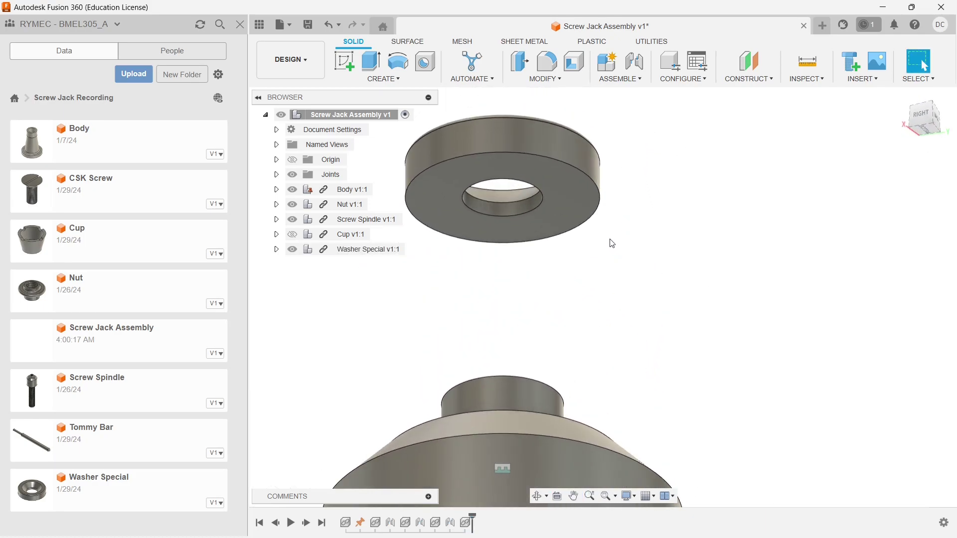
{"action": "key", "text": "j"}
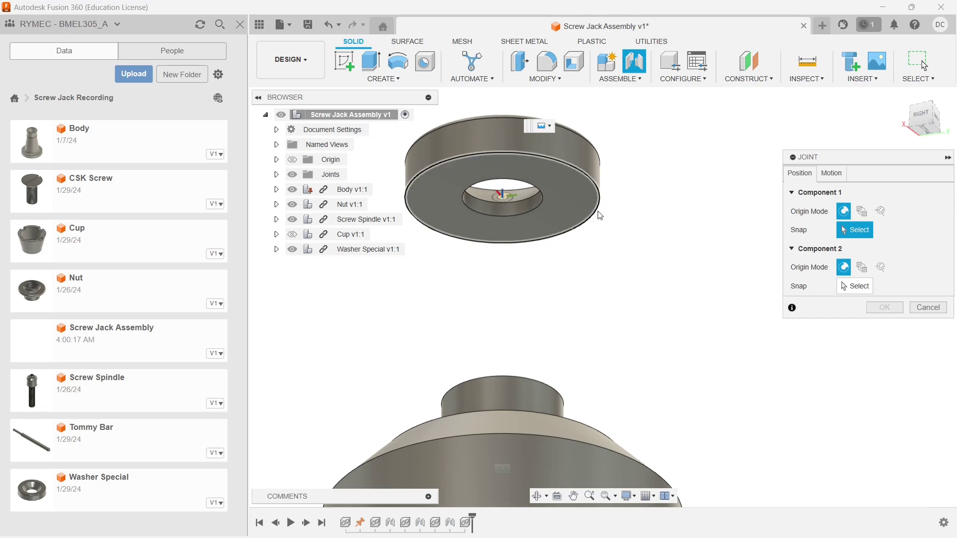
{"action": "left_click", "coordinate": [542, 194]}
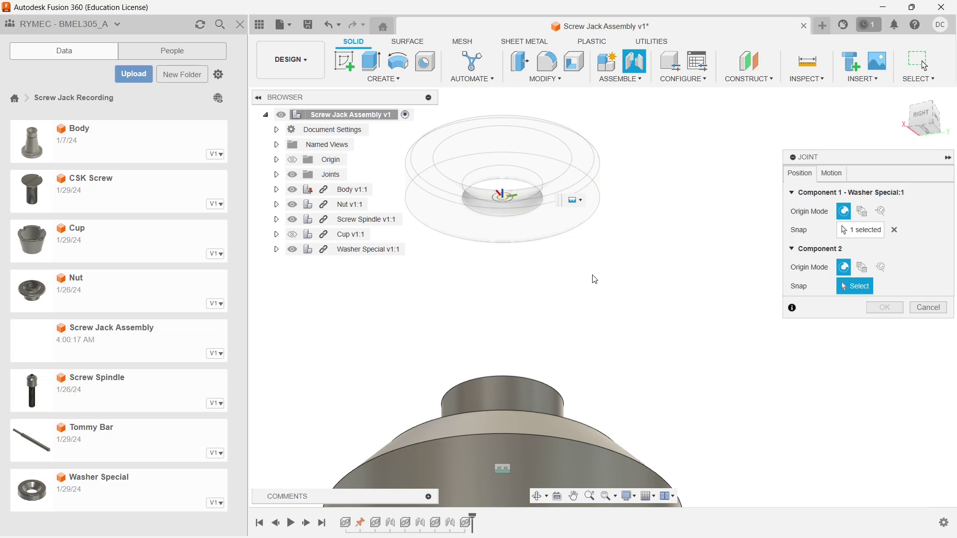
{"action": "middle_click_drag", "start_coordinate": [594, 279], "coordinate": [573, 352], "text": "shift"}
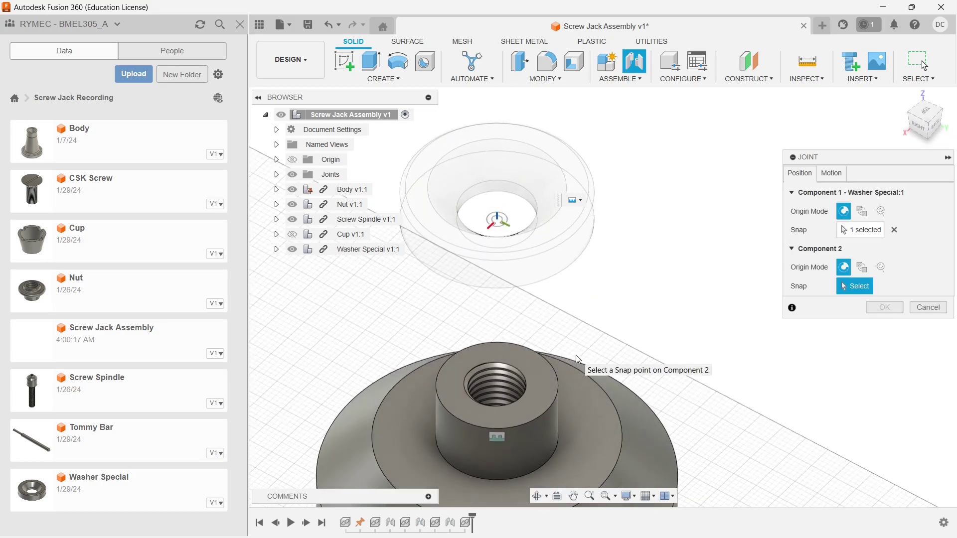
{"action": "scroll", "coordinate": [576, 355], "scroll_direction": "up", "scroll_amount": 2}
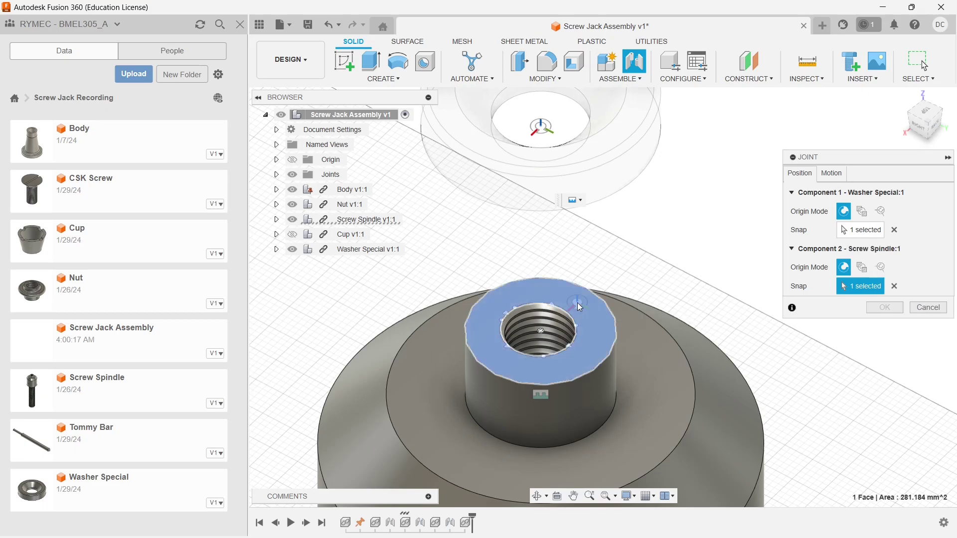
{"action": "left_click", "coordinate": [541, 331]}
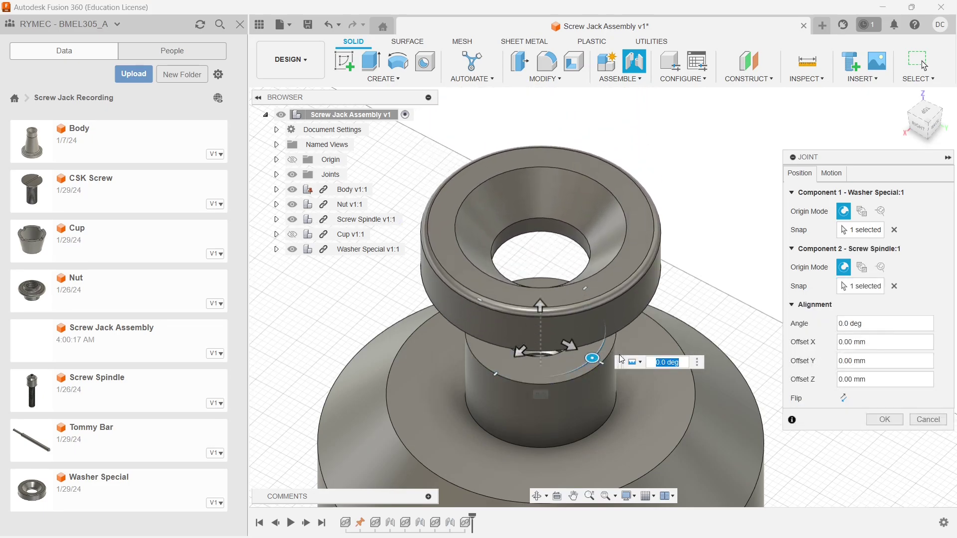
{"action": "left_click", "coordinate": [881, 420]}
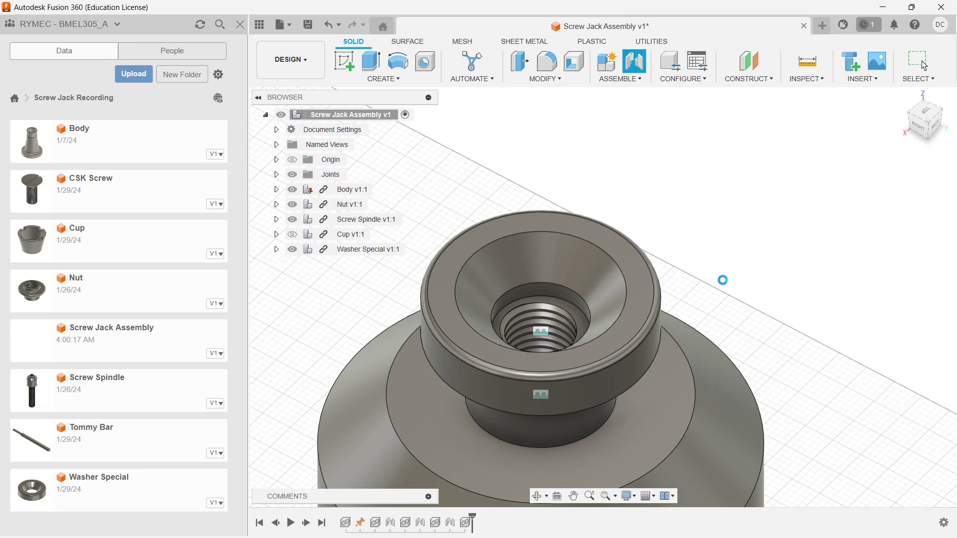
Step: Insert the CSK Screw part and move it 320 mm along Z, above the washer
{"action": "middle_click_drag", "start_coordinate": [711, 288], "coordinate": [753, 331]}
{"action": "scroll", "coordinate": [745, 271], "scroll_direction": "down", "scroll_amount": 3}
{"action": "scroll", "coordinate": [753, 332], "scroll_direction": "down", "scroll_amount": 1}
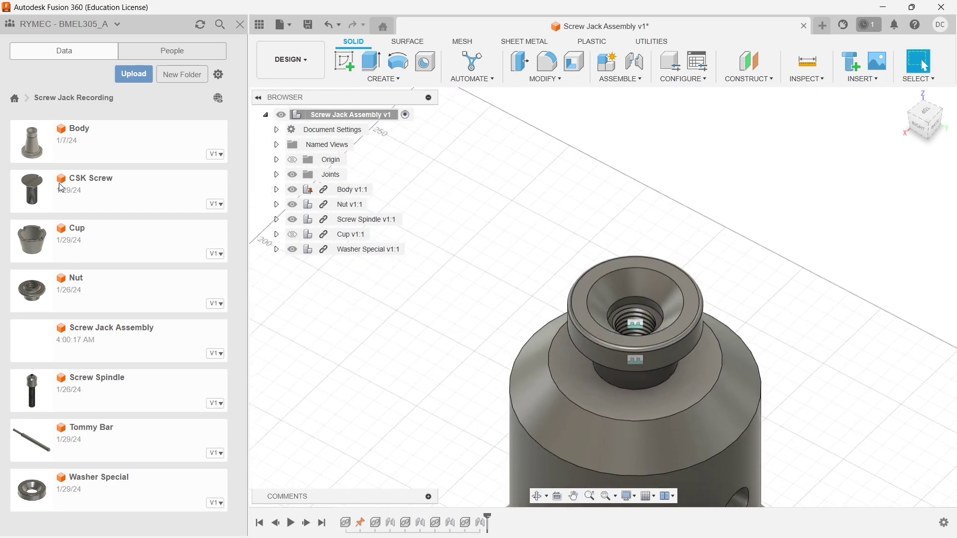
{"action": "left_click_drag", "start_coordinate": [61, 188], "coordinate": [641, 171]}
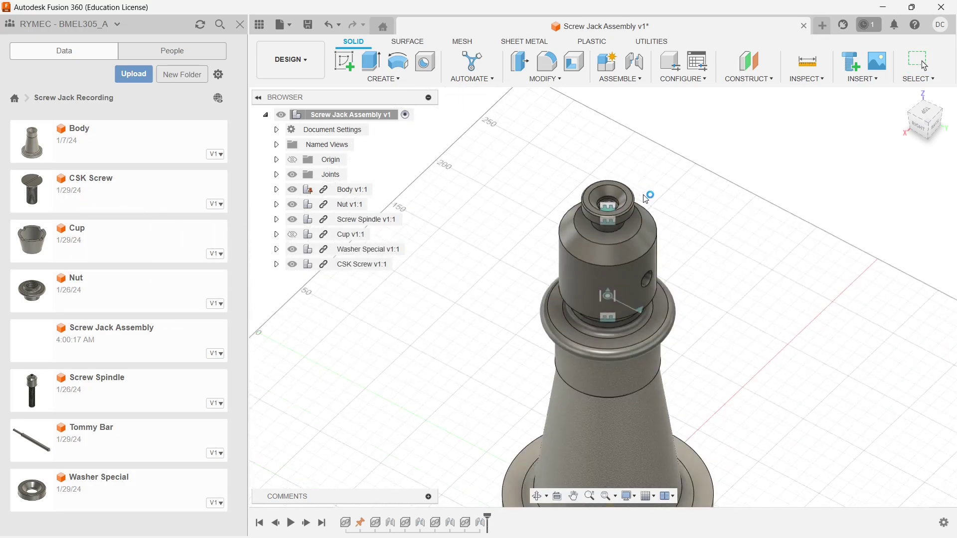
{"action": "left_click_drag", "start_coordinate": [603, 390], "coordinate": [645, 140]}
{"action": "left_click", "coordinate": [700, 199]}
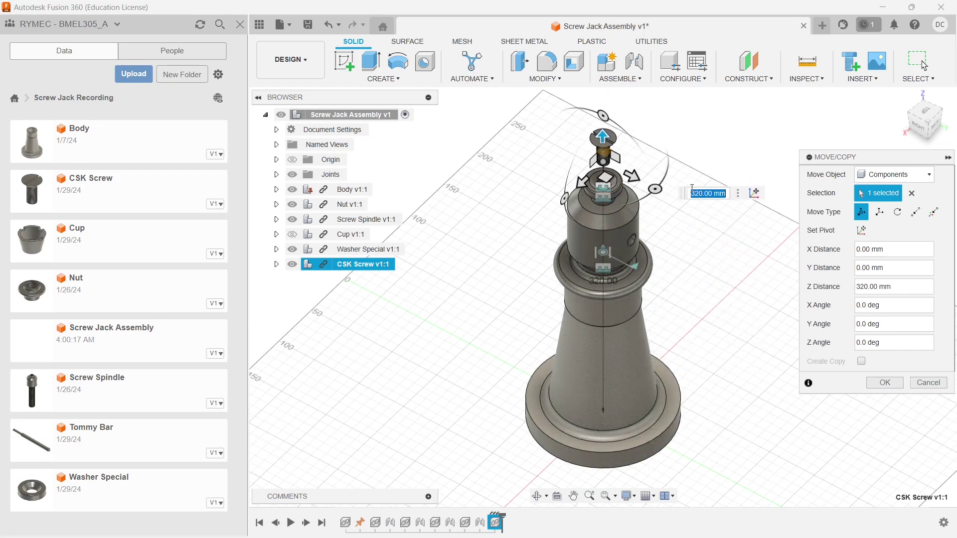
{"action": "left_click", "coordinate": [877, 383]}
Step: Start a rigid joint from the circular edge under the CSK screw's head to the lower edge of the washer's countersink
{"action": "scroll", "coordinate": [666, 186], "scroll_direction": "up", "scroll_amount": 3}
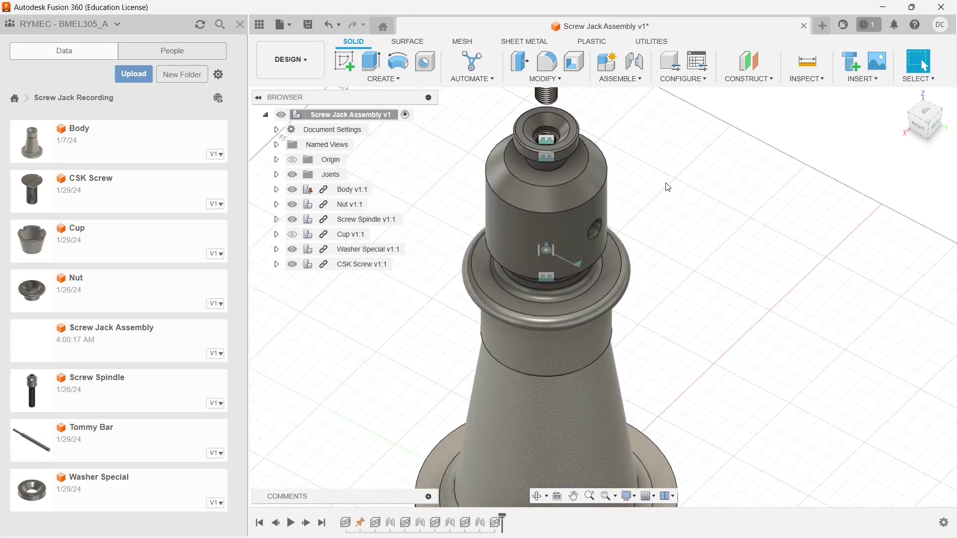
{"action": "scroll", "coordinate": [683, 284], "scroll_direction": "down", "scroll_amount": 2}
{"action": "middle_click_drag", "start_coordinate": [683, 284], "coordinate": [679, 195], "text": "shift"}
{"action": "key", "text": "j"}
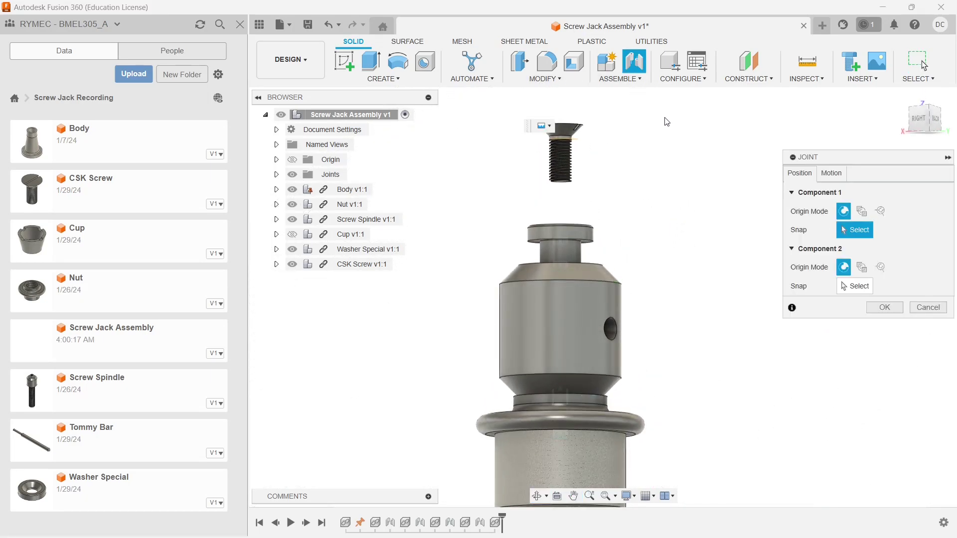
{"action": "scroll", "coordinate": [664, 128], "scroll_direction": "up", "scroll_amount": 4}
{"action": "scroll", "coordinate": [648, 226], "scroll_direction": "up", "scroll_amount": 2}
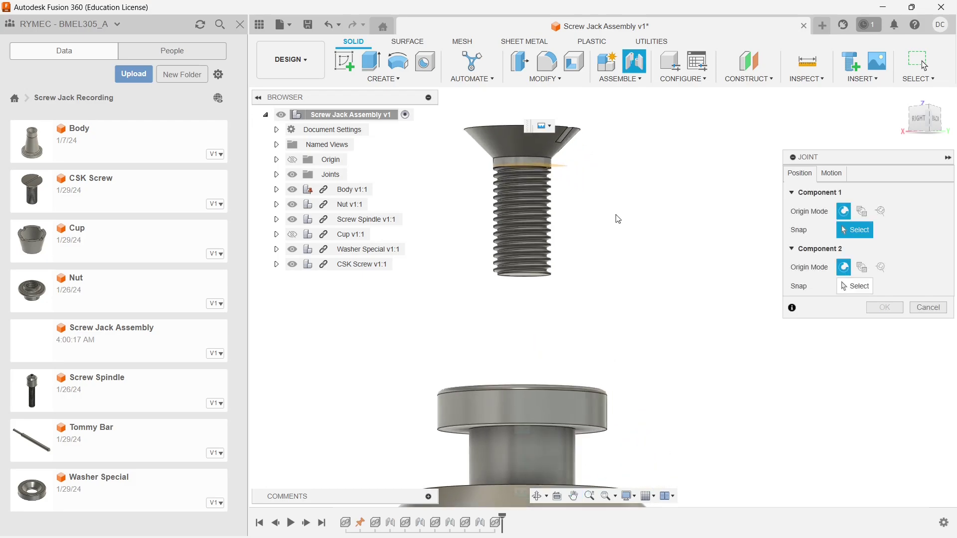
{"action": "middle_click_drag", "start_coordinate": [613, 213], "coordinate": [660, 254]}
{"action": "scroll", "coordinate": [660, 254], "scroll_direction": "up", "scroll_amount": 1}
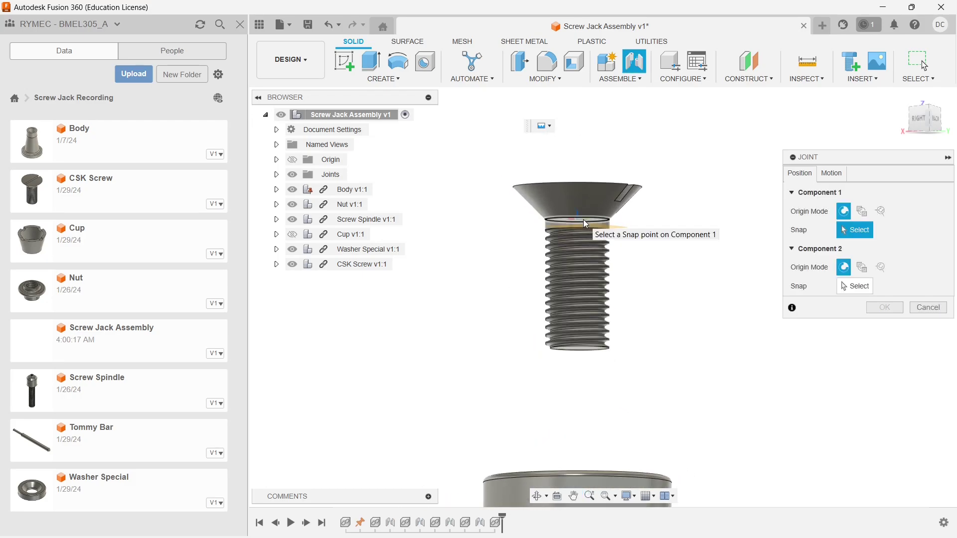
{"action": "left_click", "coordinate": [584, 224]}
{"action": "middle_click_drag", "start_coordinate": [696, 234], "coordinate": [677, 271], "text": "shift"}
{"action": "middle_click_drag", "start_coordinate": [628, 322], "coordinate": [644, 247]}
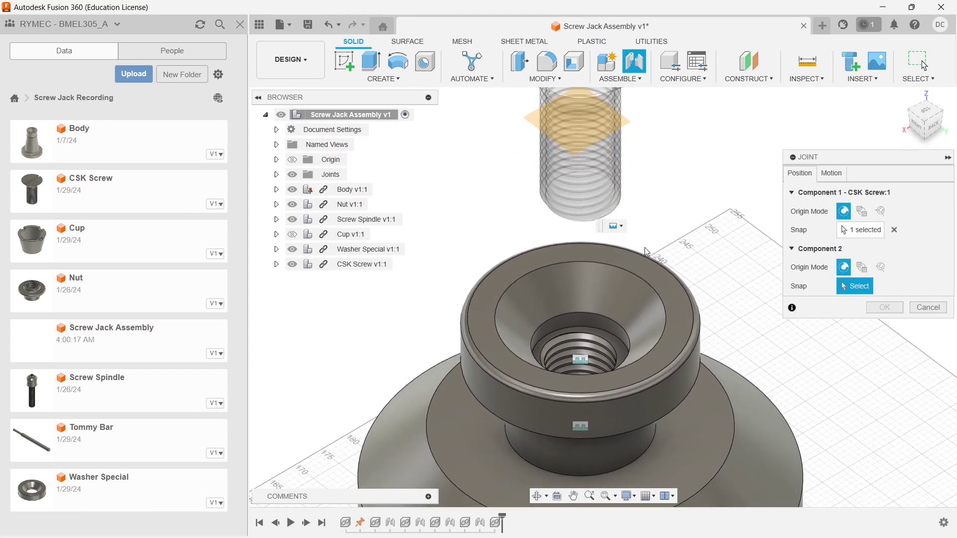
{"action": "left_click", "coordinate": [597, 315]}
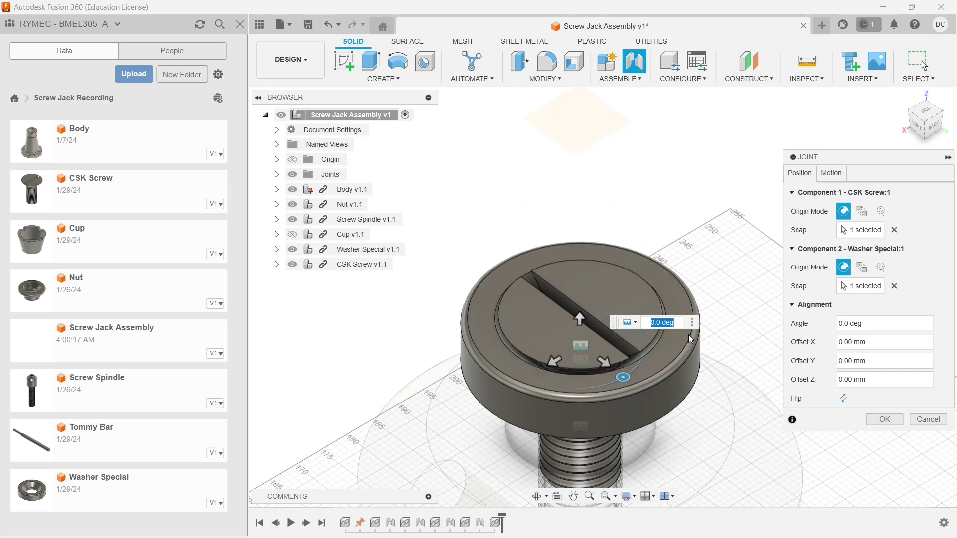
Step: Set the screw joint's Z offset to -1 mm so the head sits lower in the washer, and create the joint
{"action": "middle_click_drag", "start_coordinate": [717, 363], "coordinate": [717, 323], "text": "shift"}
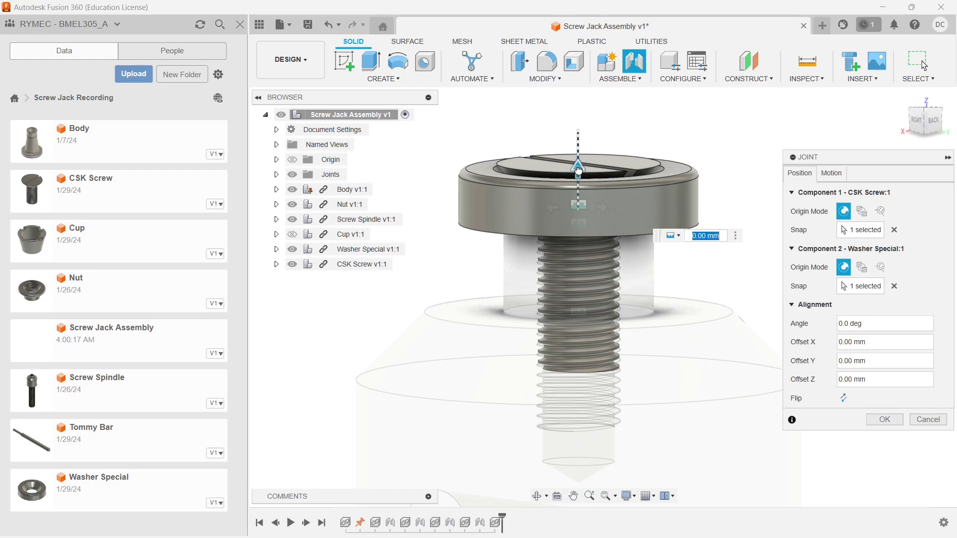
{"action": "left_click_drag", "start_coordinate": [578, 168], "coordinate": [578, 175]}
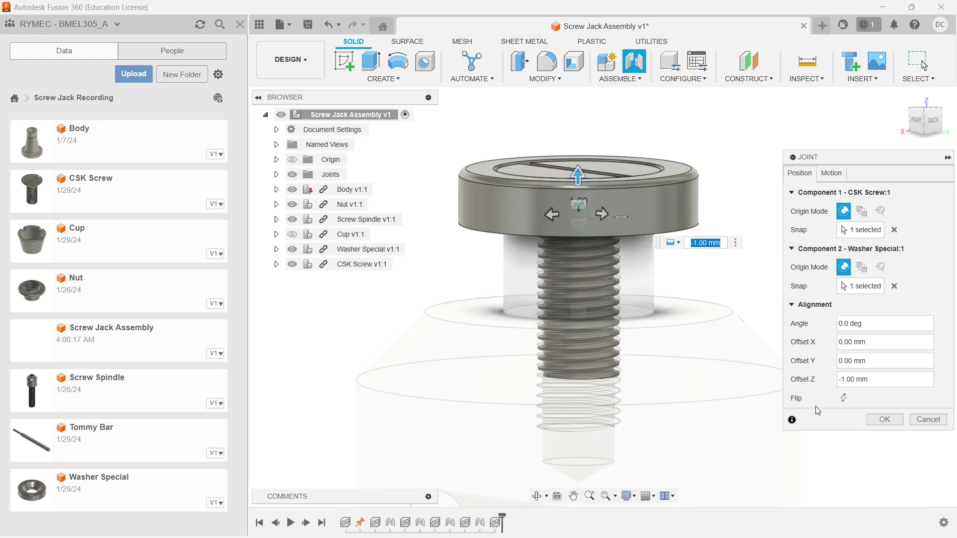
{"action": "left_click", "coordinate": [883, 421]}
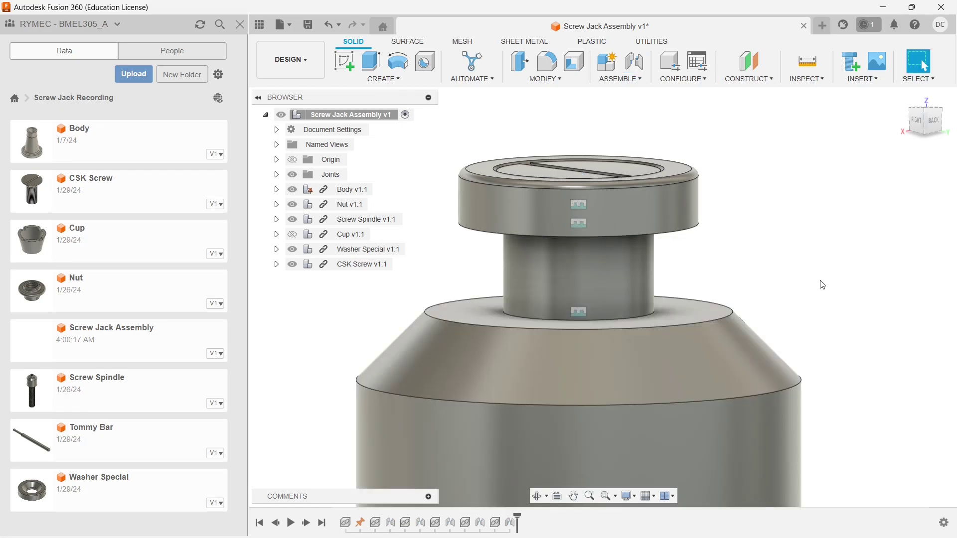
Step: Show the hidden Cup component again
{"action": "middle_click_drag", "start_coordinate": [803, 267], "coordinate": [749, 310], "text": "shift"}
{"action": "left_click", "coordinate": [292, 234]}
{"action": "scroll", "coordinate": [749, 310], "scroll_direction": "down", "scroll_amount": 2}
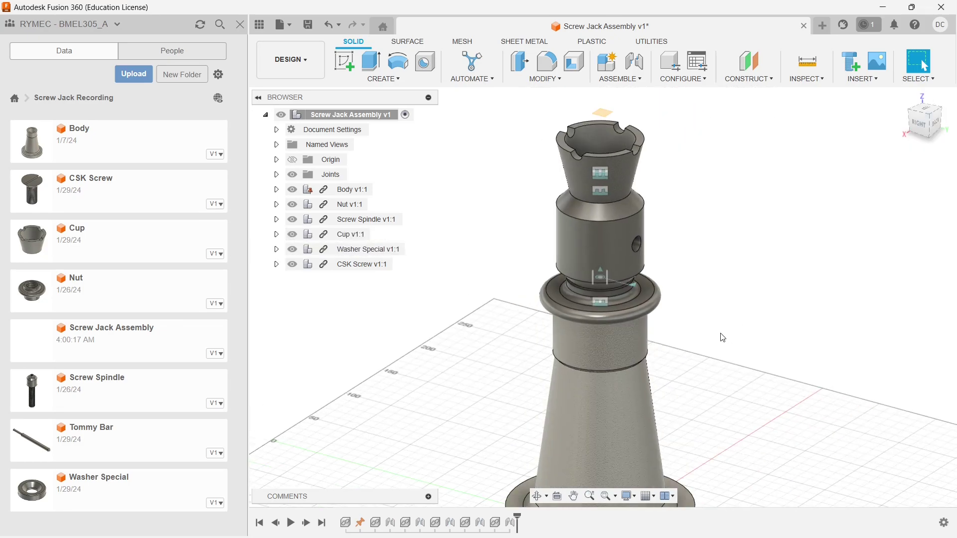
Step: Insert the Tommy Bar part and move it 250 mm along Z, up to the height of the spindle head
{"action": "left_click_drag", "start_coordinate": [45, 442], "coordinate": [719, 303]}
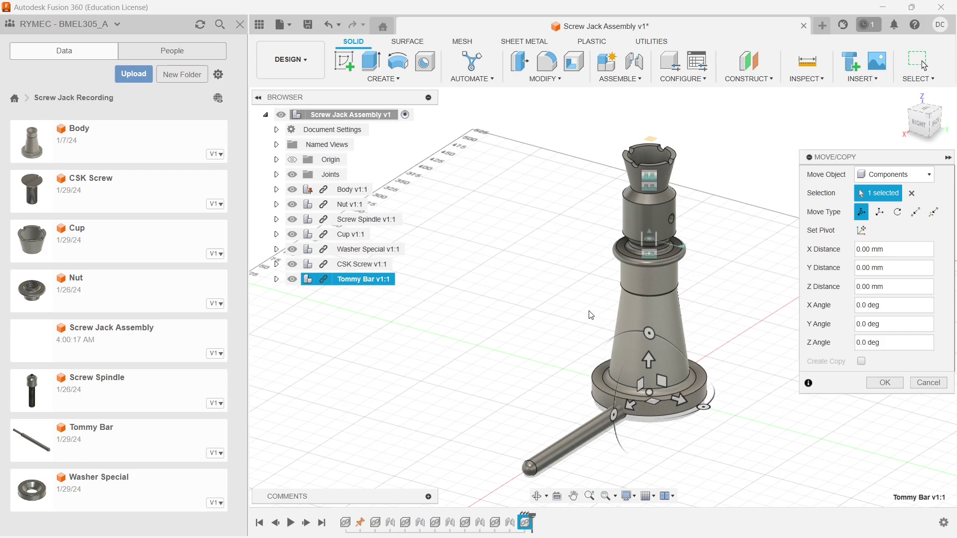
{"action": "scroll", "coordinate": [594, 327], "scroll_direction": "up", "scroll_amount": 3}
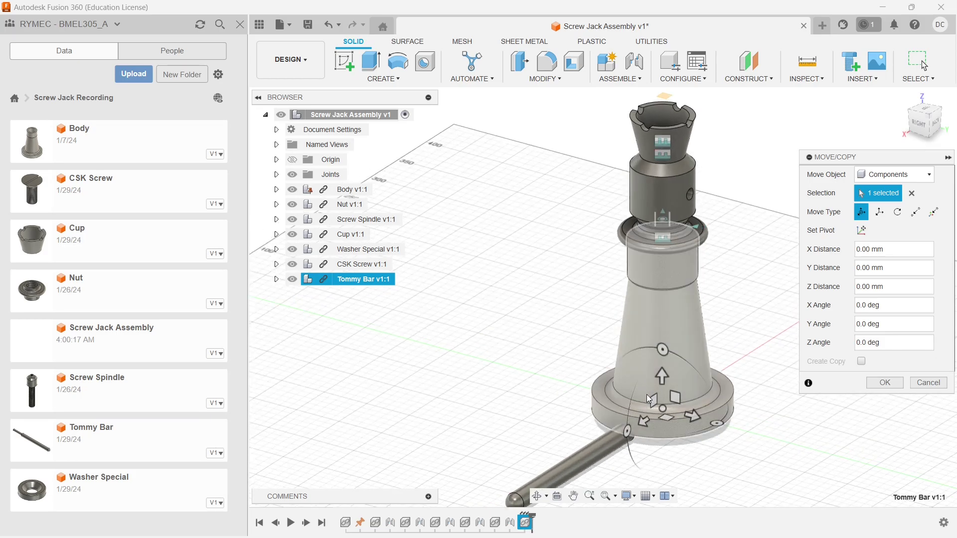
{"action": "left_click_drag", "start_coordinate": [665, 391], "coordinate": [653, 145]}
{"action": "middle_click_drag", "start_coordinate": [593, 208], "coordinate": [500, 252]}
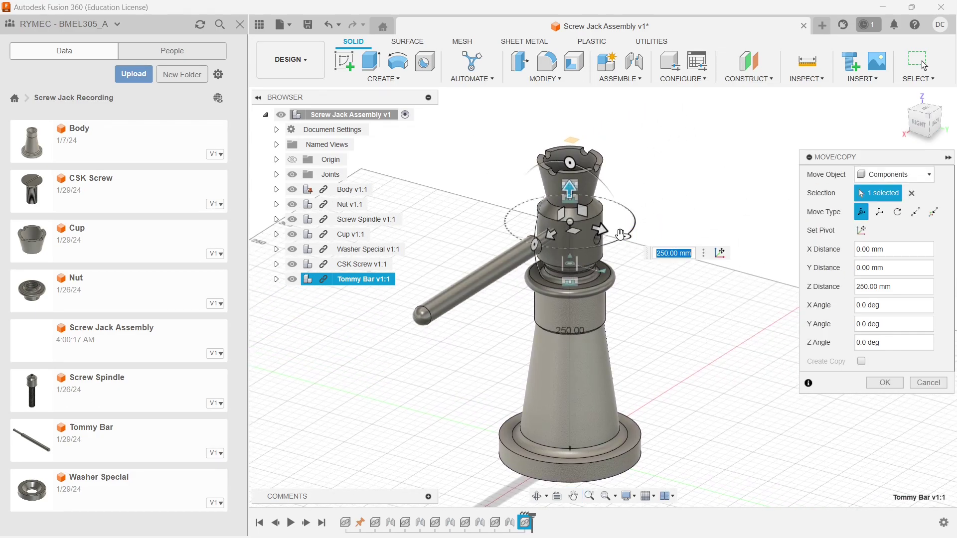
Step: Rotate the tommy bar 90° about Z, shift it 50 mm along X away from the spindle, and accept the placement
{"action": "left_click_drag", "start_coordinate": [619, 238], "coordinate": [732, 140]}
{"action": "scroll", "coordinate": [611, 325], "scroll_direction": "up", "scroll_amount": 1}
{"action": "scroll", "coordinate": [610, 325], "scroll_direction": "up", "scroll_amount": 2}
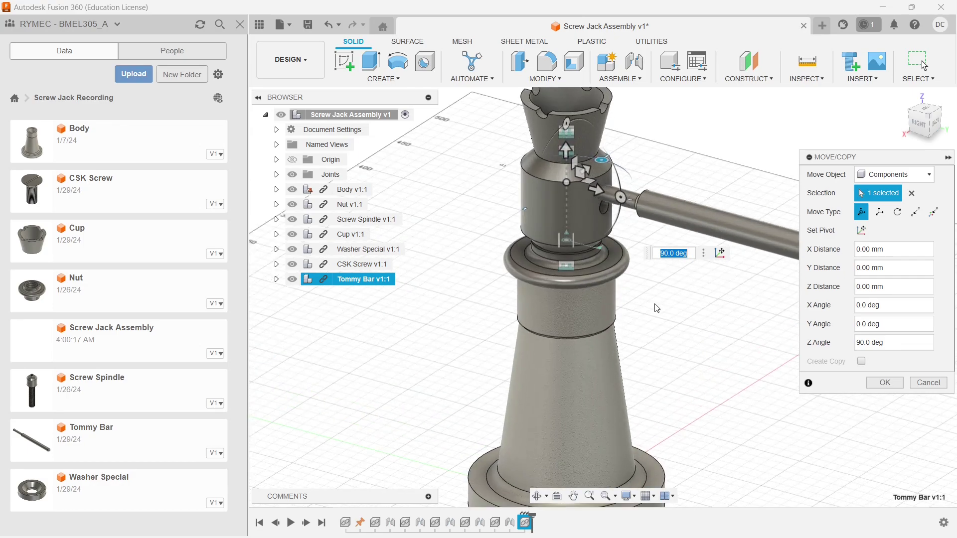
{"action": "left_click_drag", "start_coordinate": [519, 239], "coordinate": [567, 336]}
{"action": "scroll", "coordinate": [567, 367], "scroll_direction": "up", "scroll_amount": 2}
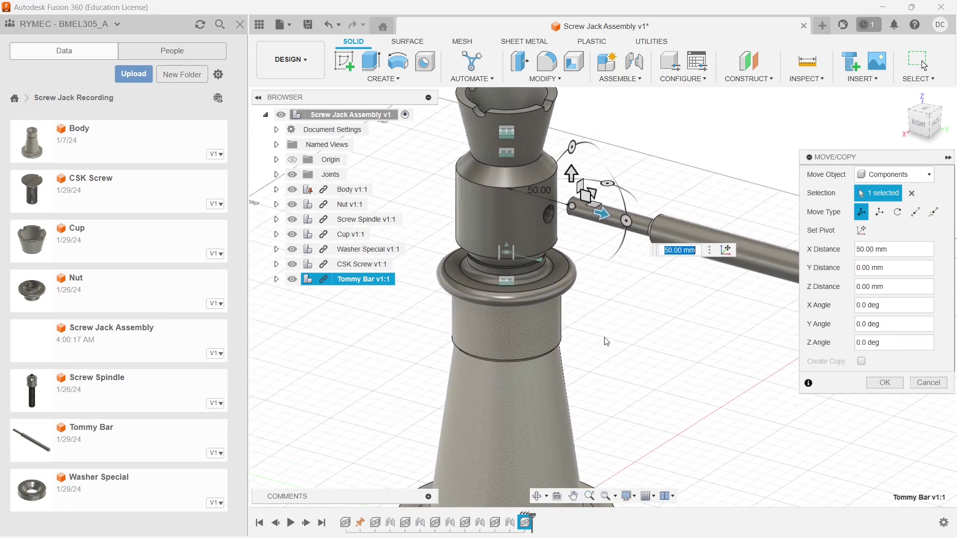
{"action": "middle_click_drag", "start_coordinate": [596, 300], "coordinate": [586, 347]}
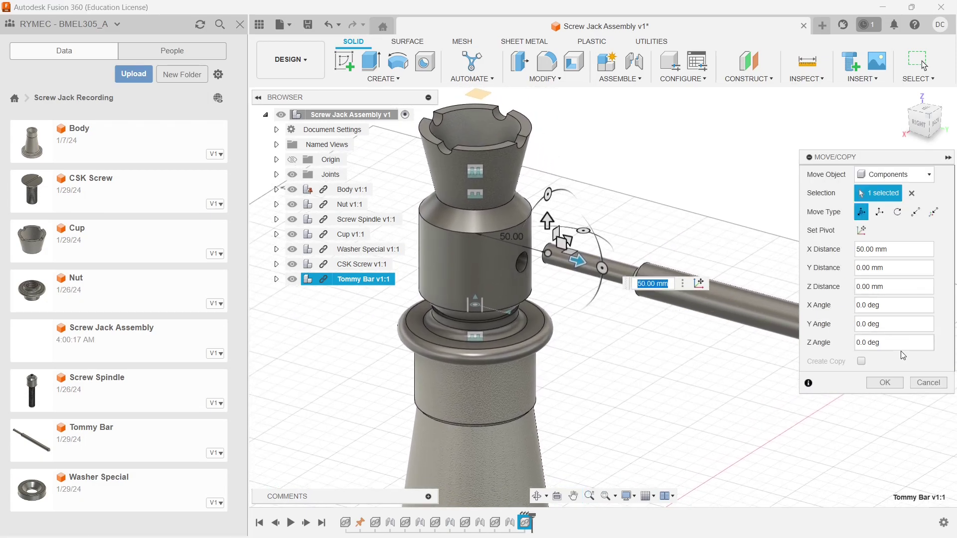
{"action": "left_click", "coordinate": [883, 384]}
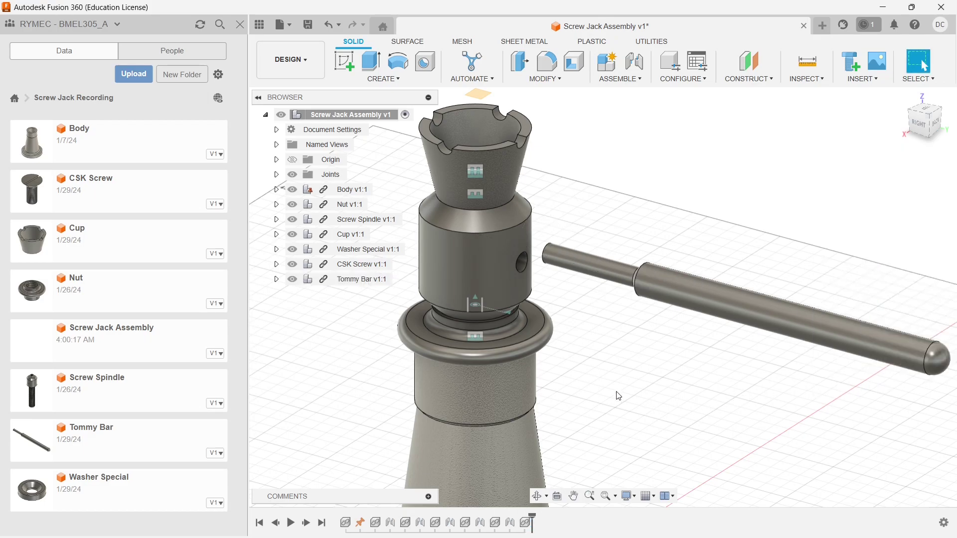
Step: Create a rigid joint from the circular edge at the tommy bar's shoulder to the side hole in the spindle head
{"action": "scroll", "coordinate": [622, 387], "scroll_direction": "up", "scroll_amount": 3}
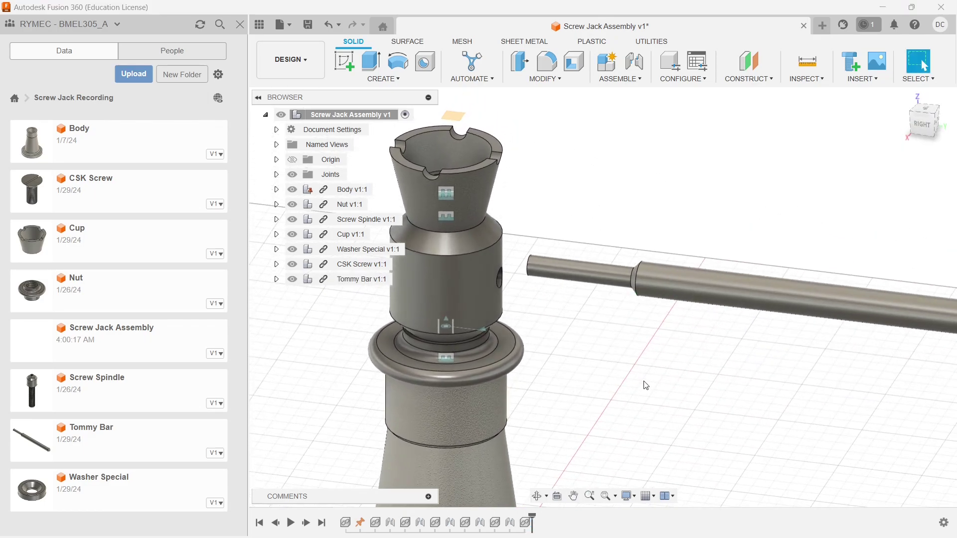
{"action": "key", "text": "j"}
{"action": "scroll", "coordinate": [626, 324], "scroll_direction": "up", "scroll_amount": 2}
{"action": "scroll", "coordinate": [626, 324], "scroll_direction": "up", "scroll_amount": 1}
{"action": "middle_click_drag", "start_coordinate": [623, 319], "coordinate": [670, 354], "text": "shift"}
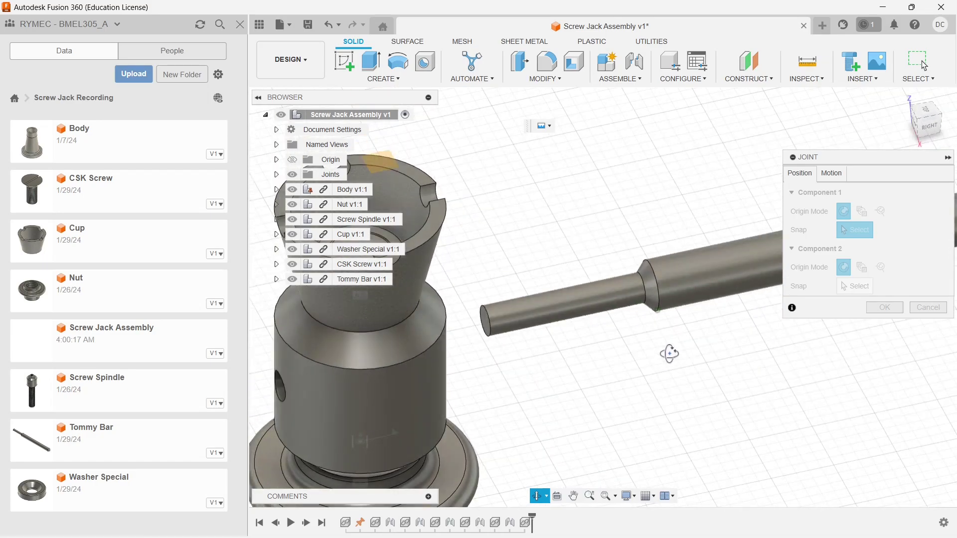
{"action": "left_click", "coordinate": [647, 289]}
{"action": "middle_click_drag", "start_coordinate": [643, 279], "coordinate": [622, 357], "text": "shift"}
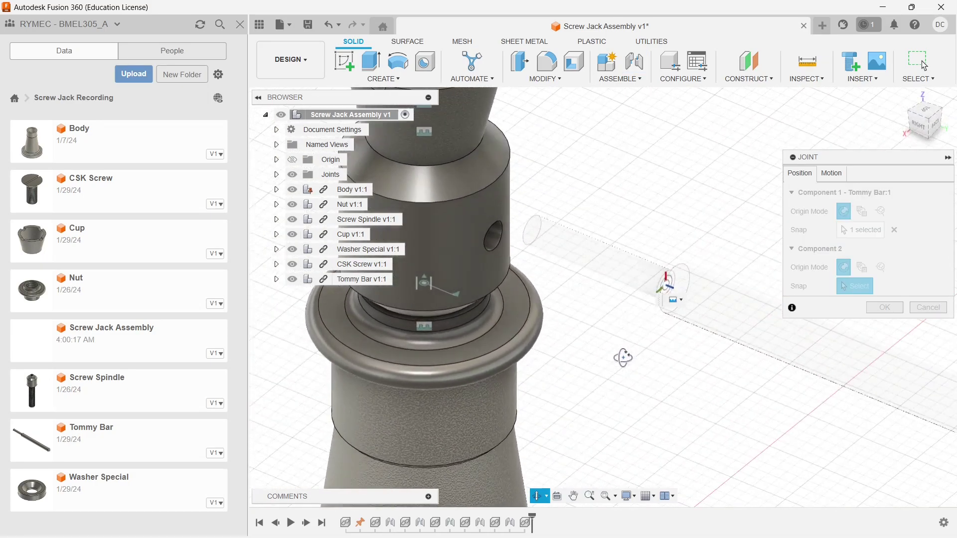
{"action": "left_click", "coordinate": [495, 243]}
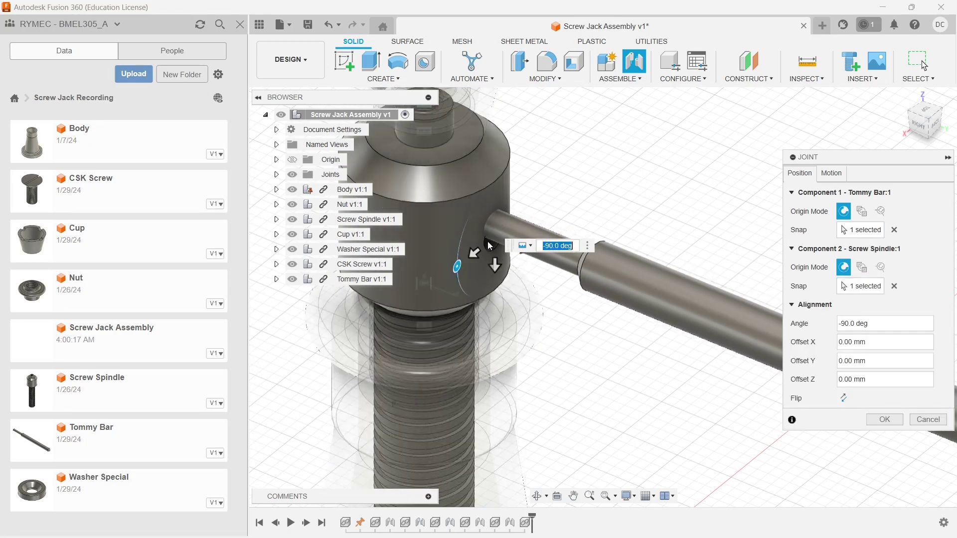
{"action": "scroll", "coordinate": [591, 415], "scroll_direction": "down", "scroll_amount": 3}
{"action": "middle_click_drag", "start_coordinate": [573, 417], "coordinate": [598, 402], "text": "shift"}
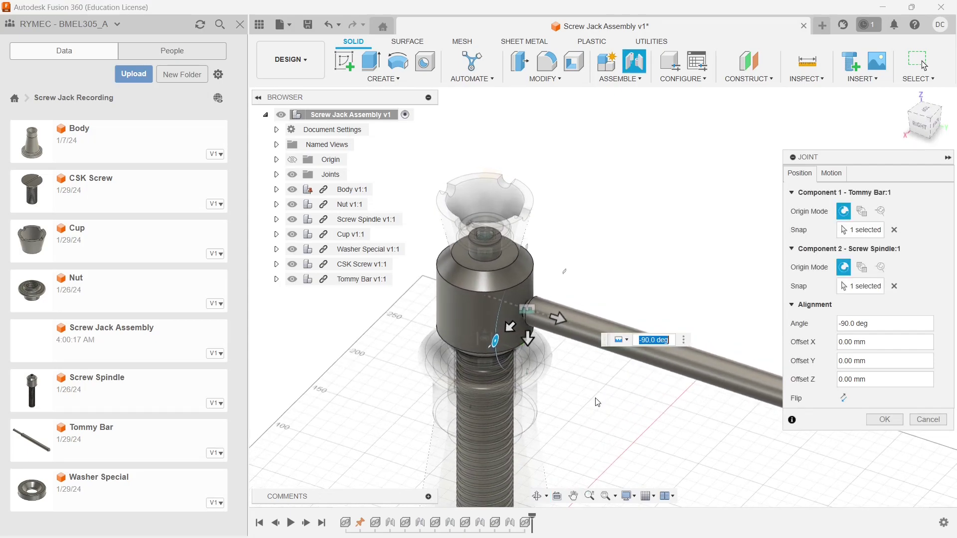
{"action": "left_click", "coordinate": [884, 420]}
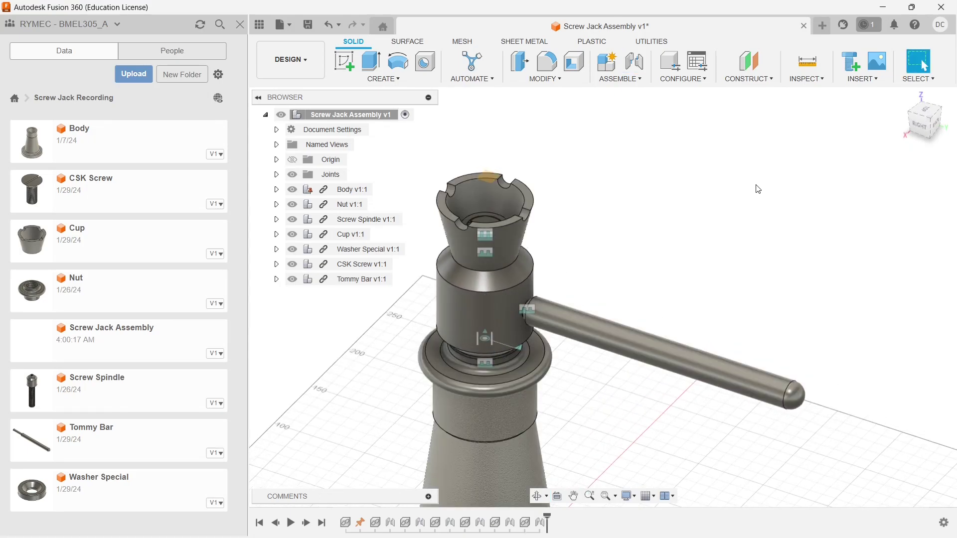
Step: Inspect the completed jack in a corner view and save the assembly with the version description "User Saved"
{"action": "left_click", "coordinate": [930, 132]}
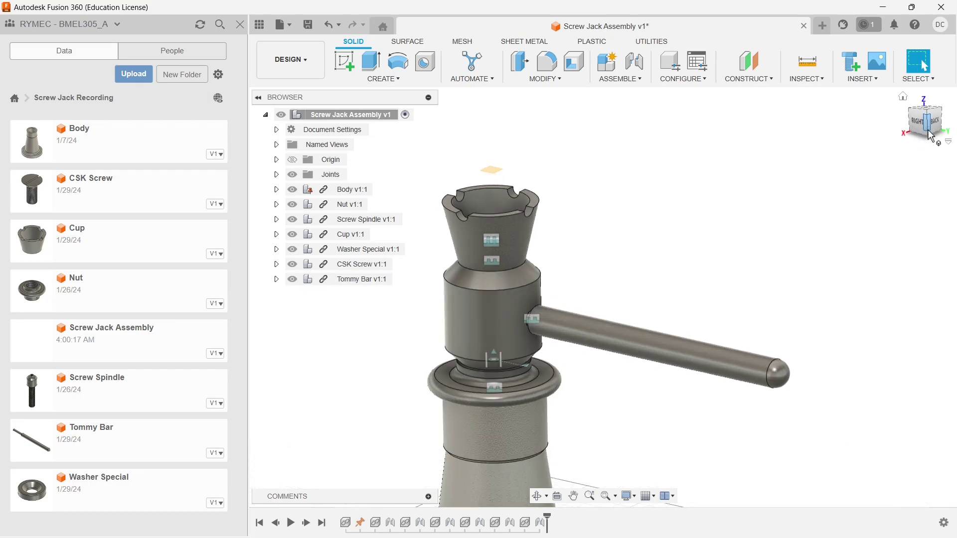
{"action": "scroll", "coordinate": [668, 389], "scroll_direction": "down", "scroll_amount": 3}
{"action": "middle_click_drag", "start_coordinate": [669, 389], "coordinate": [668, 223]}
{"action": "middle_click_drag", "start_coordinate": [666, 259], "coordinate": [682, 309], "text": "shift"}
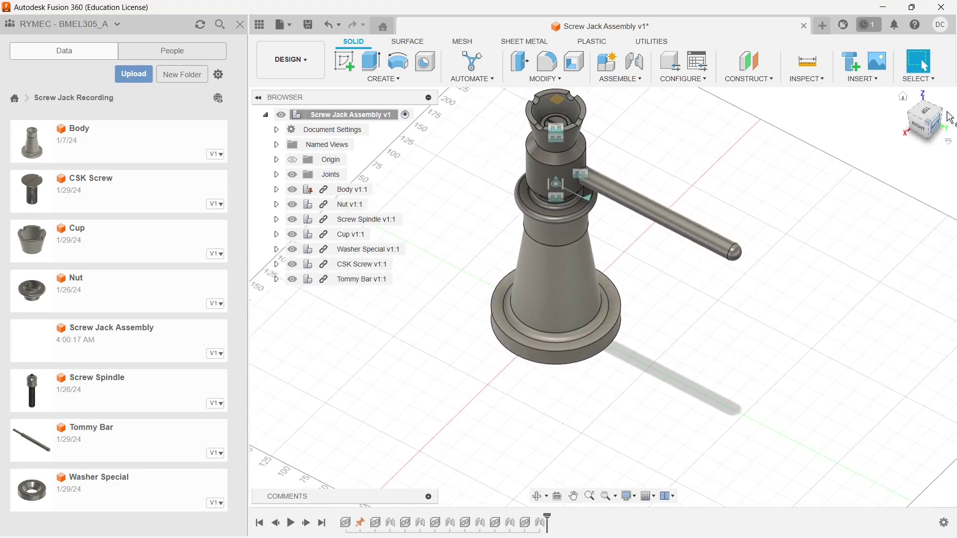
{"action": "left_click", "coordinate": [931, 129]}
{"action": "middle_click_drag", "start_coordinate": [758, 263], "coordinate": [757, 335]}
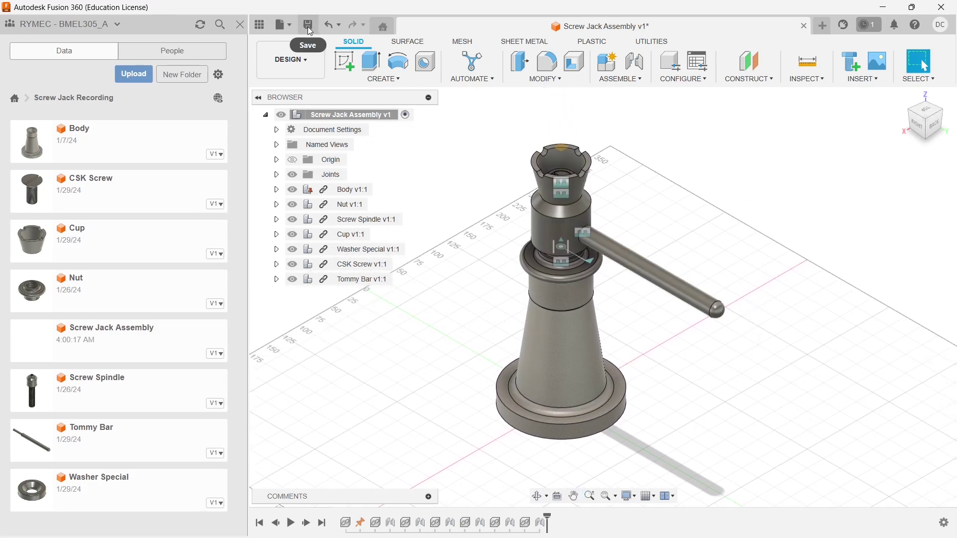
{"action": "key", "text": "ctrl+s"}
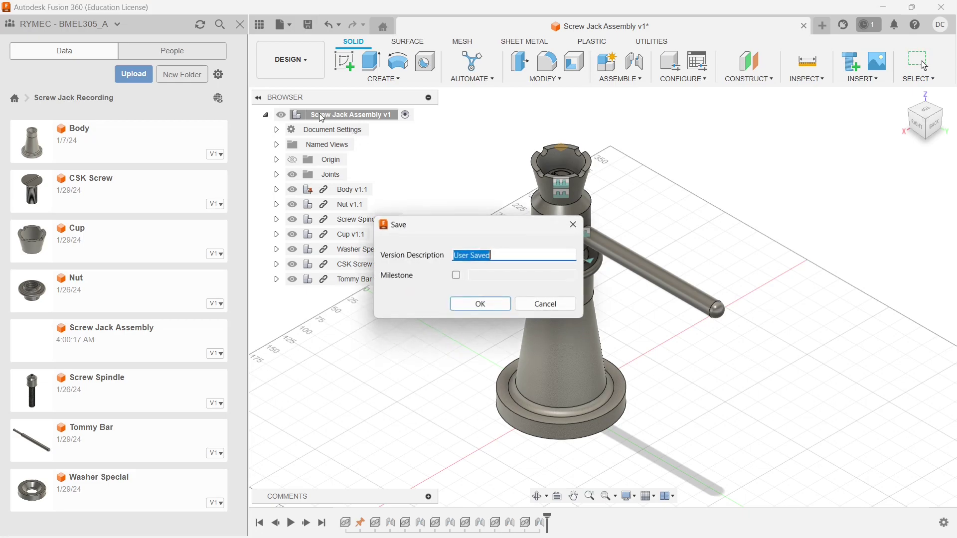
{"action": "left_click", "coordinate": [486, 305]}
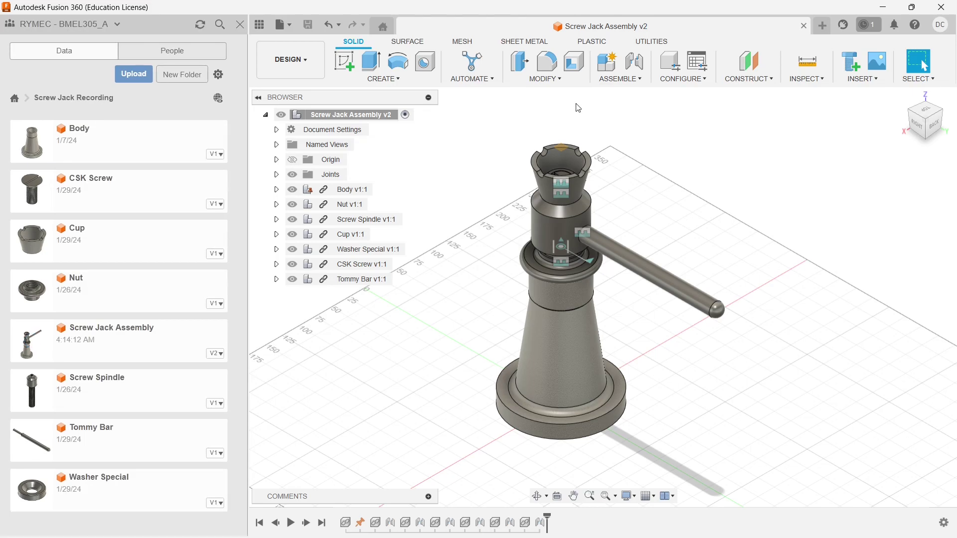
Step: Create a motion link within the Cylindrical 2 joint, relating 10 mm of Z slide to 360° of Z rotation
{"action": "left_click", "coordinate": [626, 79]}
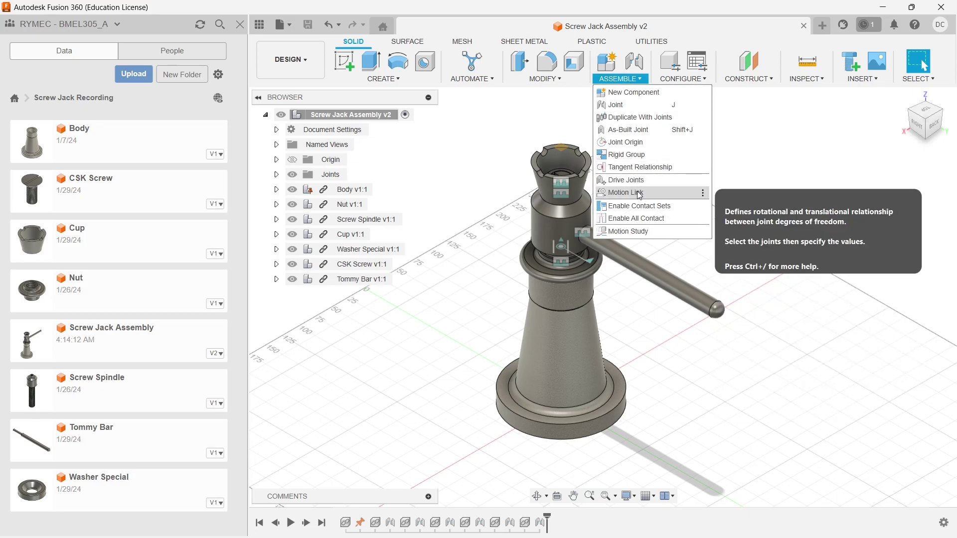
{"action": "left_click", "coordinate": [640, 194]}
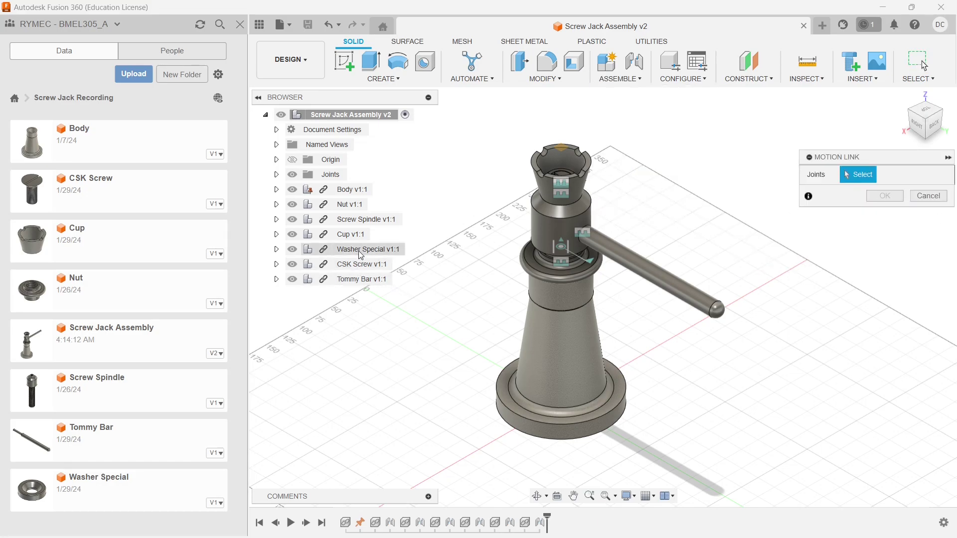
{"action": "left_click", "coordinate": [277, 175]}
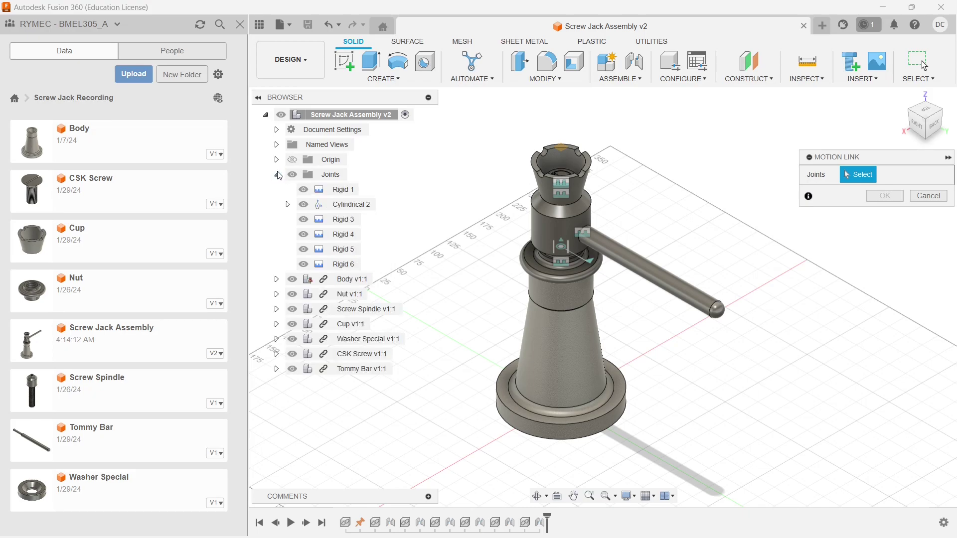
{"action": "left_click", "coordinate": [348, 205]}
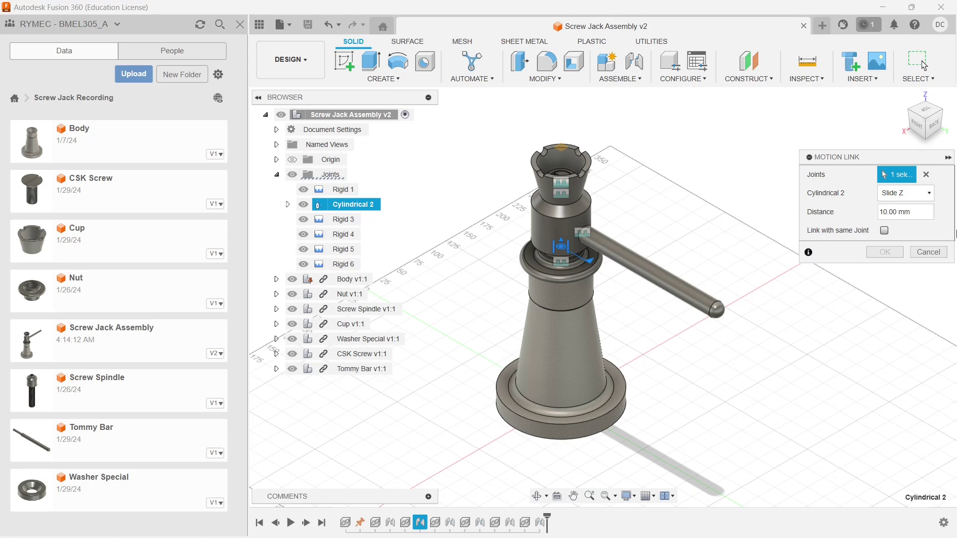
{"action": "left_click", "coordinate": [885, 231]}
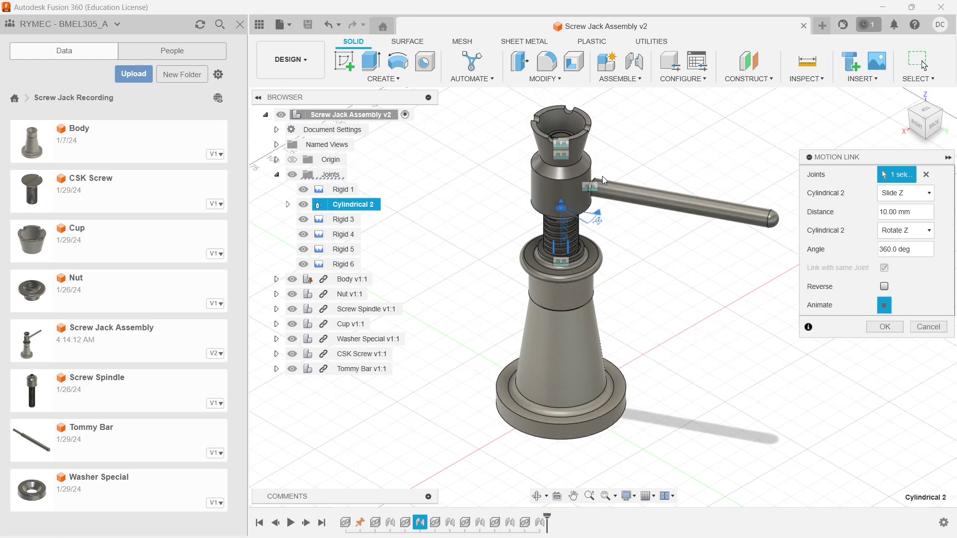
{"action": "left_click", "coordinate": [885, 327]}
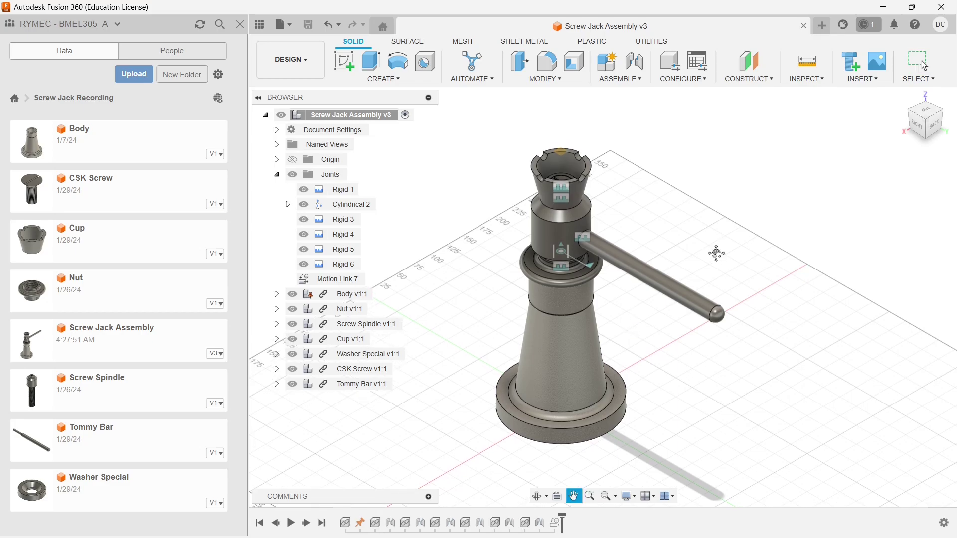
Step: Start a motion study of the Cylindrical 2 joint and add a rotation point of 3600° at step 100
{"action": "left_click", "coordinate": [635, 80]}
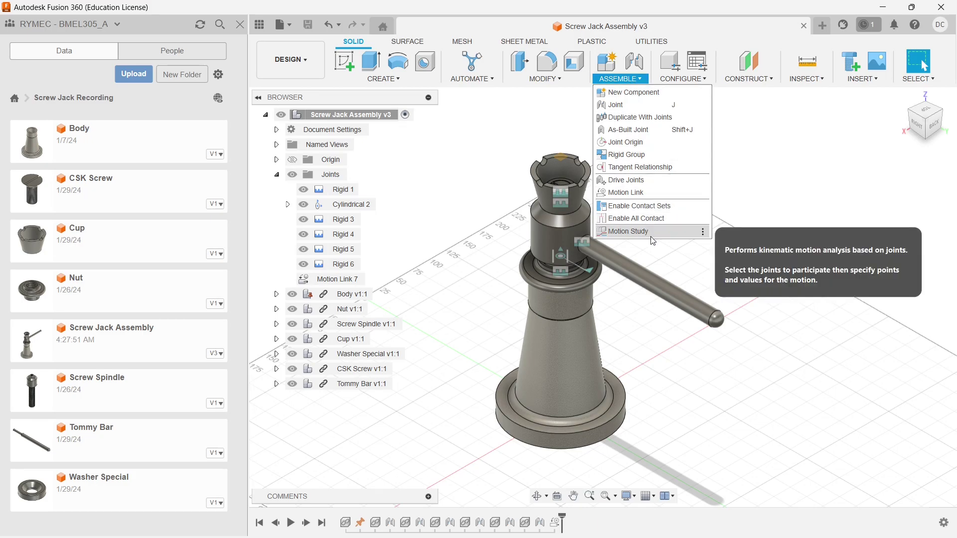
{"action": "left_click", "coordinate": [629, 231]}
{"action": "scroll", "coordinate": [670, 278], "scroll_direction": "up", "scroll_amount": 2}
{"action": "scroll", "coordinate": [718, 316], "scroll_direction": "down", "scroll_amount": 3}
{"action": "middle_click_drag", "start_coordinate": [718, 316], "coordinate": [625, 267]}
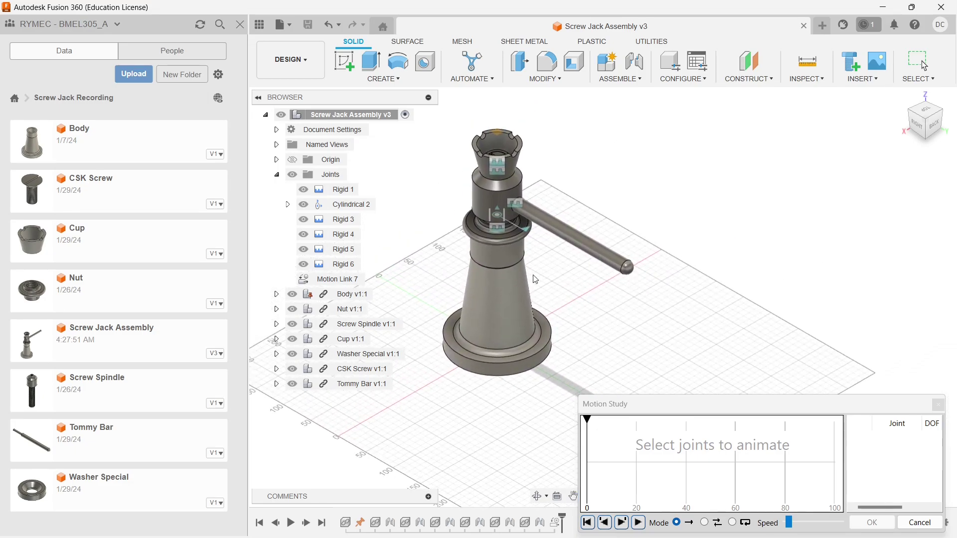
{"action": "left_click", "coordinate": [353, 204]}
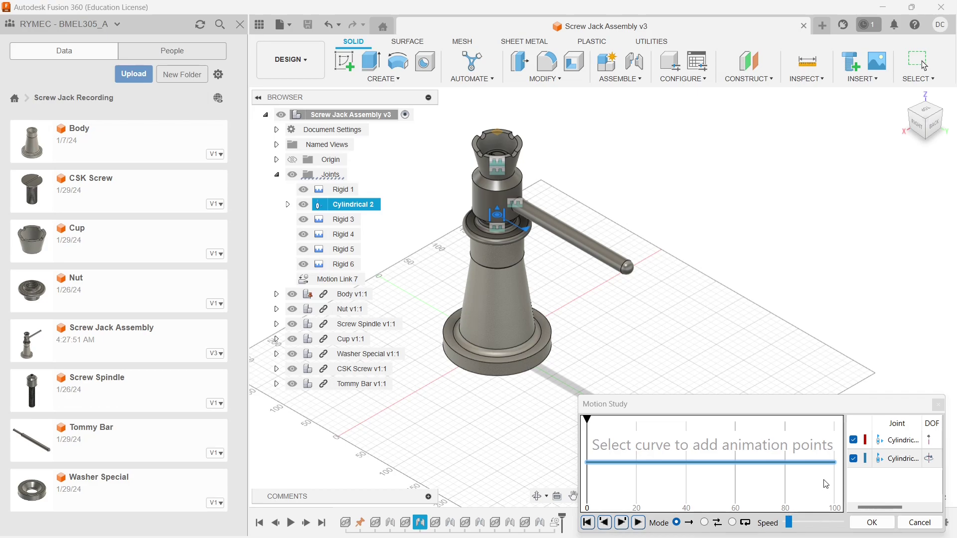
{"action": "left_click", "coordinate": [836, 462]}
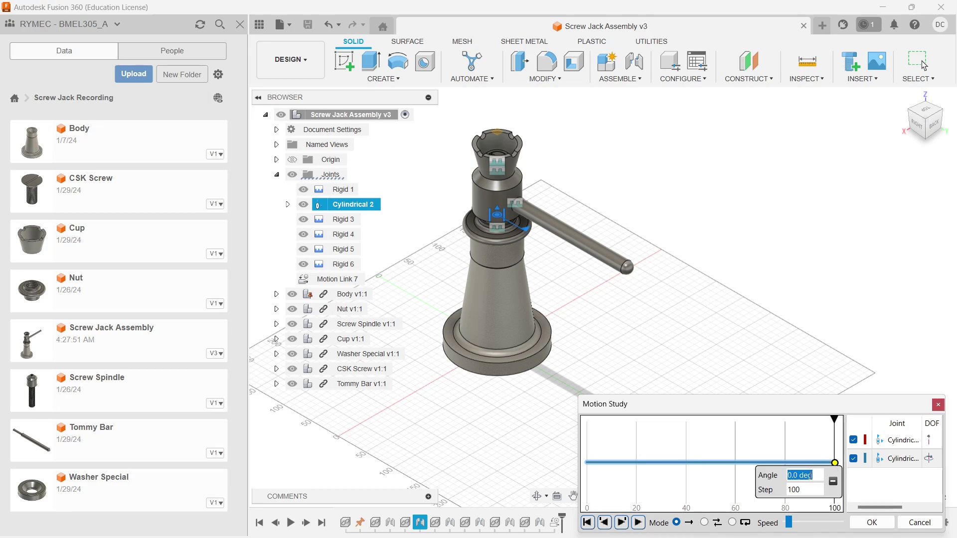
{"action": "type", "text": "3600"}
{"action": "key", "text": "Tab"}
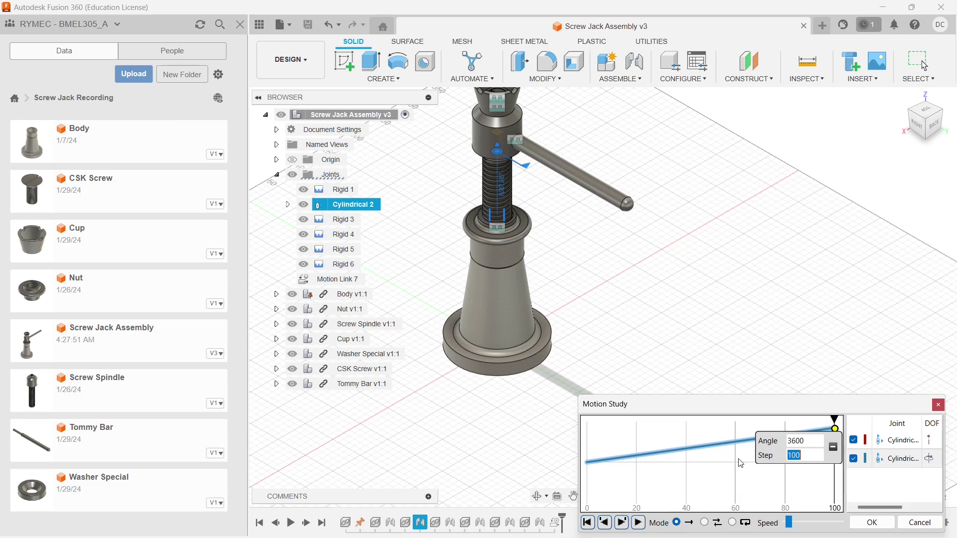
Step: Check the slide and rotation values in the motion study and return its playhead to step 0
{"action": "left_click_drag", "start_coordinate": [893, 510], "coordinate": [910, 510]}
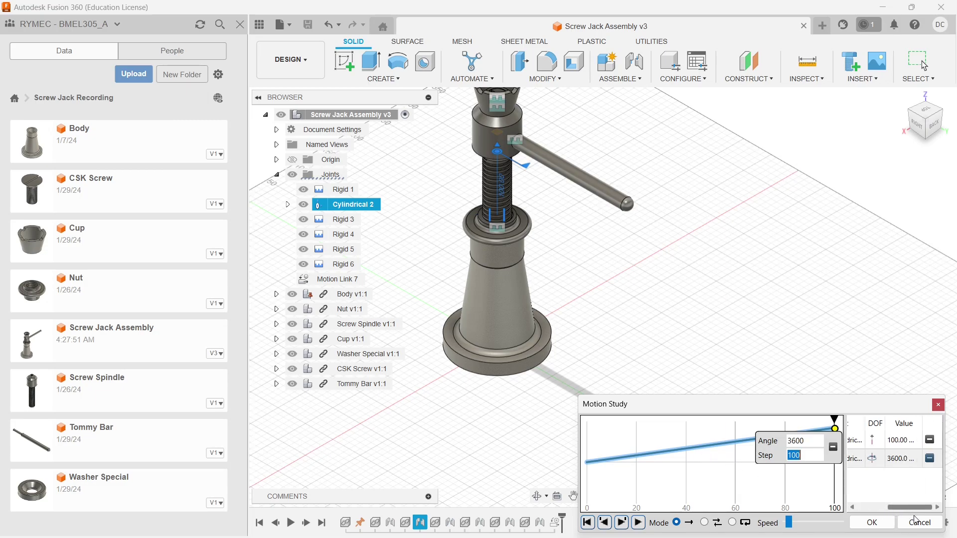
{"action": "left_click", "coordinate": [834, 420]}
{"action": "left_click_drag", "start_coordinate": [834, 420], "coordinate": [587, 420]}
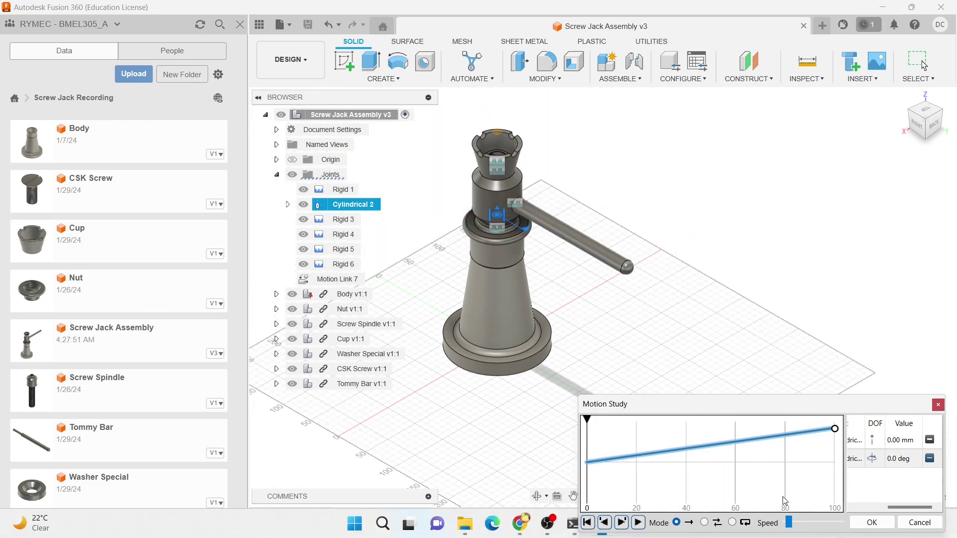
Step: Set the motion study to back-and-forth mode at the lowest speed, and play the animation before pausing it
{"action": "left_click", "coordinate": [704, 523]}
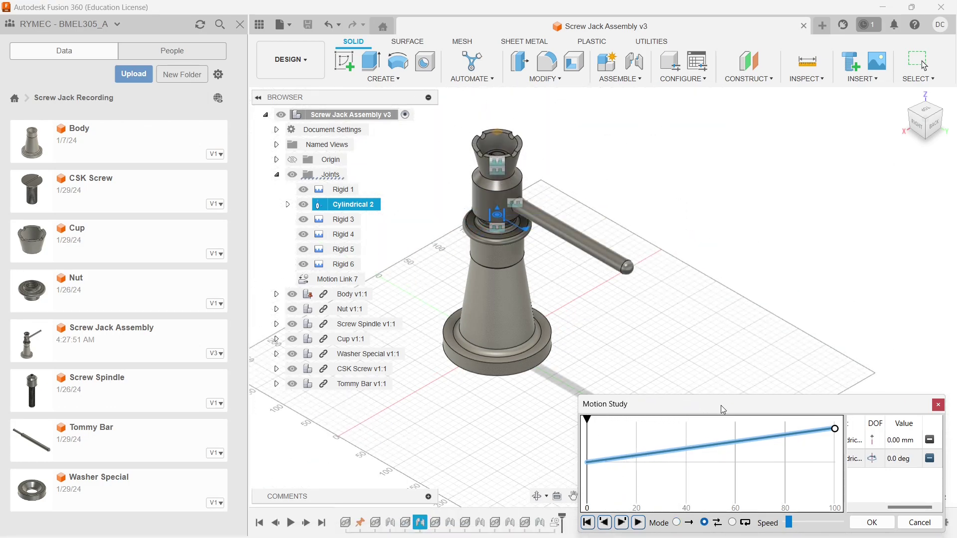
{"action": "left_click_drag", "start_coordinate": [722, 409], "coordinate": [724, 350]}
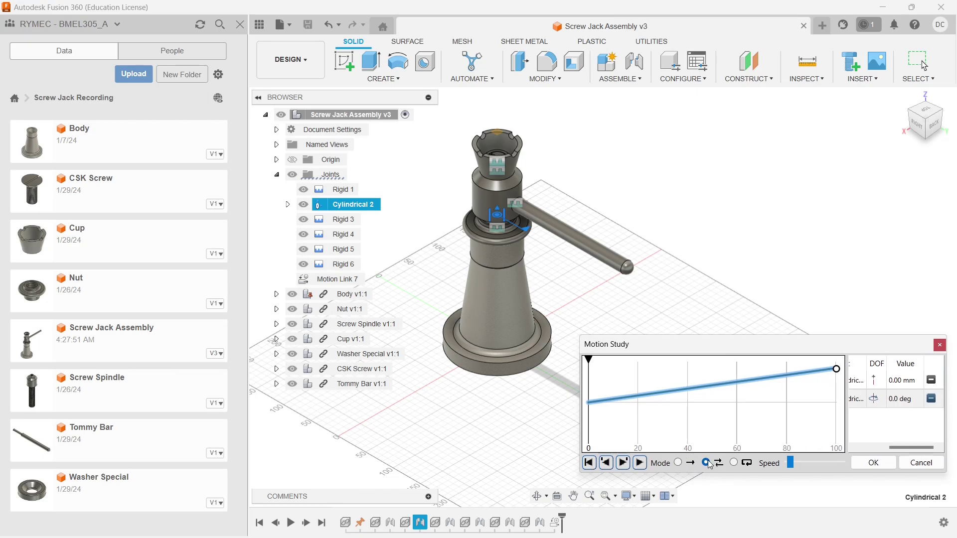
{"action": "left_click_drag", "start_coordinate": [792, 467], "coordinate": [788, 465]}
{"action": "left_click", "coordinate": [640, 463]}
{"action": "middle_click_drag", "start_coordinate": [610, 259], "coordinate": [619, 297]}
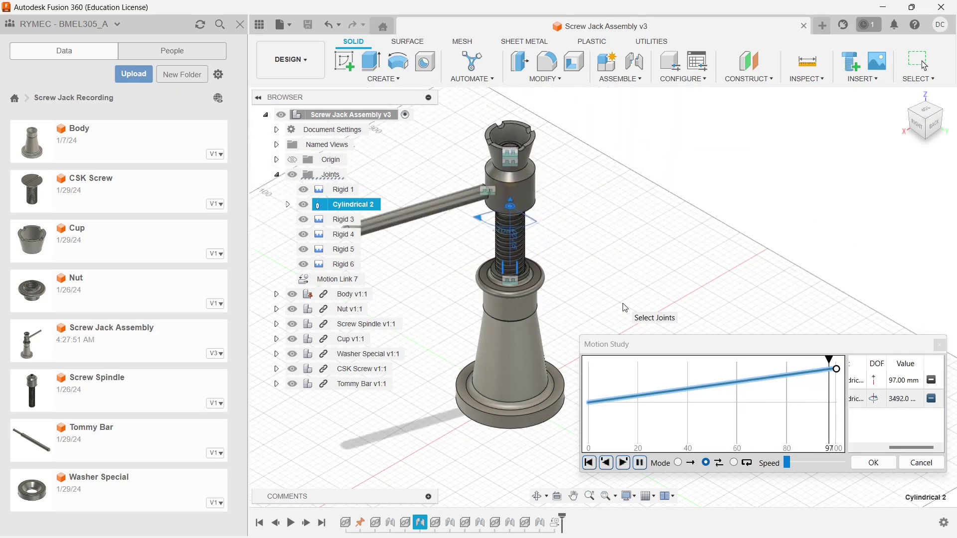
{"action": "left_click", "coordinate": [640, 463]}
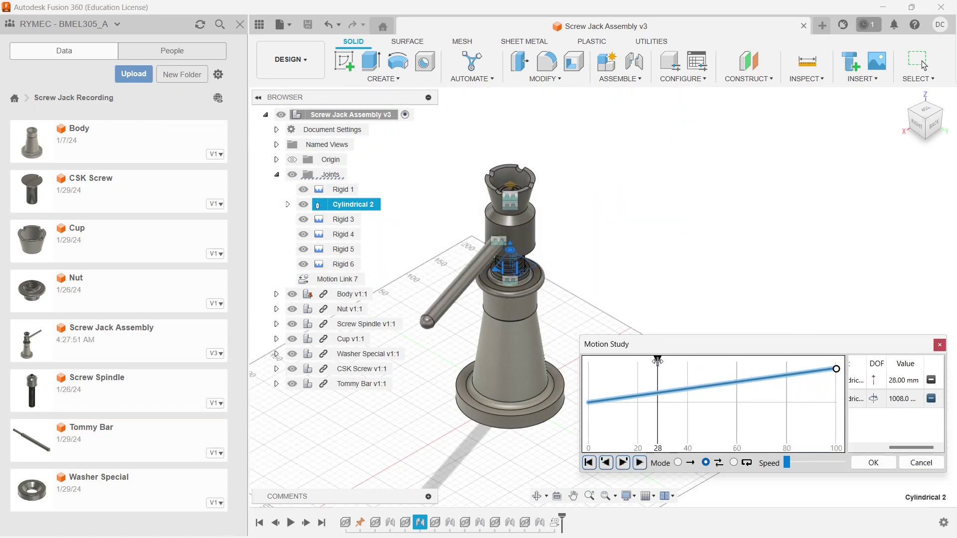
Step: Return the motion study's playhead to step 0 and accept the study
{"action": "left_click_drag", "start_coordinate": [657, 358], "coordinate": [588, 358]}
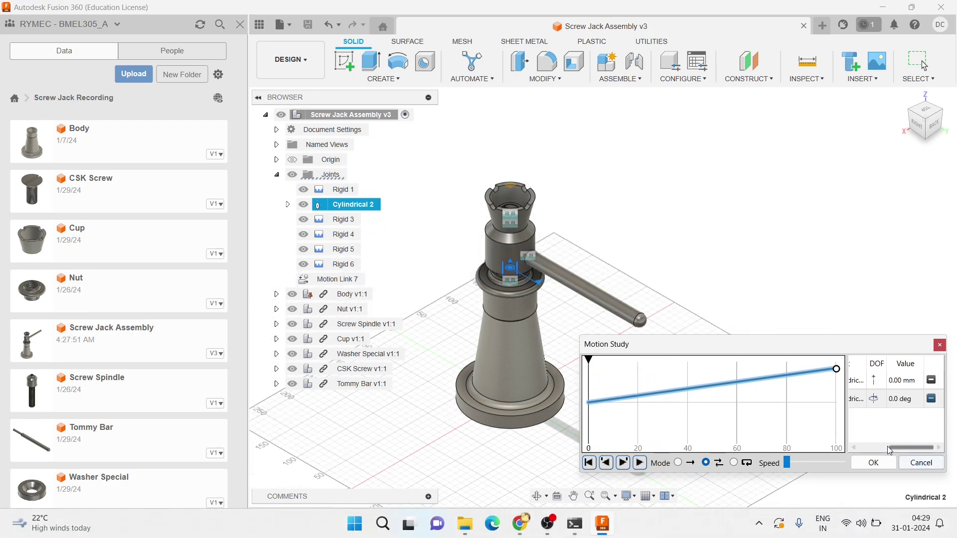
{"action": "left_click", "coordinate": [873, 462]}
{"action": "scroll", "coordinate": [645, 261], "scroll_direction": "up", "scroll_amount": 5}
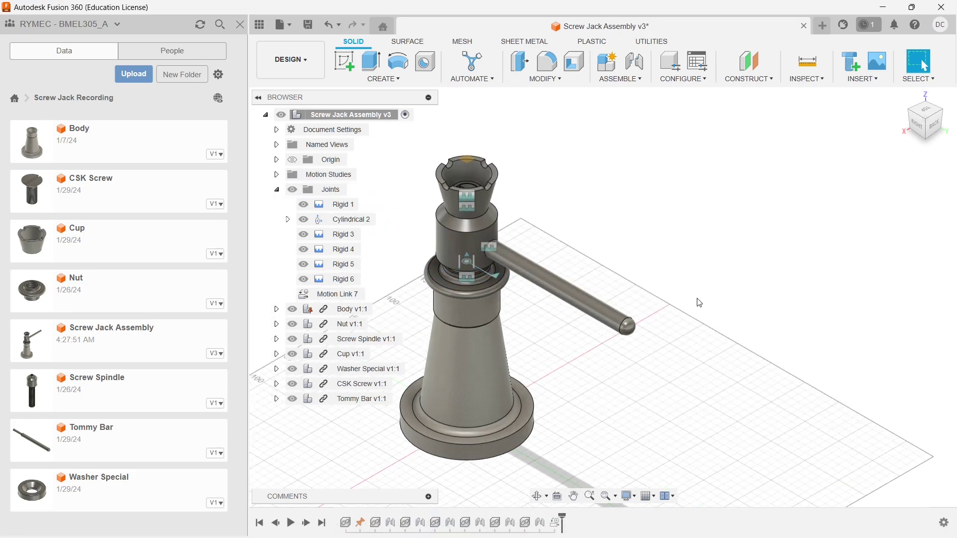
{"action": "middle_click_drag", "start_coordinate": [785, 310], "coordinate": [865, 331]}
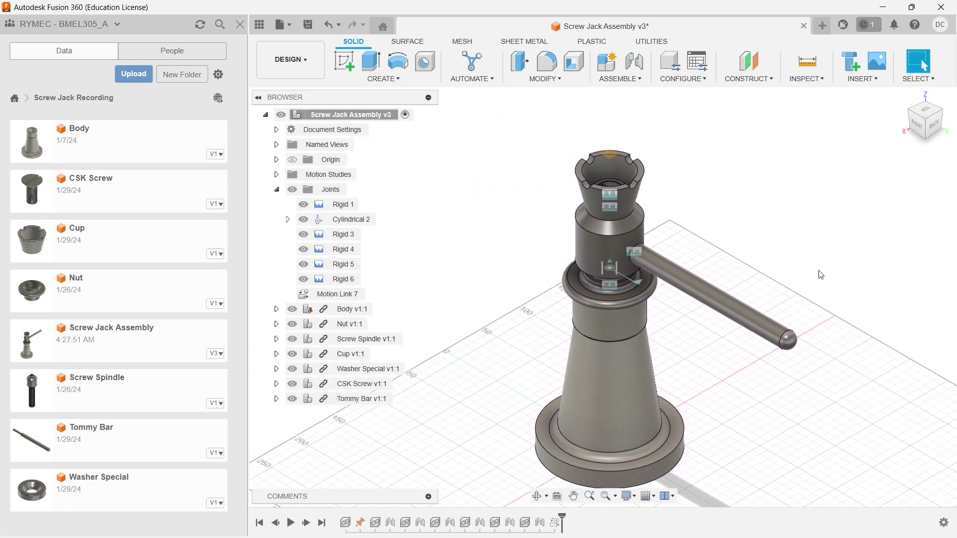
{"action": "middle_click_drag", "start_coordinate": [820, 276], "coordinate": [819, 272]}
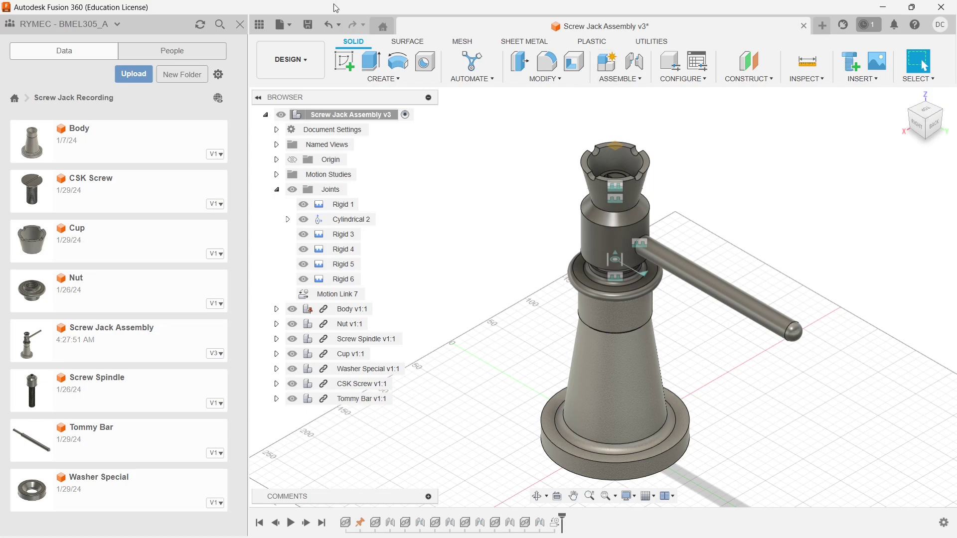
Step: Hide the data panel and create a new drawing of the full assembly from scratch, using ISO, mm and an A3 (420mm x 297mm) sheet
{"action": "left_click", "coordinate": [239, 27]}
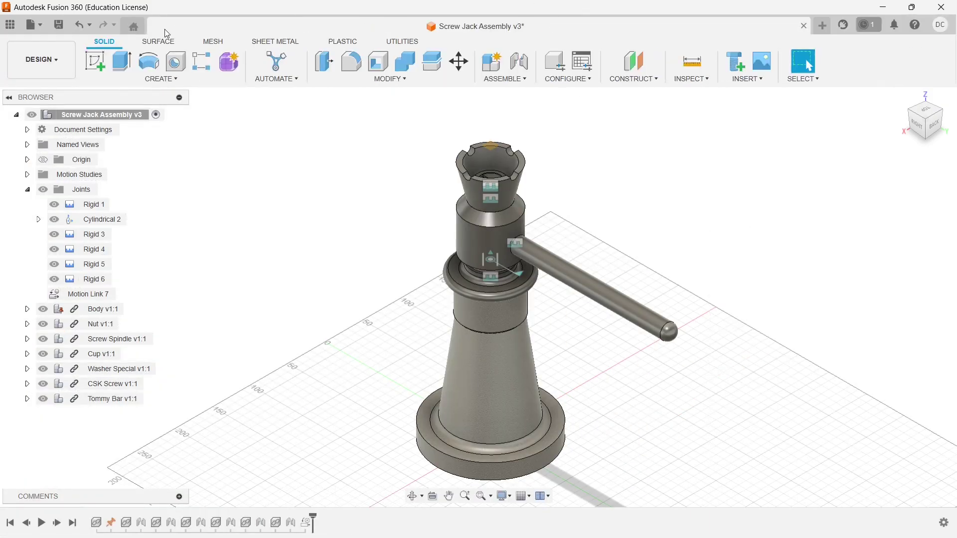
{"action": "left_click", "coordinate": [61, 57]}
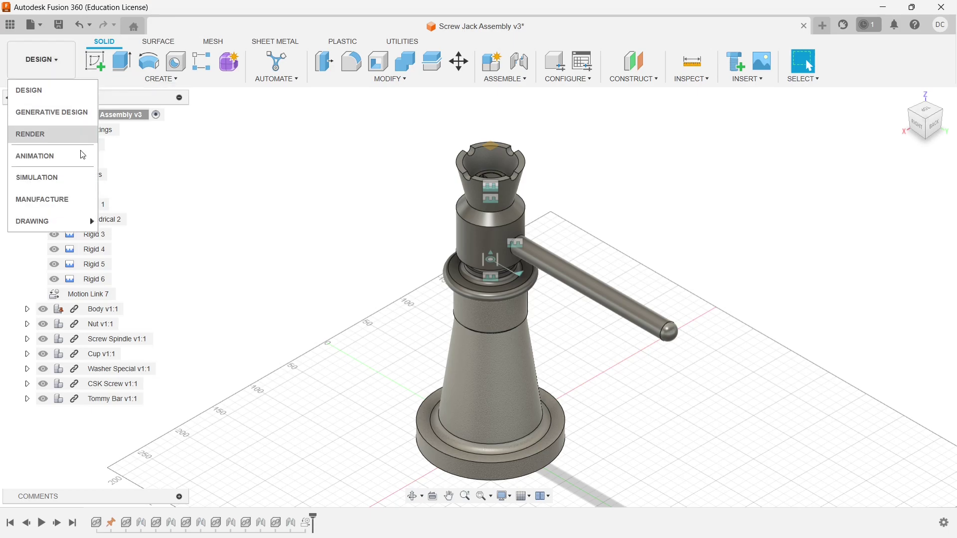
{"action": "mouse_move", "coordinate": [83, 222]}
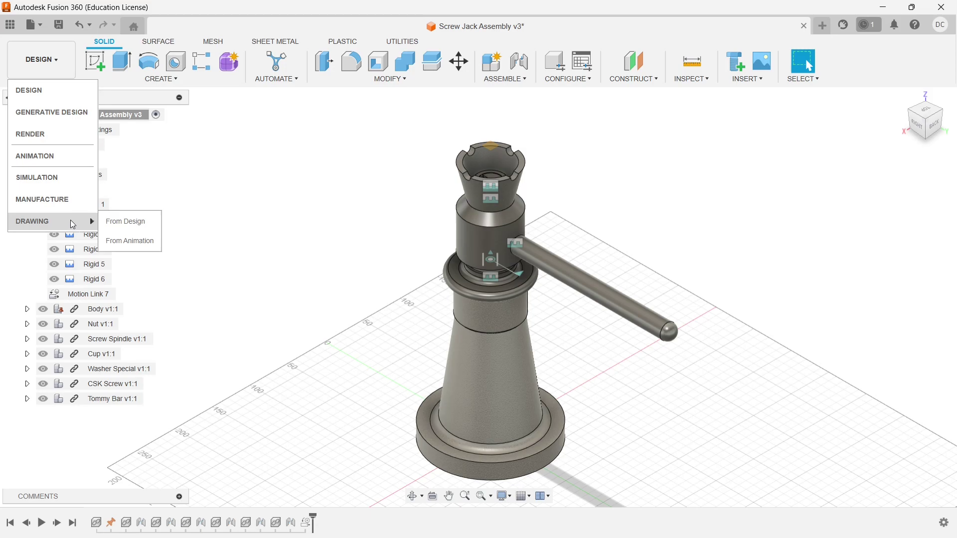
{"action": "left_click", "coordinate": [135, 227]}
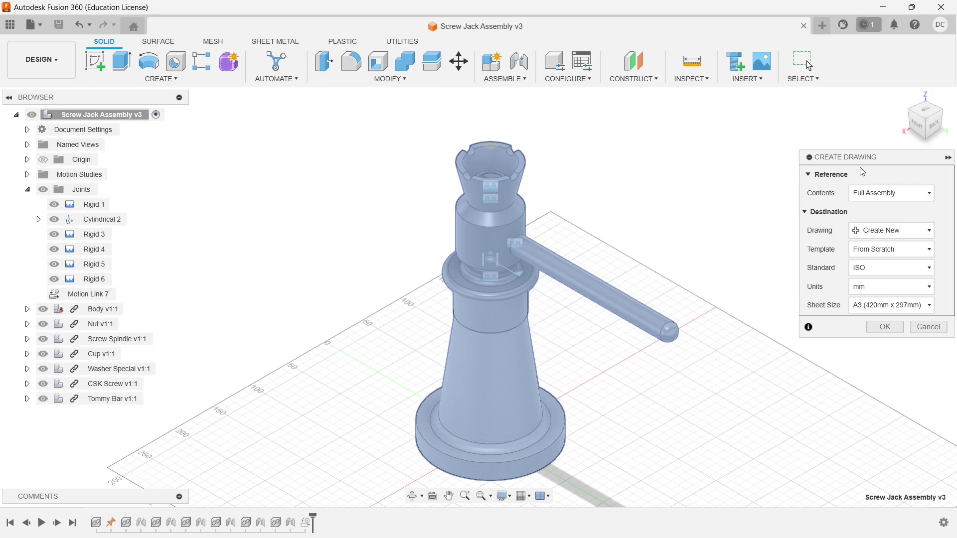
{"action": "left_click", "coordinate": [885, 196]}
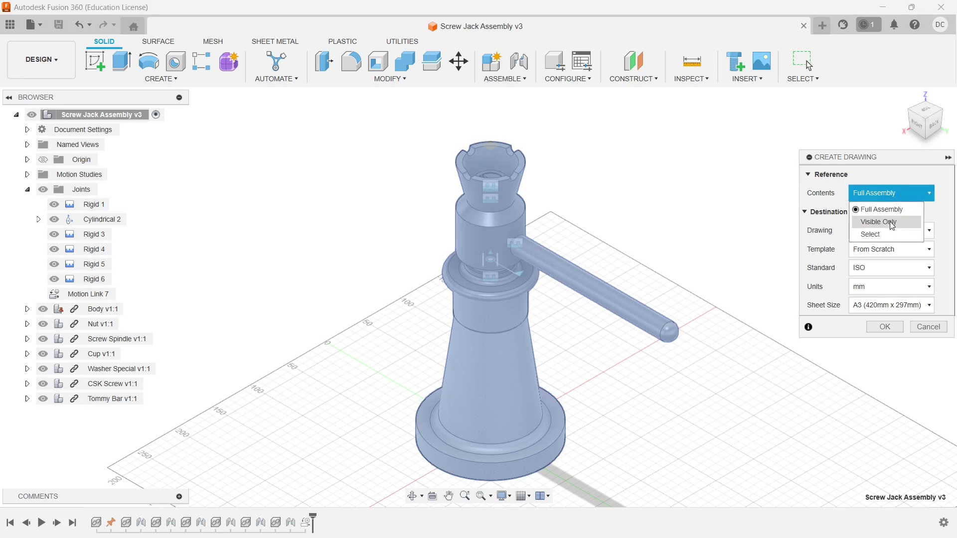
{"action": "left_click", "coordinate": [895, 197]}
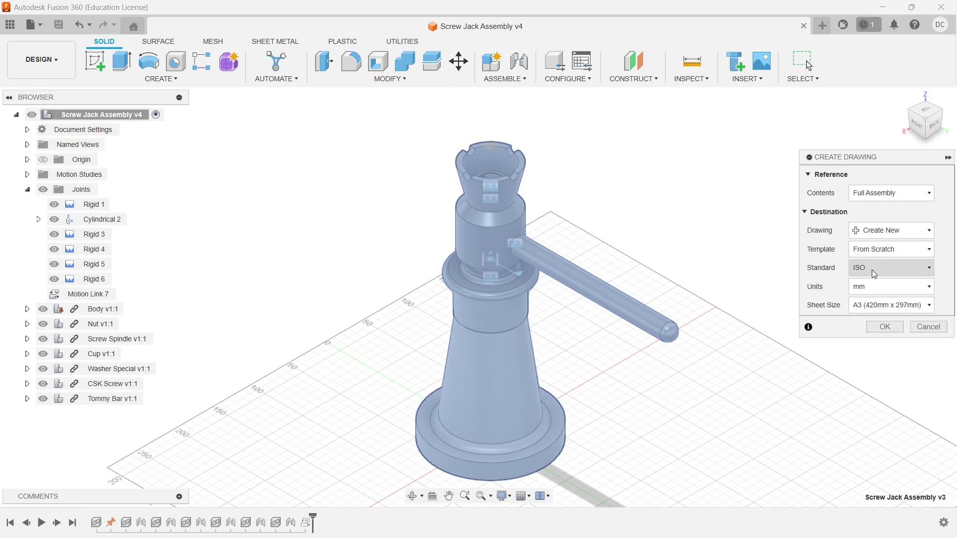
{"action": "left_click", "coordinate": [871, 307]}
{"action": "left_click", "coordinate": [871, 307]}
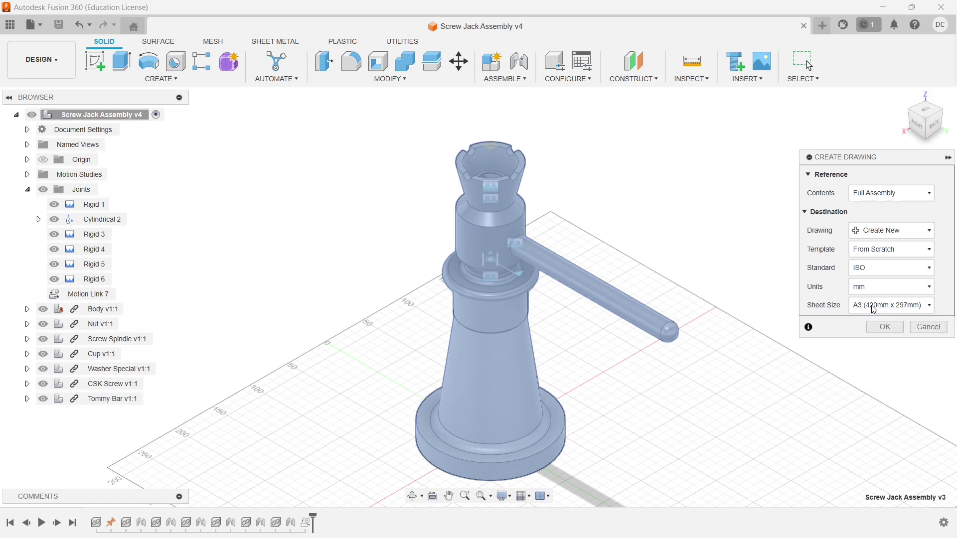
{"action": "left_click", "coordinate": [892, 328]}
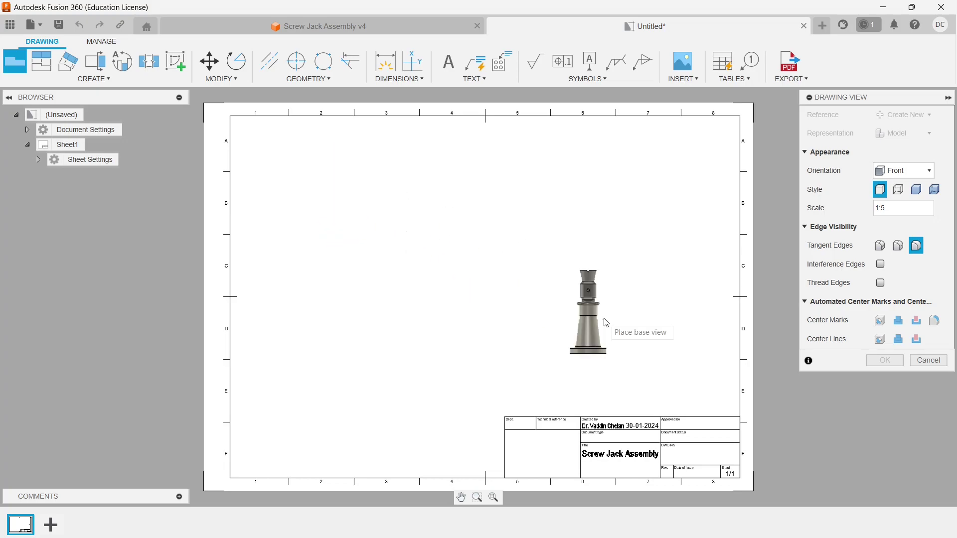
Step: Place a base view in the sheet's upper left area with RIGHT orientation, 1:4 scale and visible and hidden edges style
{"action": "left_click", "coordinate": [902, 176]}
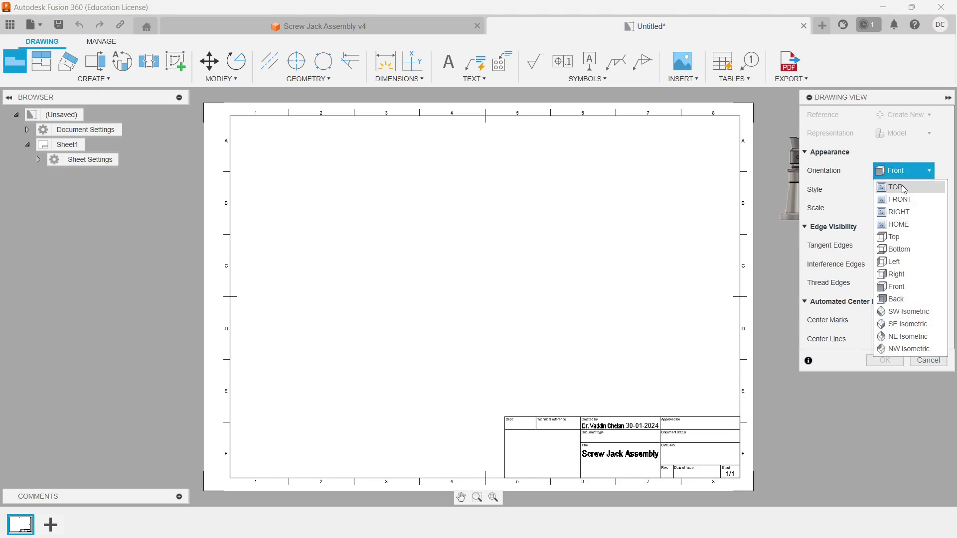
{"action": "left_click", "coordinate": [902, 213]}
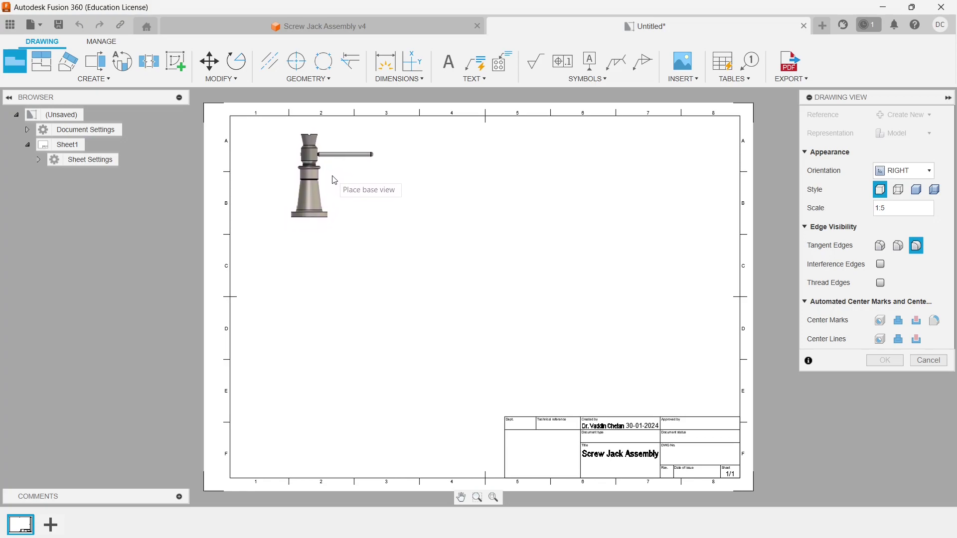
{"action": "left_click", "coordinate": [892, 210]}
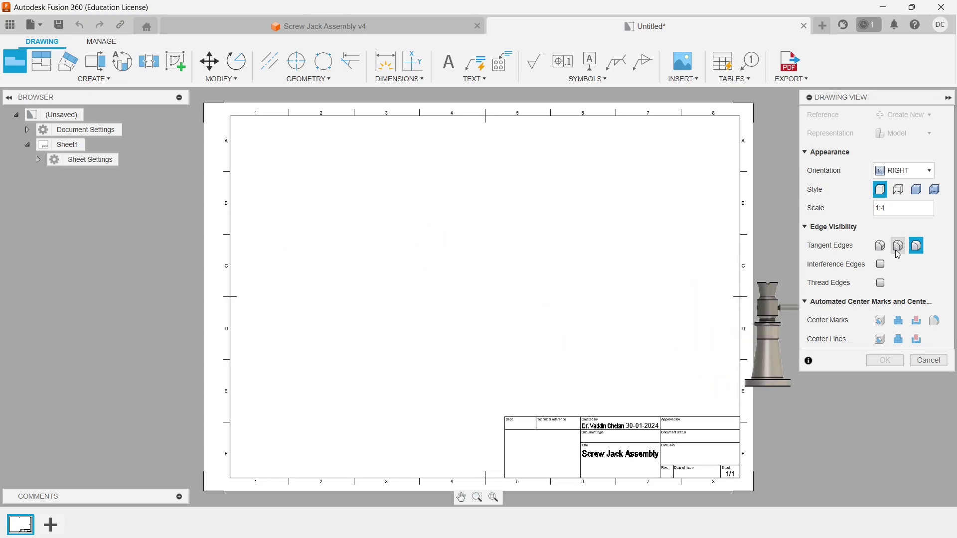
{"action": "left_click", "coordinate": [899, 191]}
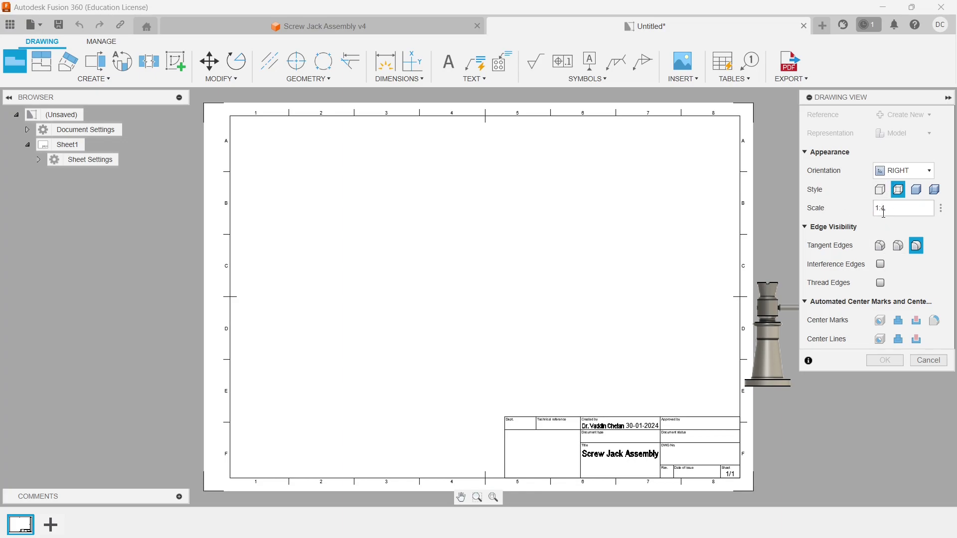
{"action": "left_click", "coordinate": [319, 194]}
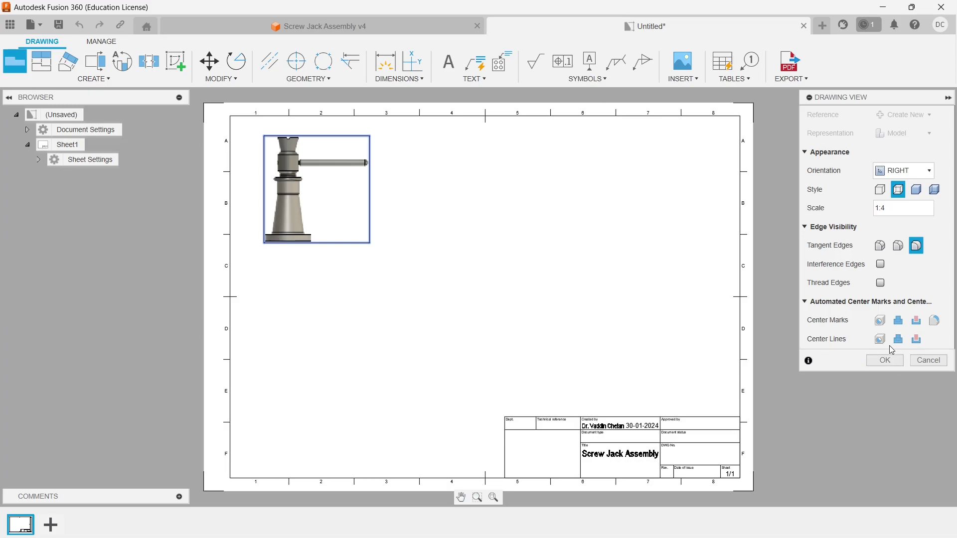
{"action": "left_click", "coordinate": [886, 361]}
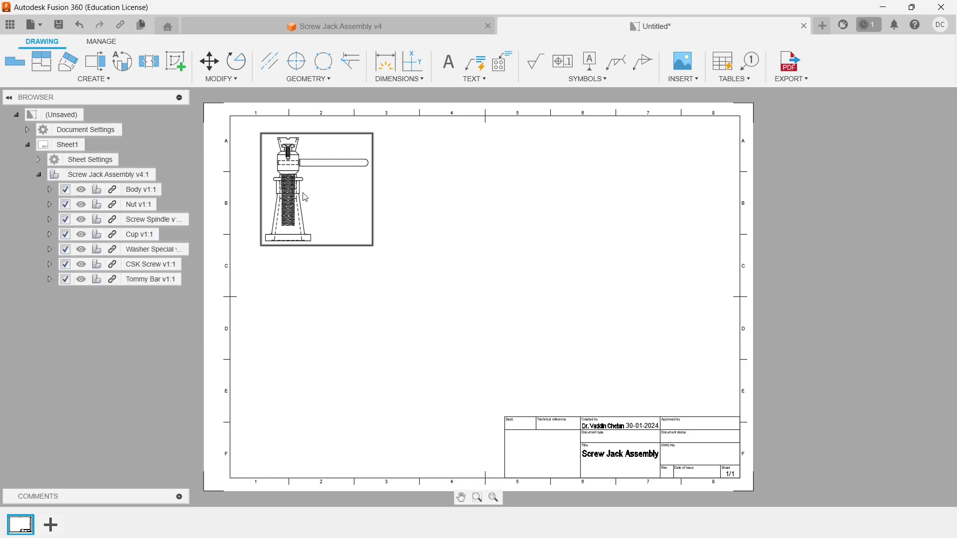
{"action": "scroll", "coordinate": [305, 198], "scroll_direction": "up", "scroll_amount": 5}
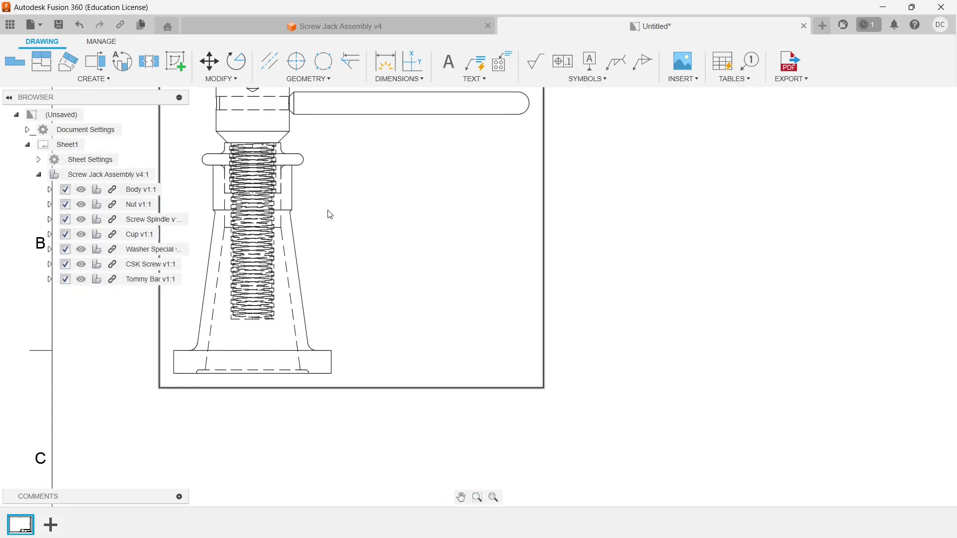
{"action": "scroll", "coordinate": [332, 215], "scroll_direction": "down", "scroll_amount": 5}
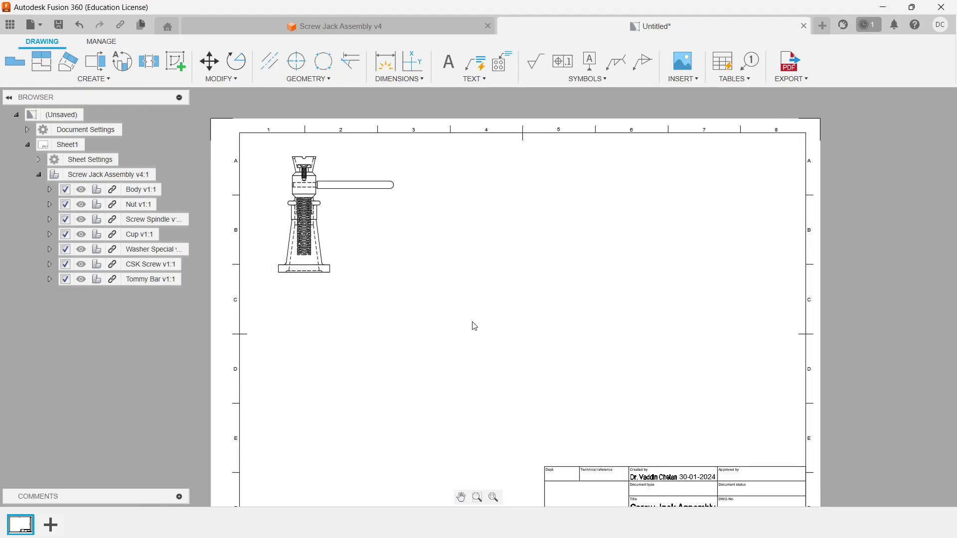
{"action": "middle_click_drag", "start_coordinate": [495, 345], "coordinate": [540, 332]}
{"action": "scroll", "coordinate": [503, 342], "scroll_direction": "down", "scroll_amount": 1}
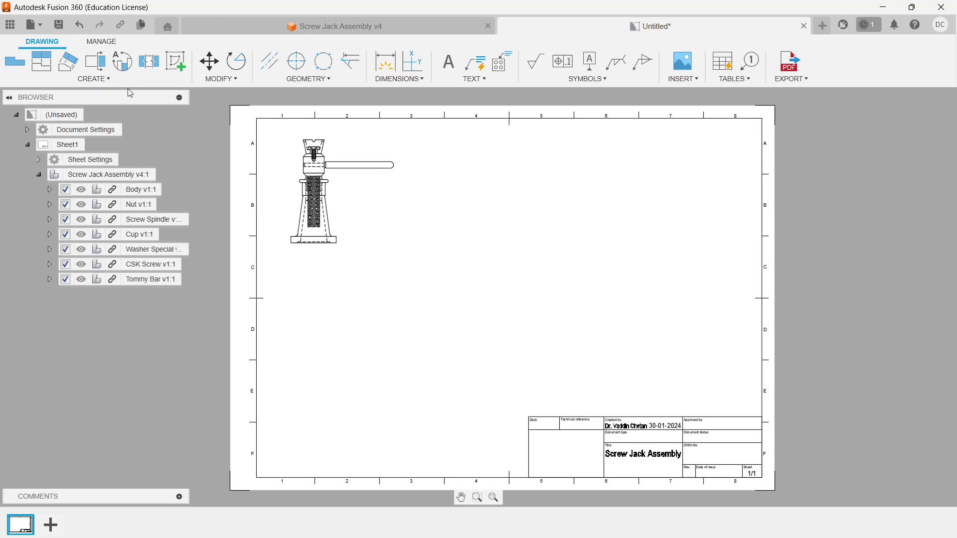
{"action": "left_click", "coordinate": [39, 61]}
{"action": "left_click", "coordinate": [15, 62]}
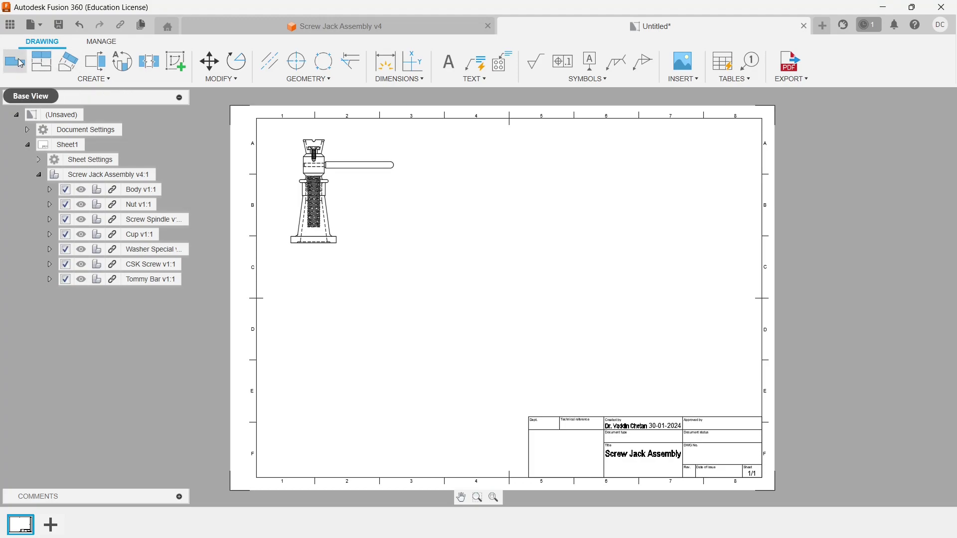
{"action": "left_click", "coordinate": [45, 65]}
{"action": "left_click", "coordinate": [93, 65]}
{"action": "key", "text": "Escape"}
Step: Project two views from the base view: a plan view below it and a side view to its right
{"action": "left_click", "coordinate": [42, 63]}
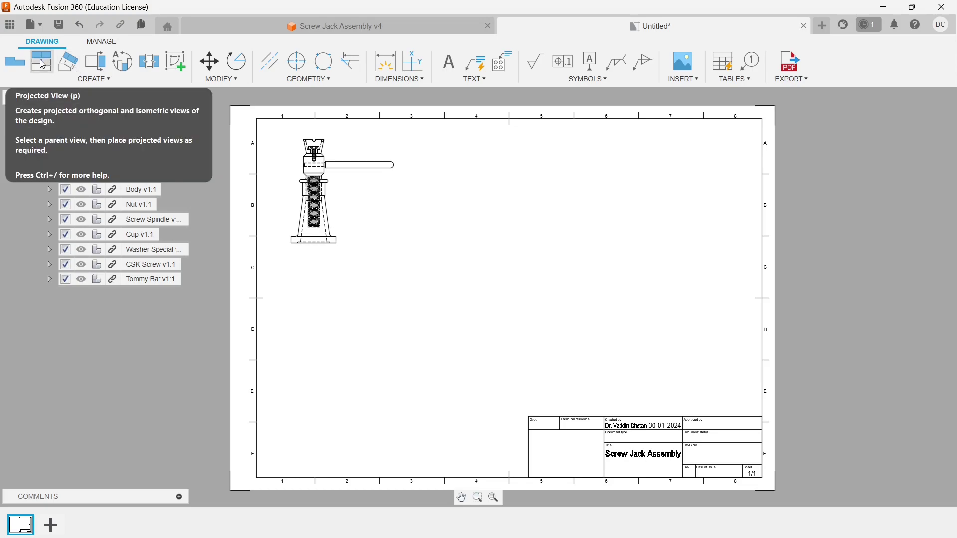
{"action": "left_click", "coordinate": [42, 63]}
{"action": "left_click", "coordinate": [315, 209]}
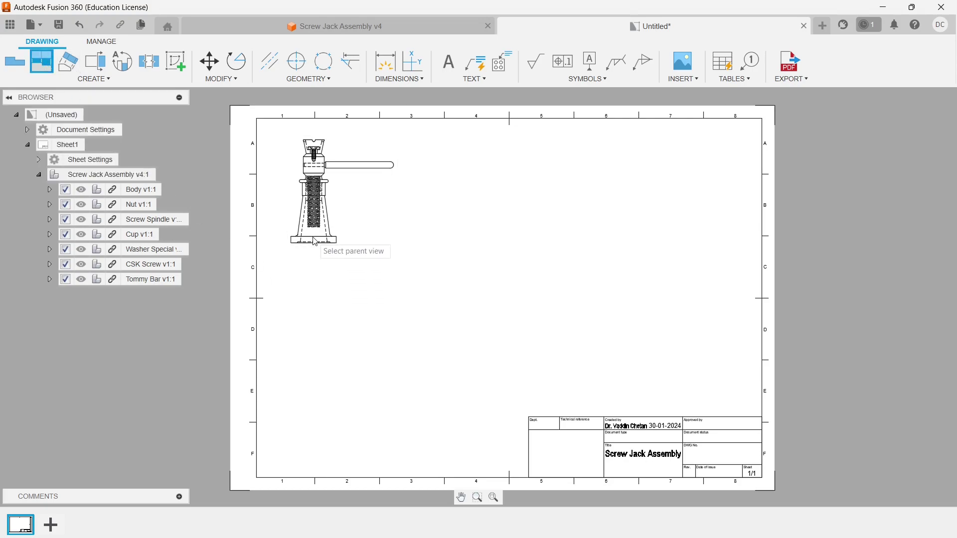
{"action": "left_click", "coordinate": [320, 310]}
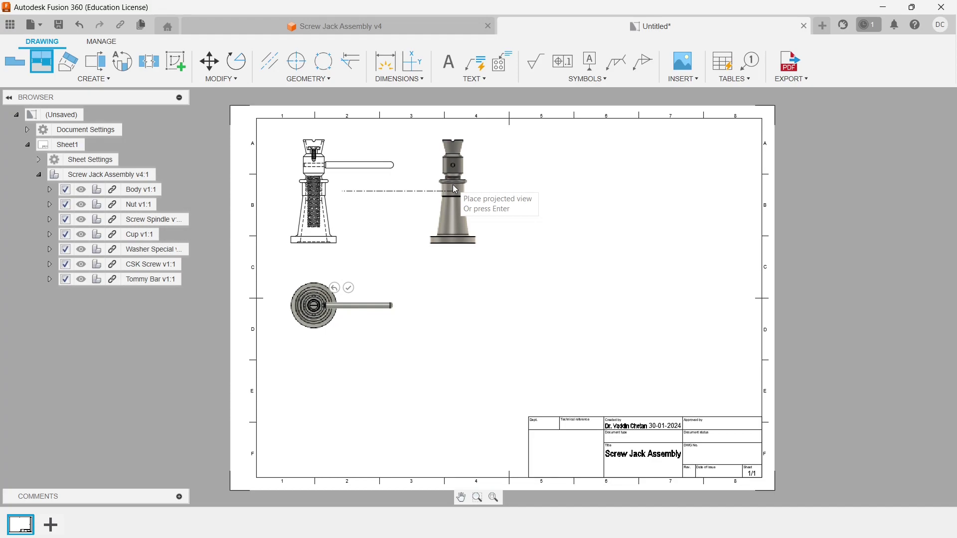
{"action": "left_click", "coordinate": [456, 190]}
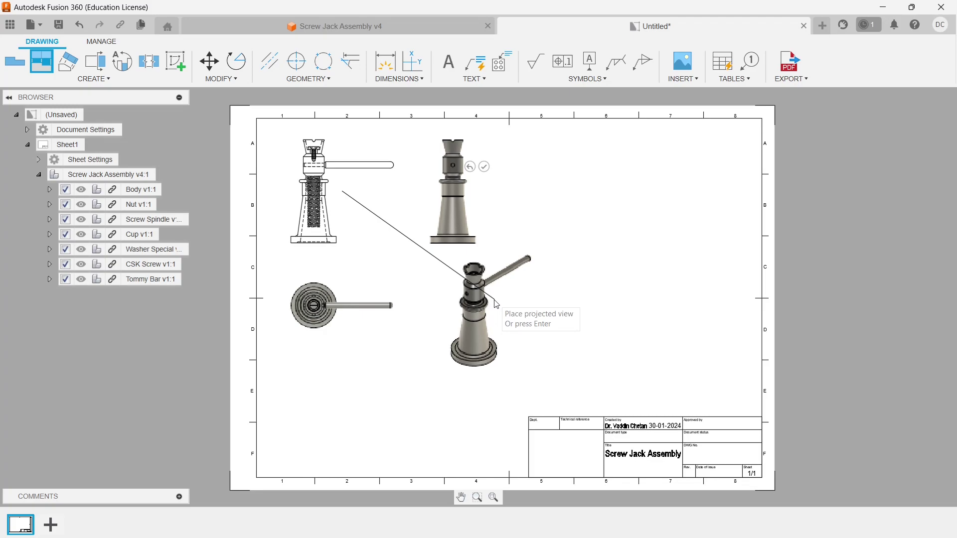
{"action": "key", "text": "Return"}
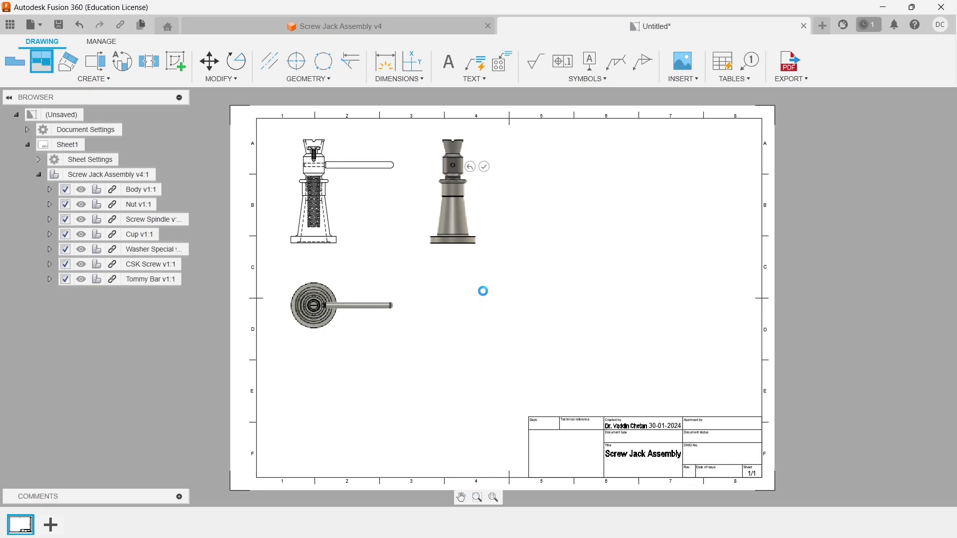
Step: Move the projected plan view further down the sheet, level with zone E and still aligned under the base view
{"action": "scroll", "coordinate": [354, 234], "scroll_direction": "up", "scroll_amount": 3}
{"action": "scroll", "coordinate": [456, 295], "scroll_direction": "down", "scroll_amount": 2}
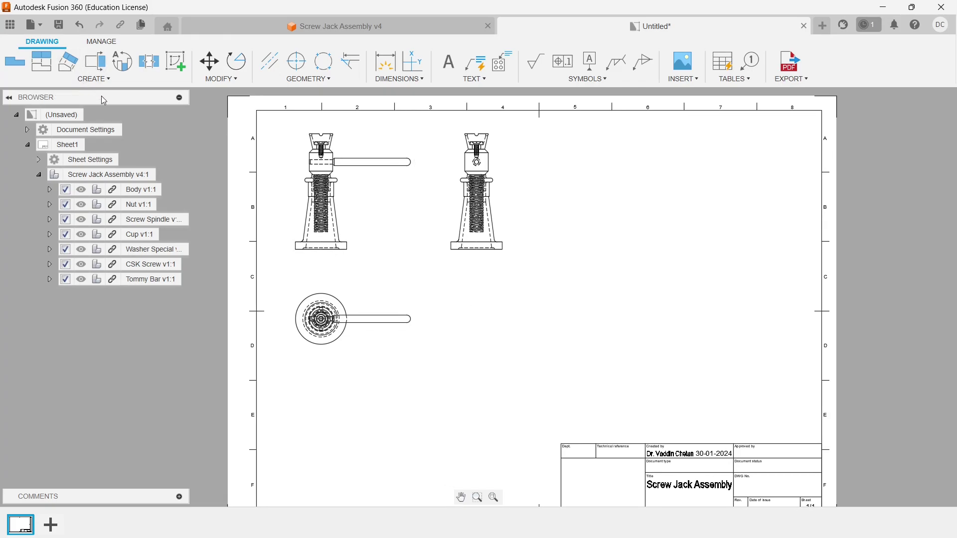
{"action": "scroll", "coordinate": [479, 349], "scroll_direction": "down", "scroll_amount": 1}
{"action": "middle_click_drag", "start_coordinate": [481, 348], "coordinate": [446, 297]}
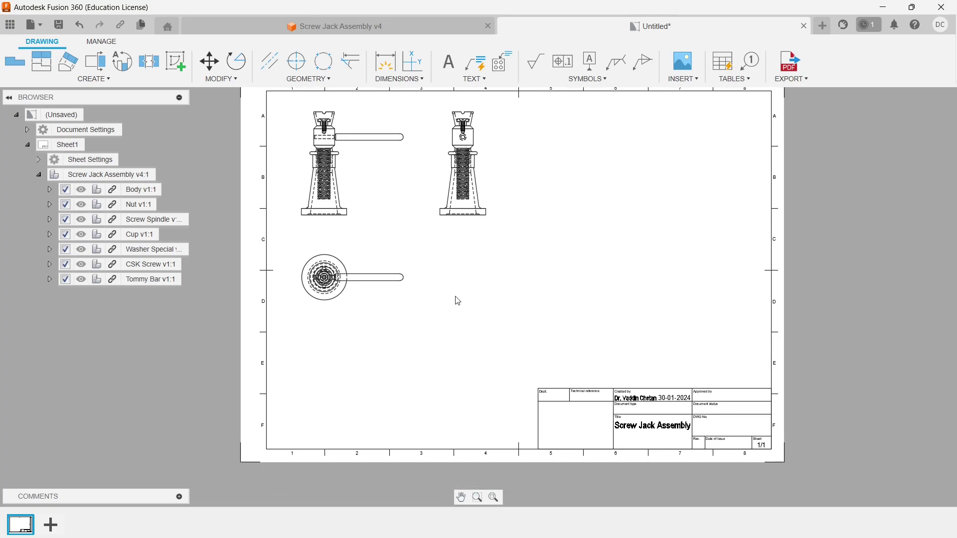
{"action": "left_click_drag", "start_coordinate": [351, 309], "coordinate": [352, 378]}
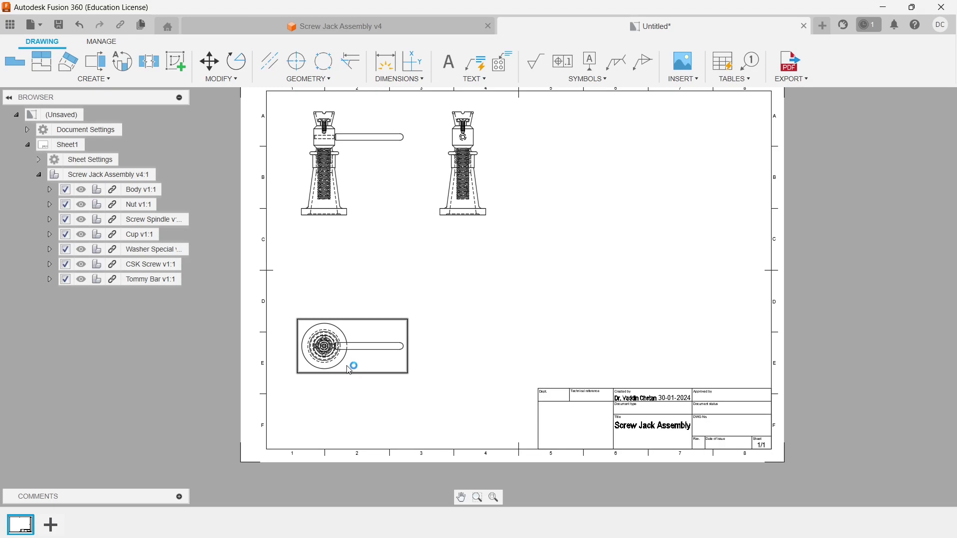
Step: Start a section view from the plan view, with a horizontal section line A-A through the jack's centre and along the tommy bar
{"action": "left_click", "coordinate": [42, 63]}
{"action": "left_click", "coordinate": [95, 61]}
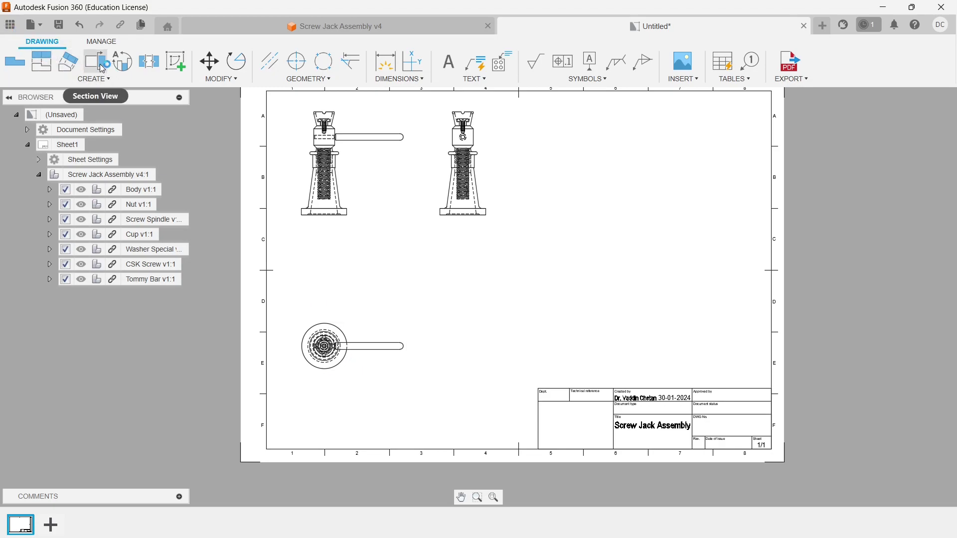
{"action": "left_click", "coordinate": [341, 375]}
{"action": "scroll", "coordinate": [328, 364], "scroll_direction": "up", "scroll_amount": 5}
{"action": "scroll", "coordinate": [325, 363], "scroll_direction": "up", "scroll_amount": 4}
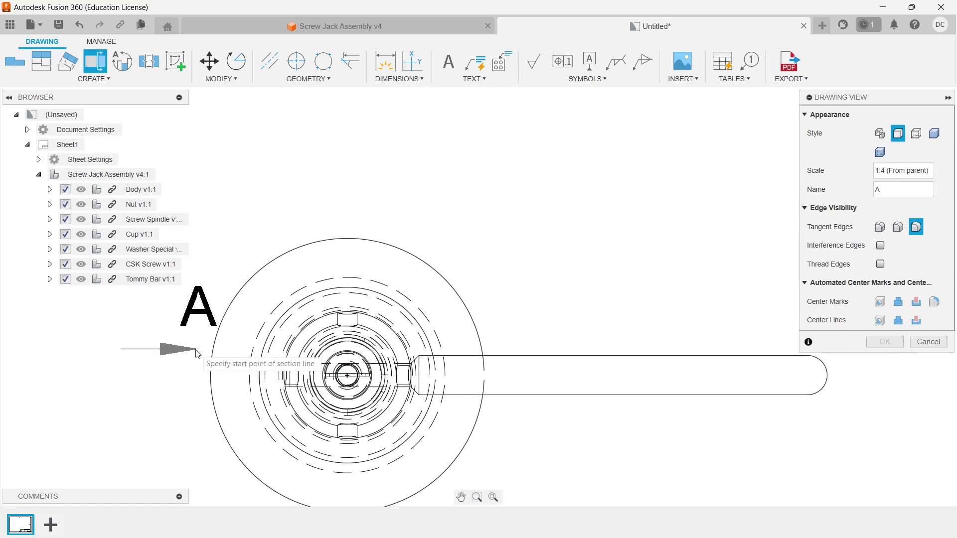
{"action": "scroll", "coordinate": [364, 406], "scroll_direction": "up", "scroll_amount": 3}
{"action": "scroll", "coordinate": [428, 399], "scroll_direction": "down", "scroll_amount": 3}
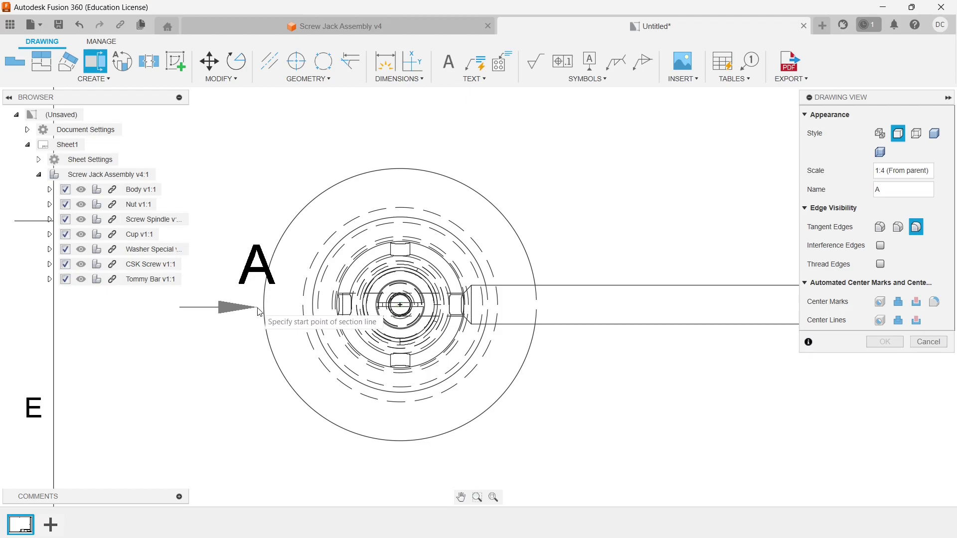
{"action": "scroll", "coordinate": [251, 300], "scroll_direction": "up", "scroll_amount": 1}
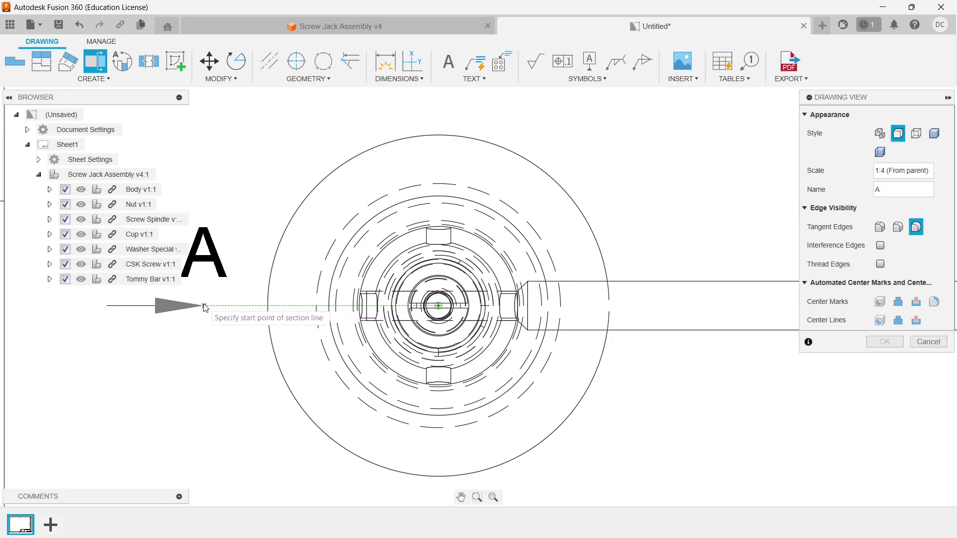
{"action": "left_click", "coordinate": [204, 308]}
{"action": "scroll", "coordinate": [558, 394], "scroll_direction": "down", "scroll_amount": 2}
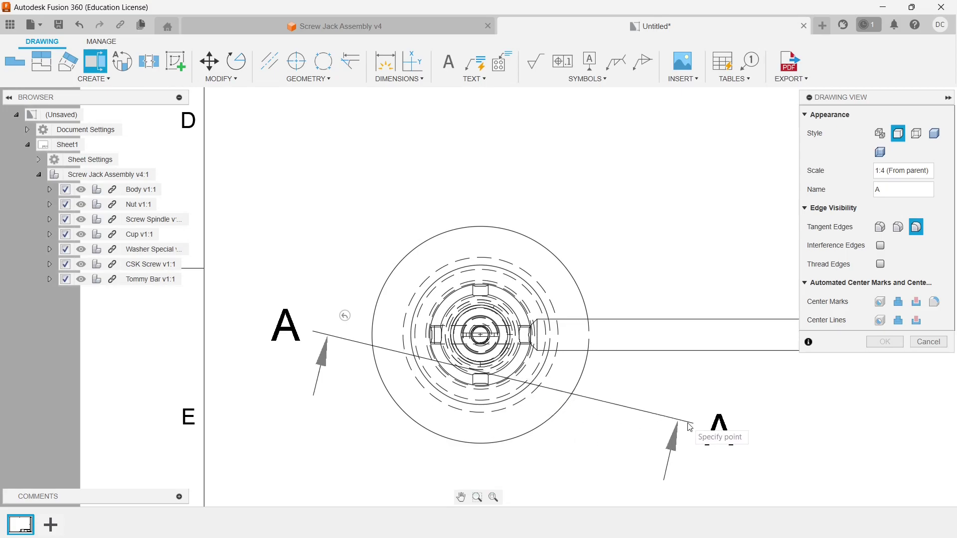
{"action": "scroll", "coordinate": [691, 428], "scroll_direction": "down", "scroll_amount": 3}
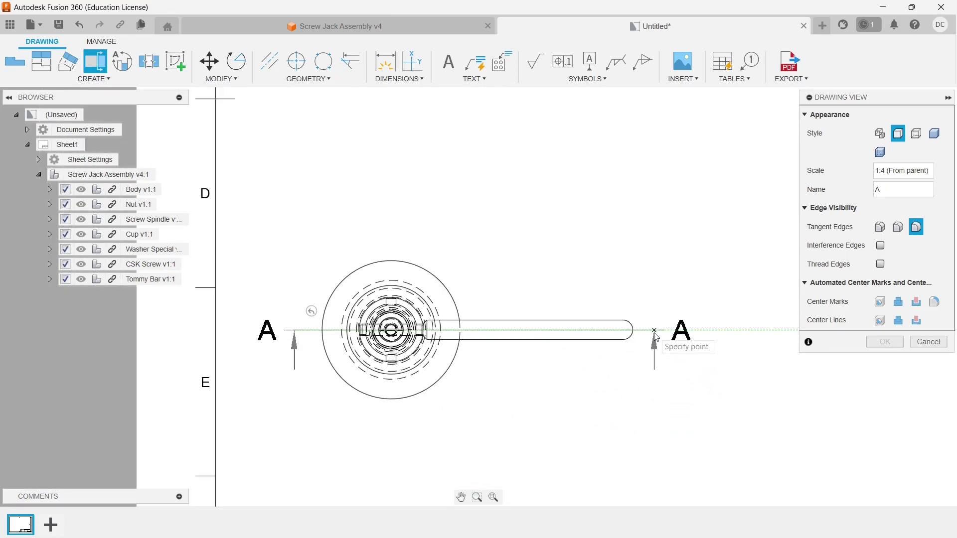
{"action": "left_click", "coordinate": [656, 333]}
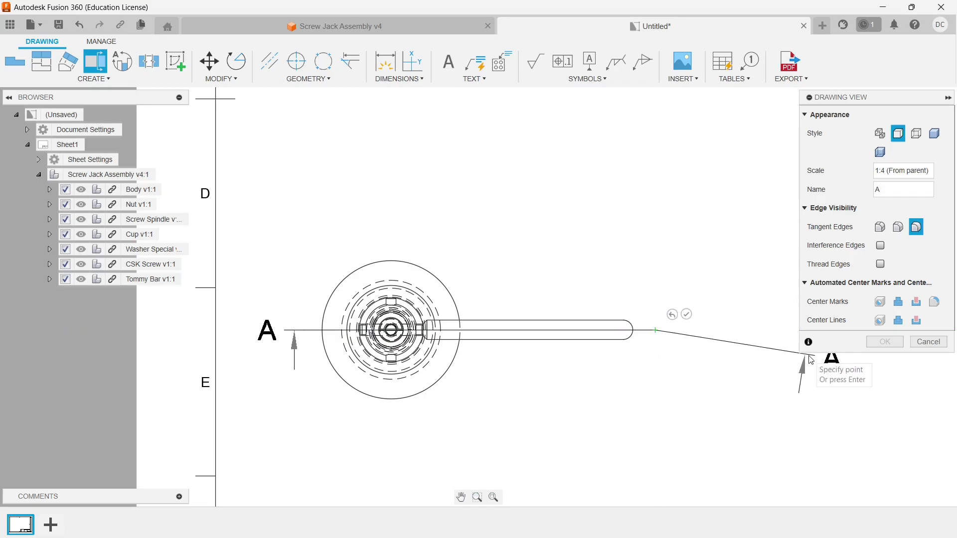
{"action": "left_click", "coordinate": [687, 315]}
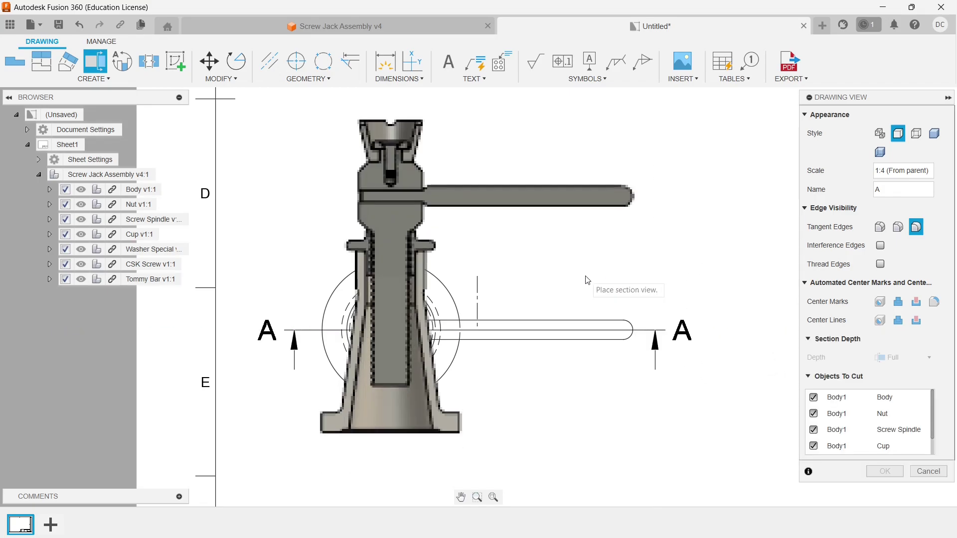
Step: Place section view A directly above the plan view, aligned with it, at the parent's 1:4 scale with full depth
{"action": "scroll", "coordinate": [553, 408], "scroll_direction": "down", "scroll_amount": 4}
{"action": "scroll", "coordinate": [543, 298], "scroll_direction": "down", "scroll_amount": 2}
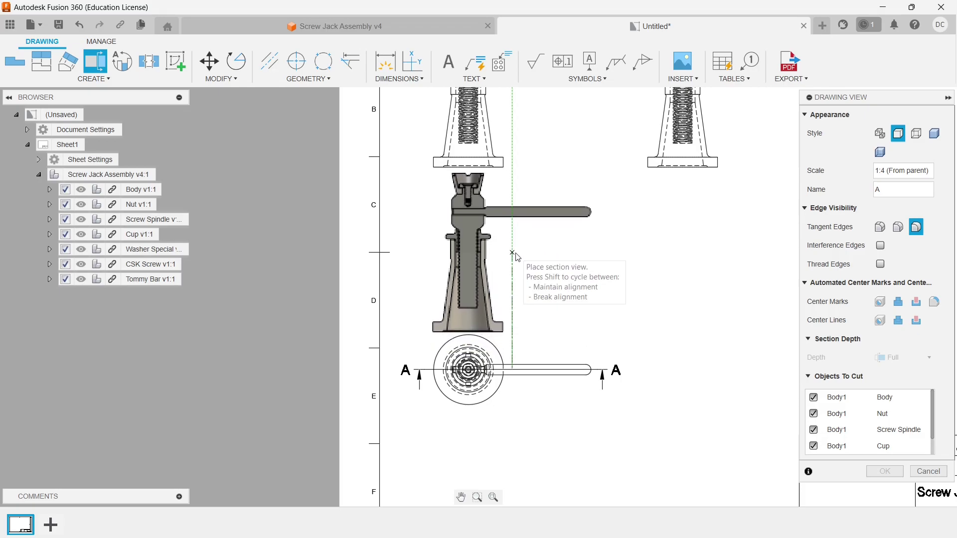
{"action": "left_click", "coordinate": [513, 252]}
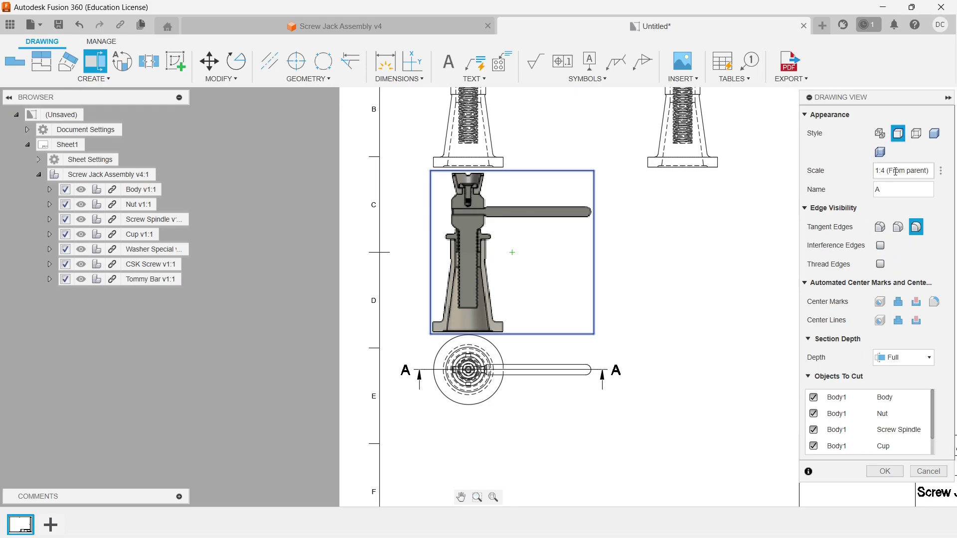
{"action": "left_click", "coordinate": [884, 471]}
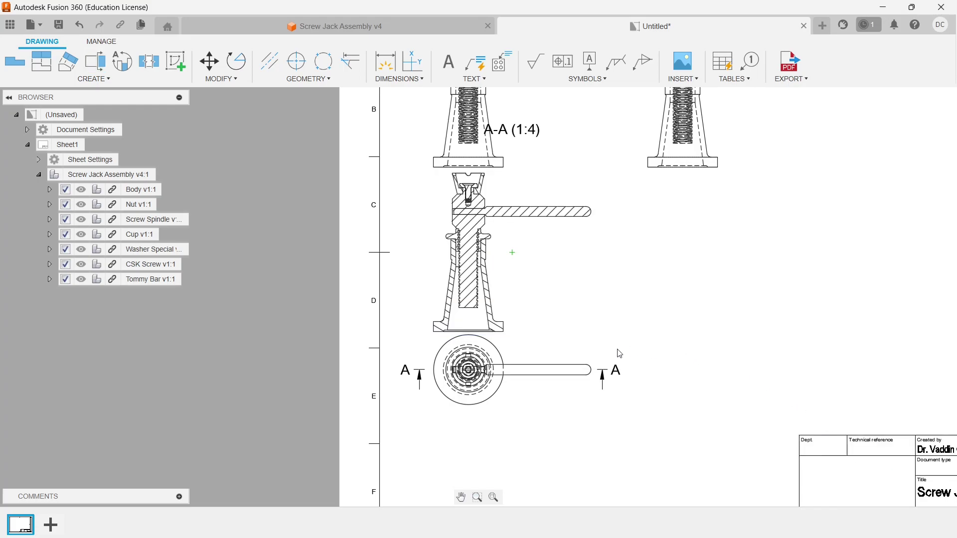
Step: Move the plan view further down the sheet and shift the section view down, clear of the original base view
{"action": "scroll", "coordinate": [619, 374], "scroll_direction": "down", "scroll_amount": 1}
{"action": "scroll", "coordinate": [620, 374], "scroll_direction": "down", "scroll_amount": 3}
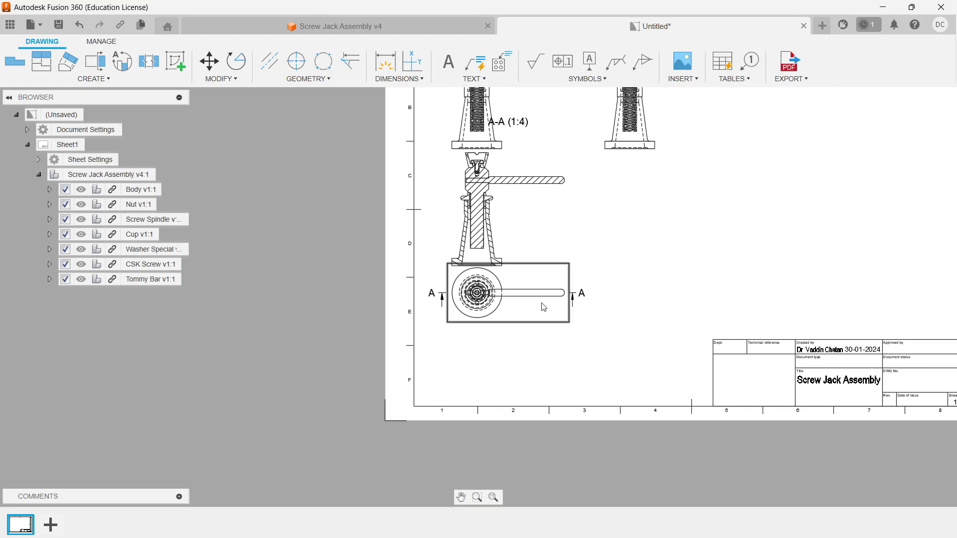
{"action": "left_click_drag", "start_coordinate": [528, 327], "coordinate": [529, 373]}
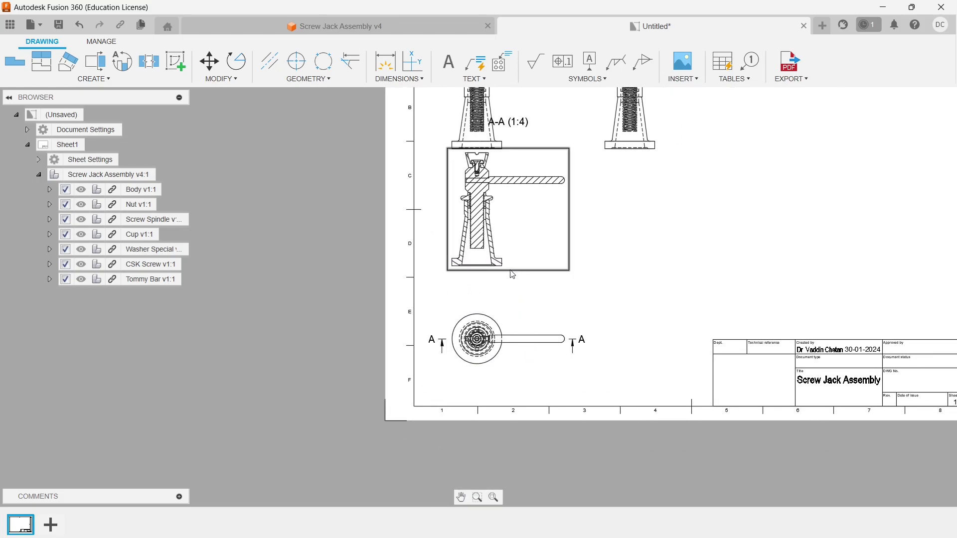
{"action": "left_click_drag", "start_coordinate": [511, 278], "coordinate": [517, 307]}
Step: Move the A-A (1:4) label down to sit just above the section view, and fit the whole sheet in view
{"action": "mouse_move", "coordinate": [617, 267]}
{"action": "middle_mouse_down"}
{"action": "mouse_move", "coordinate": [592, 321]}
{"action": "mouse_move", "coordinate": [563, 332]}
{"action": "middle_mouse_up"}
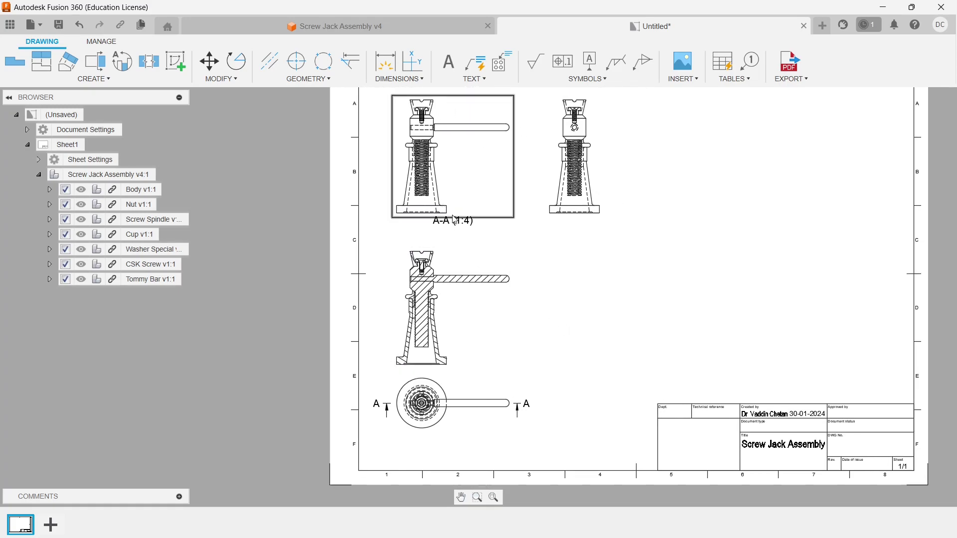
{"action": "left_click_drag", "start_coordinate": [463, 226], "coordinate": [460, 250]}
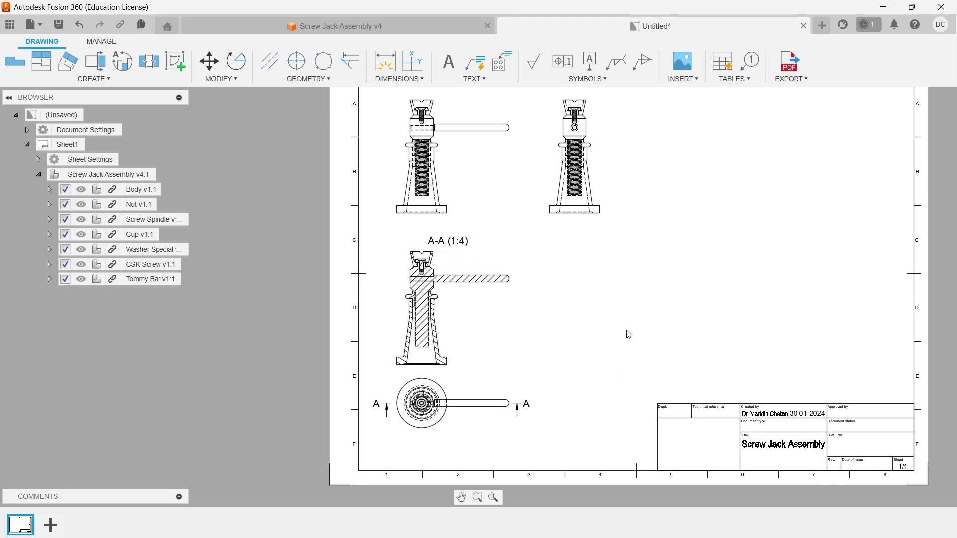
{"action": "key", "text": "F6"}
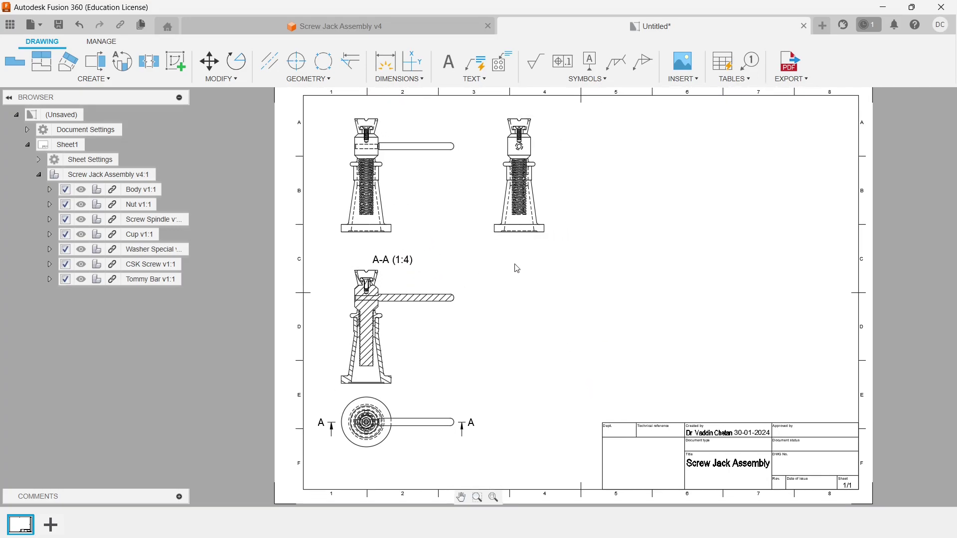
Step: Start a new base view of the assembly with NE Isometric orientation
{"action": "middle_click_drag", "start_coordinate": [588, 374], "coordinate": [547, 357]}
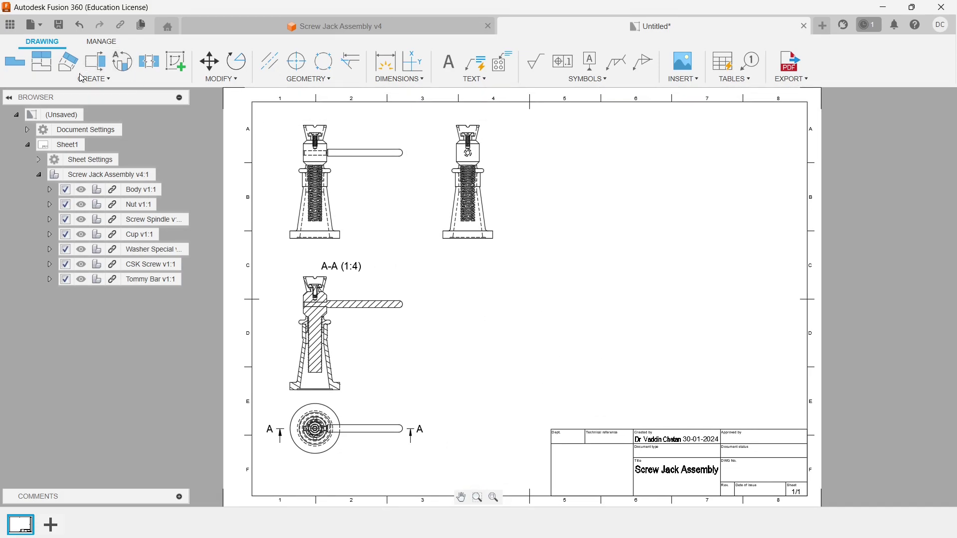
{"action": "left_click", "coordinate": [23, 70]}
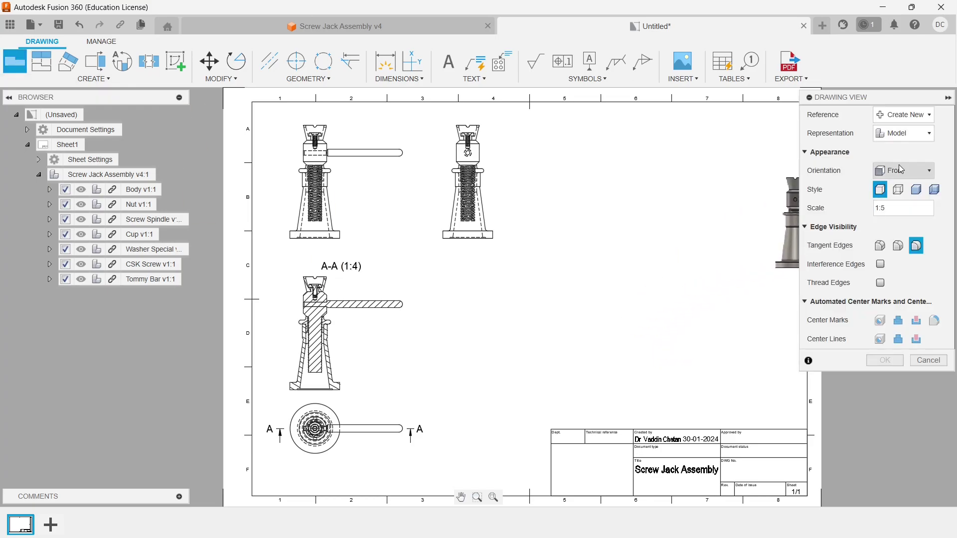
{"action": "left_click", "coordinate": [897, 175]}
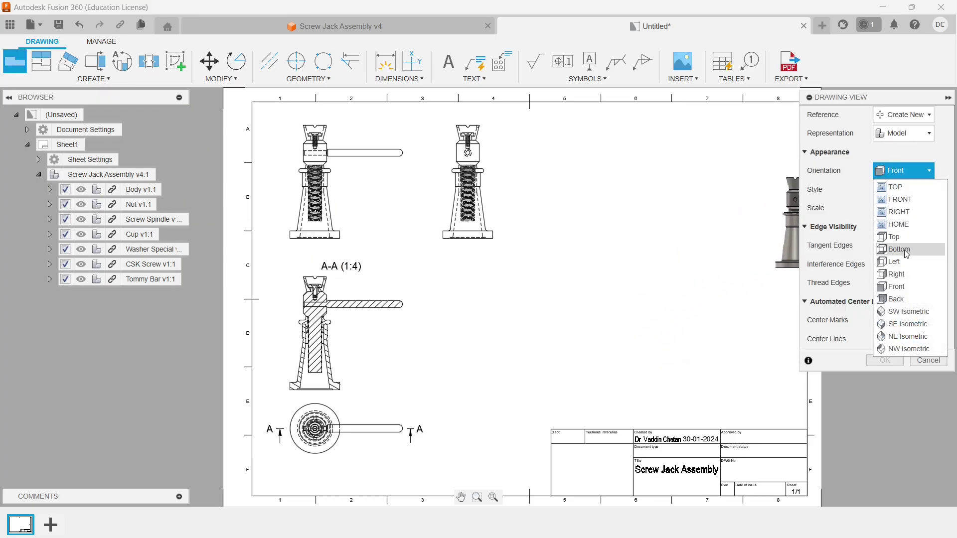
{"action": "left_click", "coordinate": [904, 336]}
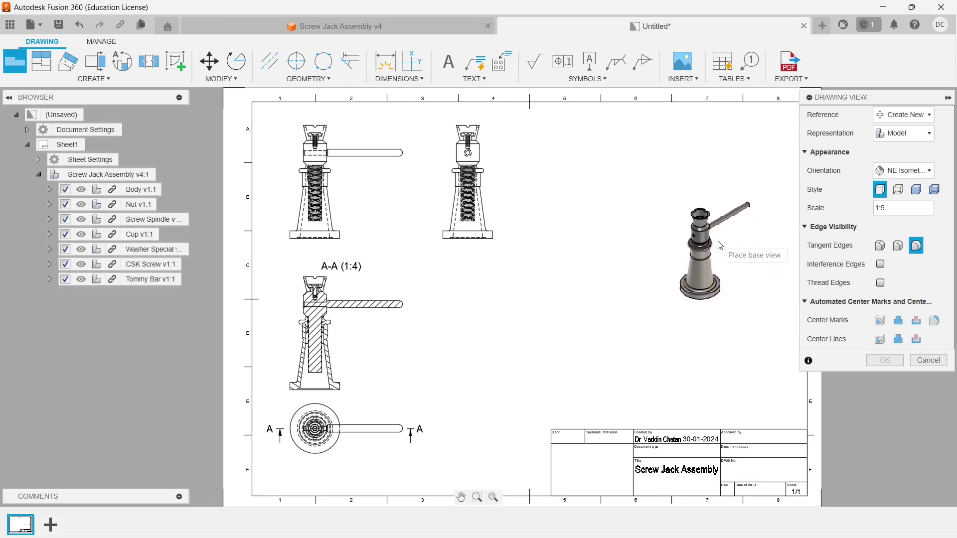
Step: Try other isometric orientations such as NW Isometric for the new base view, and return it to NE Isometric
{"action": "left_click", "coordinate": [903, 170]}
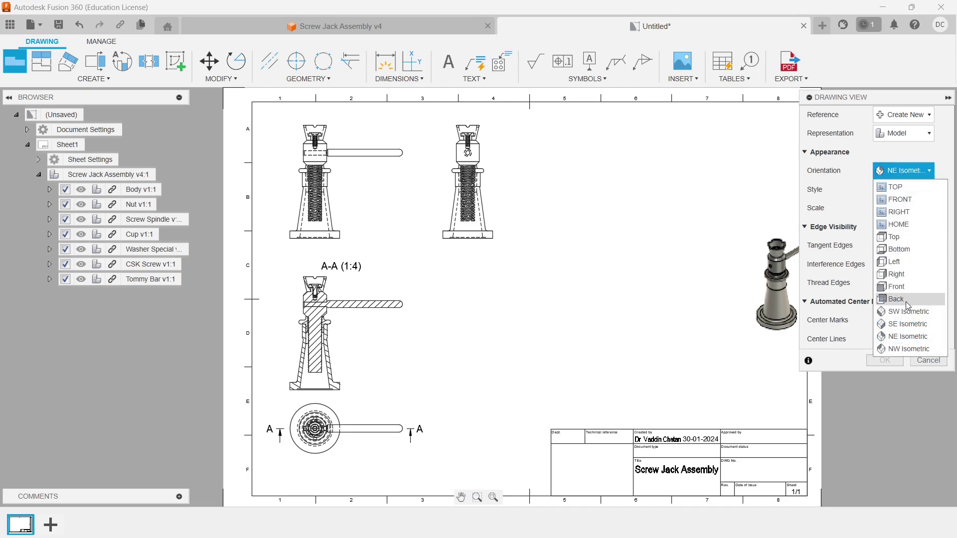
{"action": "left_click", "coordinate": [903, 349]}
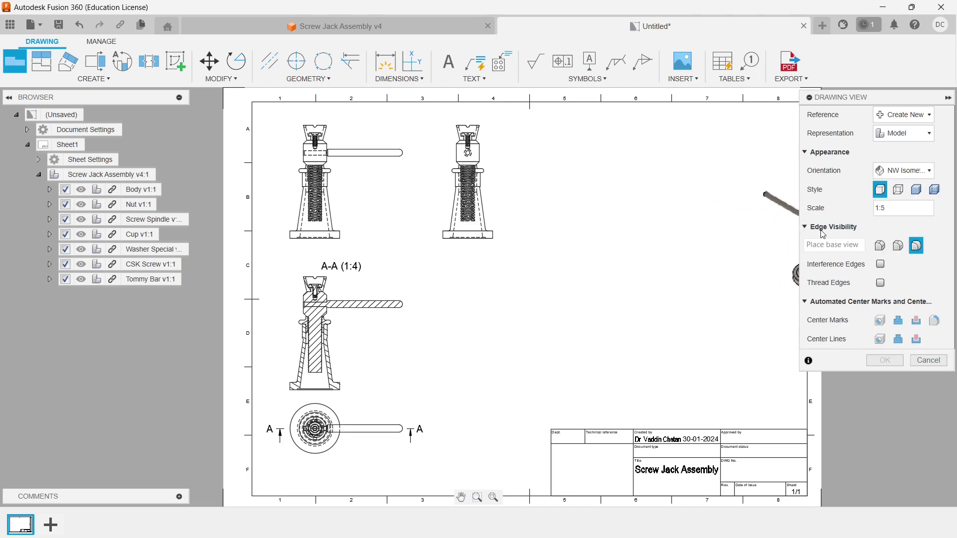
{"action": "left_click", "coordinate": [879, 176]}
{"action": "left_click", "coordinate": [900, 311]}
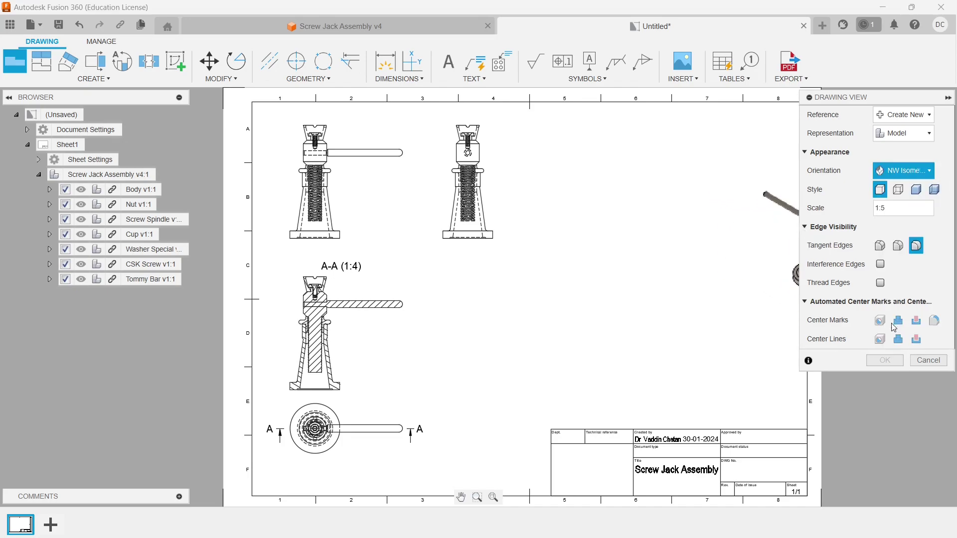
{"action": "left_click", "coordinate": [905, 171]}
{"action": "left_click", "coordinate": [900, 337]}
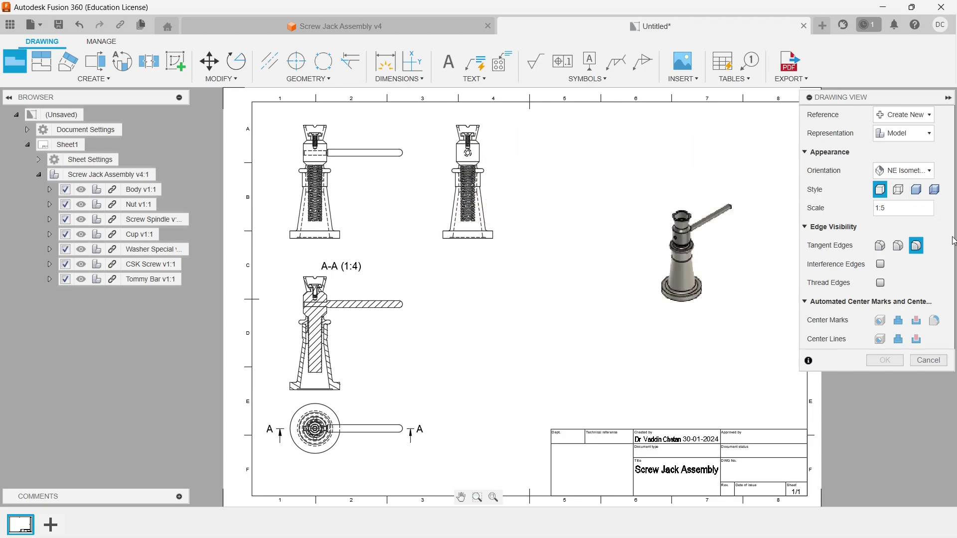
Step: Place the isometric view in the sheet's upper right area with shaded style and 1:4 scale, and nudge it slightly upward
{"action": "left_click", "coordinate": [921, 194]}
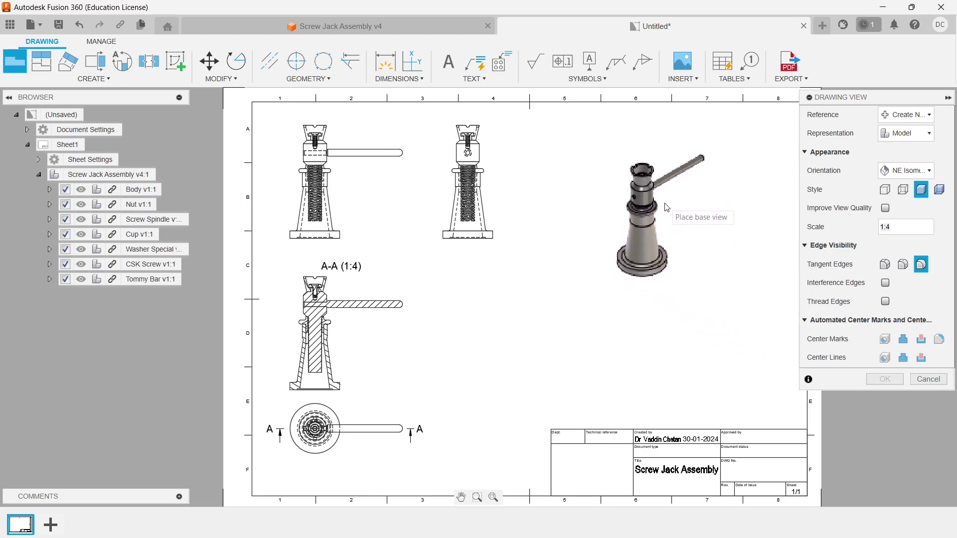
{"action": "left_click", "coordinate": [667, 207]}
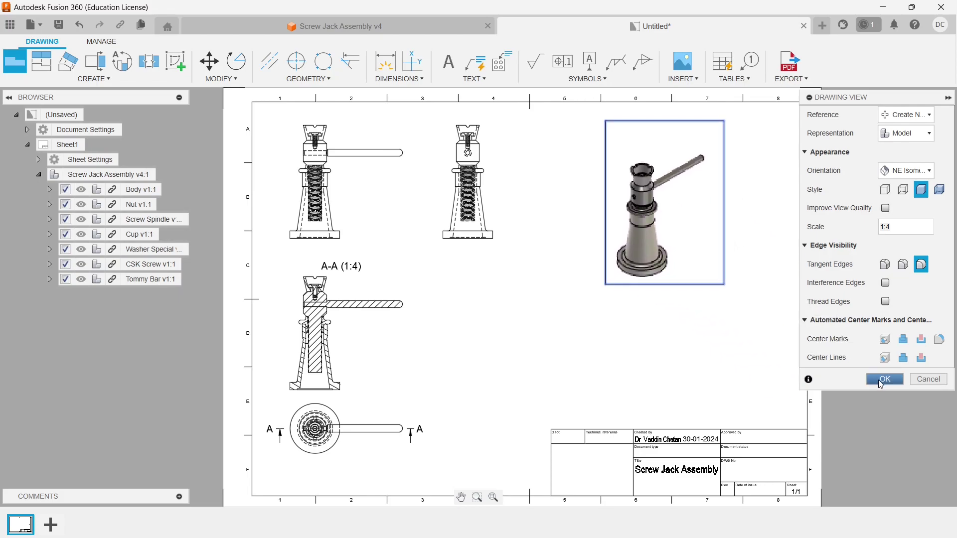
{"action": "left_click", "coordinate": [884, 379]}
{"action": "scroll", "coordinate": [710, 246], "scroll_direction": "up", "scroll_amount": 2}
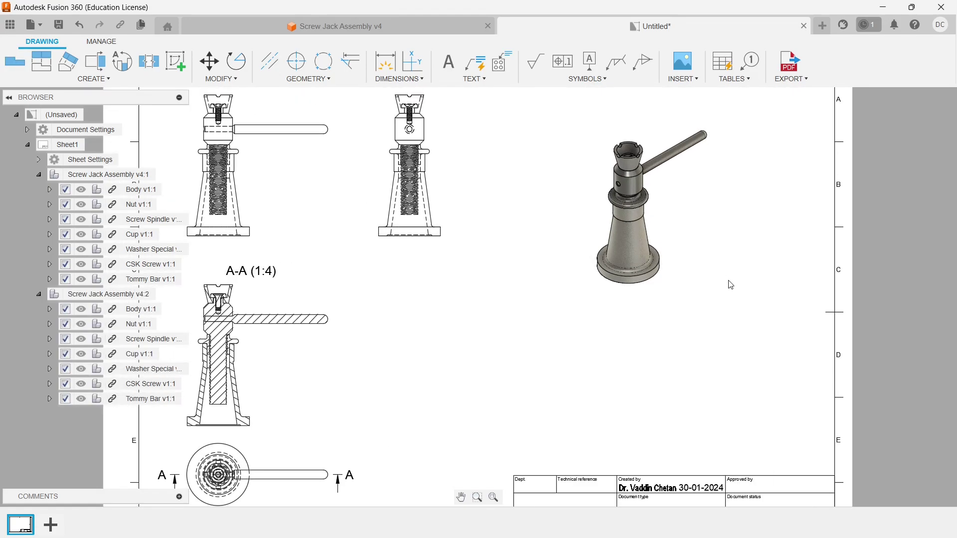
{"action": "scroll", "coordinate": [847, 311], "scroll_direction": "down", "scroll_amount": 3}
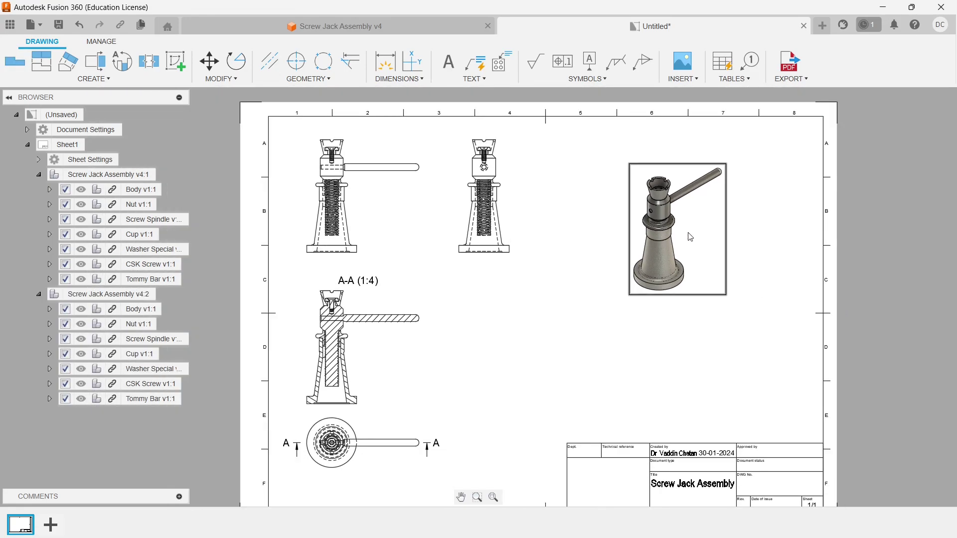
{"action": "left_click_drag", "start_coordinate": [721, 305], "coordinate": [727, 289]}
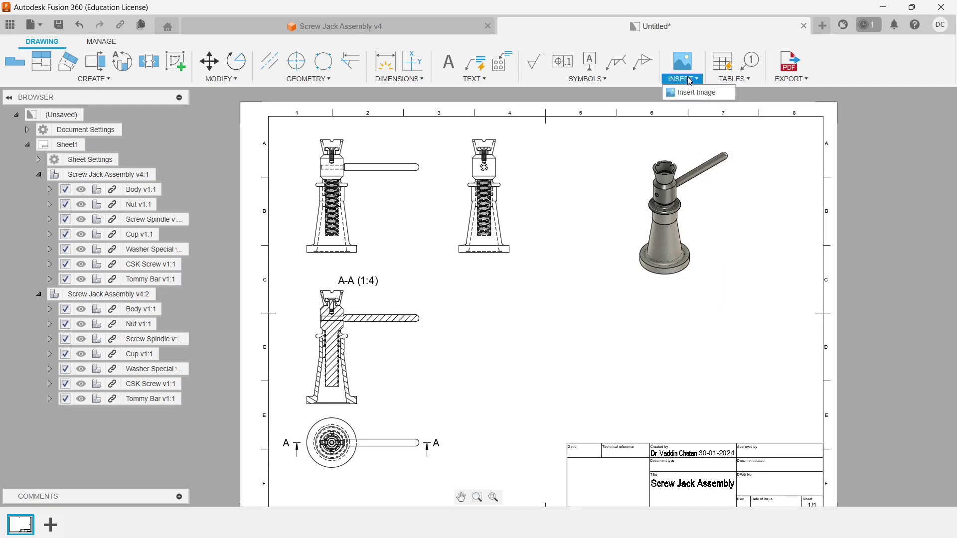
Step: Insert a first-level parts list for the isometric view, placed between that view and the title block along the sheet's right border
{"action": "left_click", "coordinate": [733, 79]}
{"action": "left_click", "coordinate": [742, 119]}
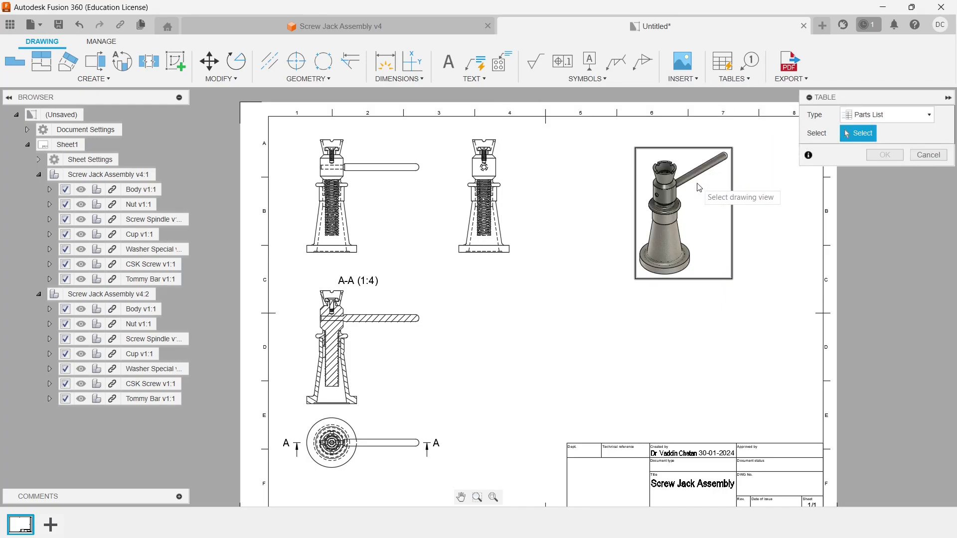
{"action": "left_click", "coordinate": [683, 212]}
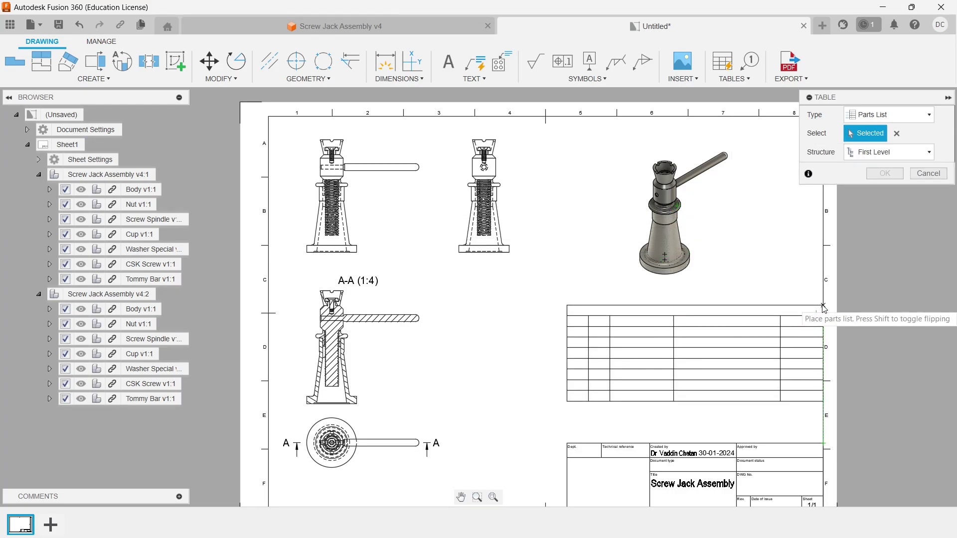
{"action": "left_click", "coordinate": [819, 328]}
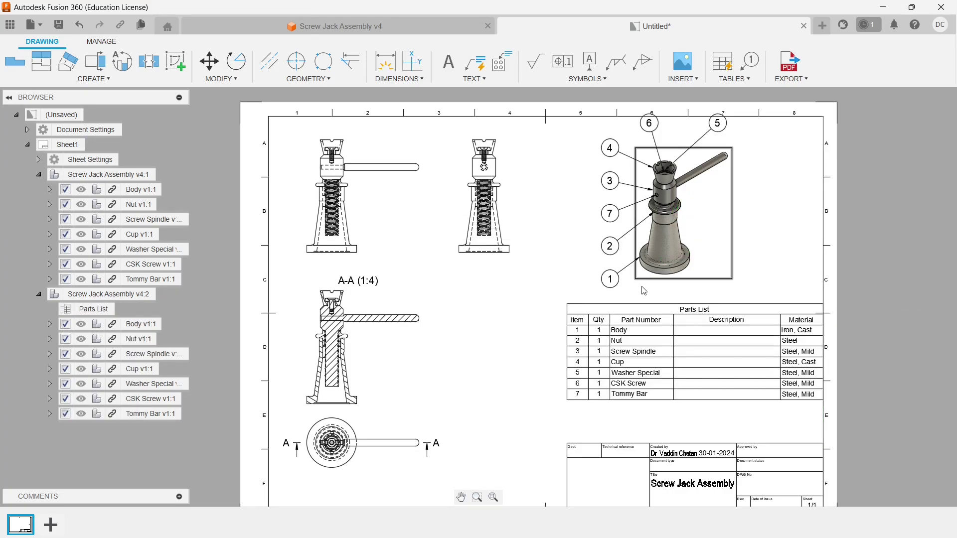
Step: Move the parts list down to rest on the title block, and lower the isometric view with its balloons toward the table
{"action": "left_click", "coordinate": [667, 309]}
{"action": "left_click_drag", "start_coordinate": [666, 309], "coordinate": [668, 350]}
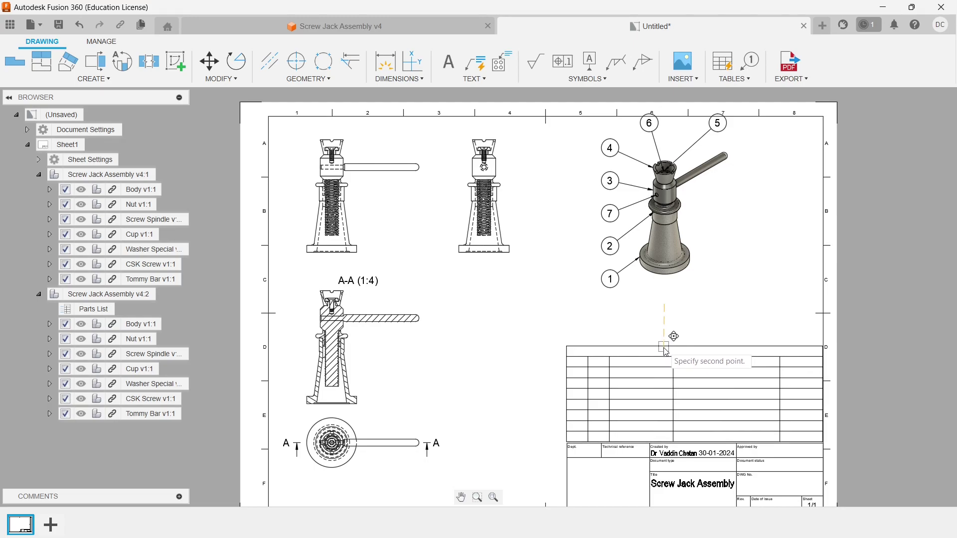
{"action": "left_click", "coordinate": [667, 352]}
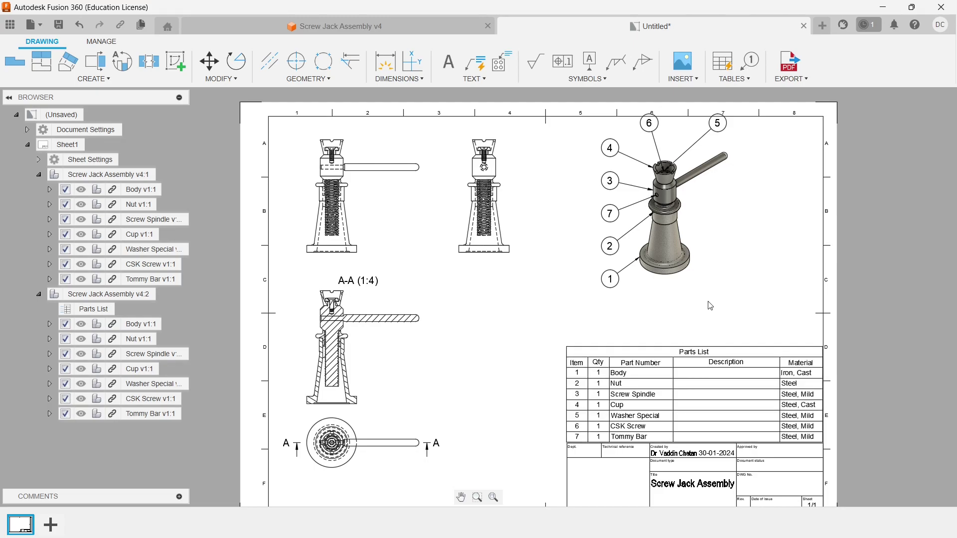
{"action": "left_click", "coordinate": [732, 286]}
{"action": "left_click", "coordinate": [740, 321]}
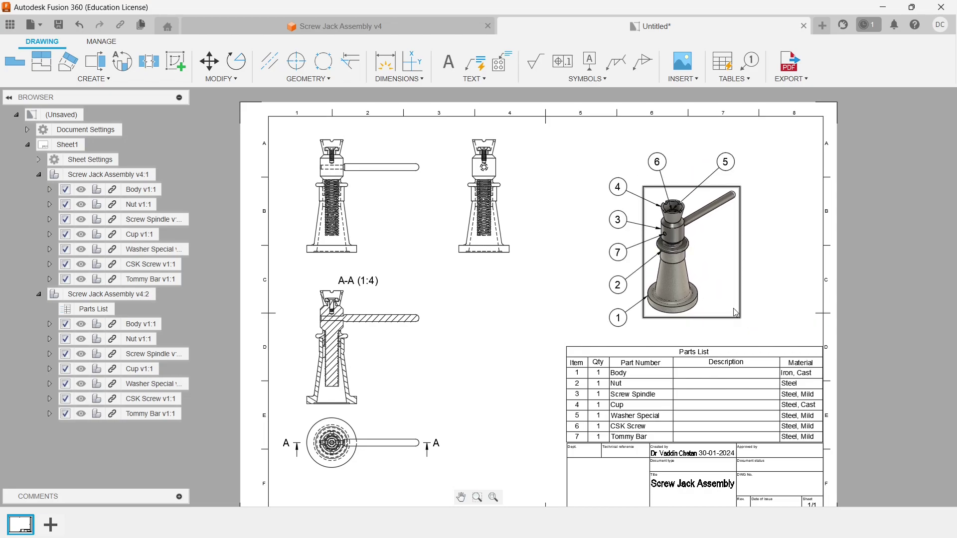
Step: Add the text label "FRONT VIEW" above the upper-left front view in Arial at 3.5 mm height
{"action": "scroll", "coordinate": [548, 242], "scroll_direction": "down", "scroll_amount": 1}
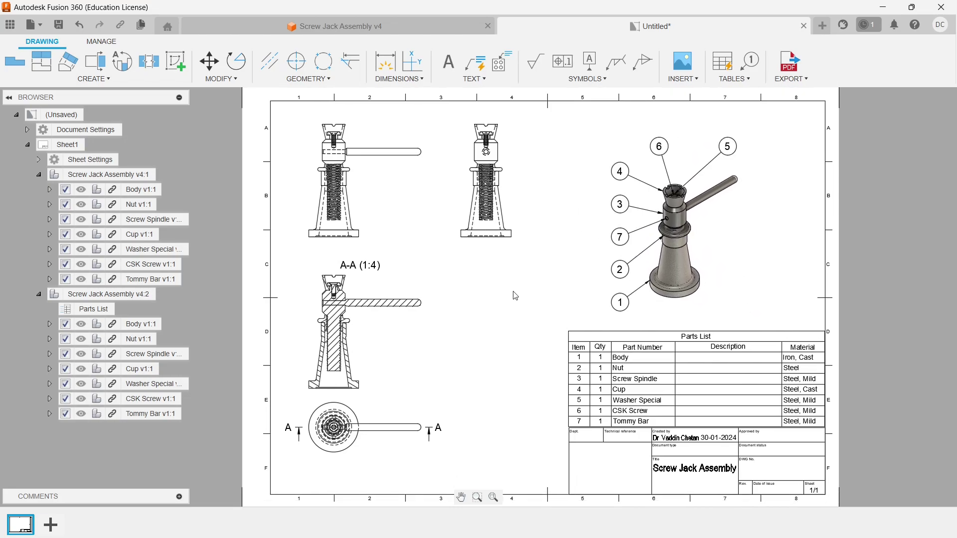
{"action": "scroll", "coordinate": [513, 298], "scroll_direction": "down", "scroll_amount": 1}
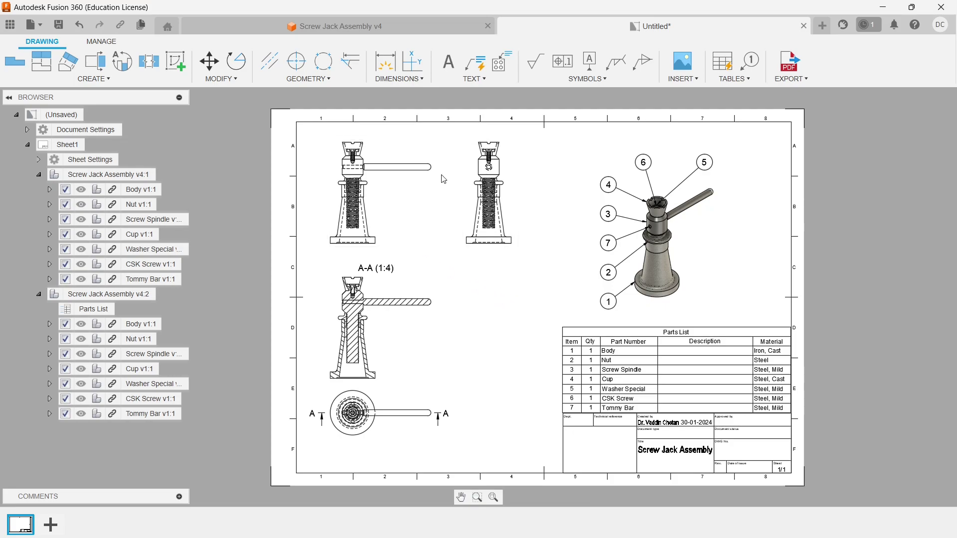
{"action": "right_click", "coordinate": [481, 194]}
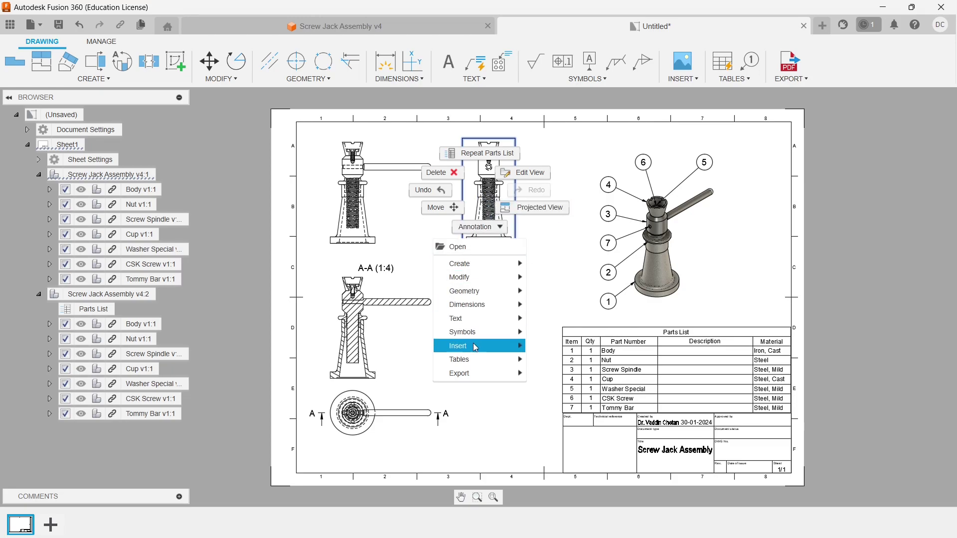
{"action": "left_click", "coordinate": [546, 314]}
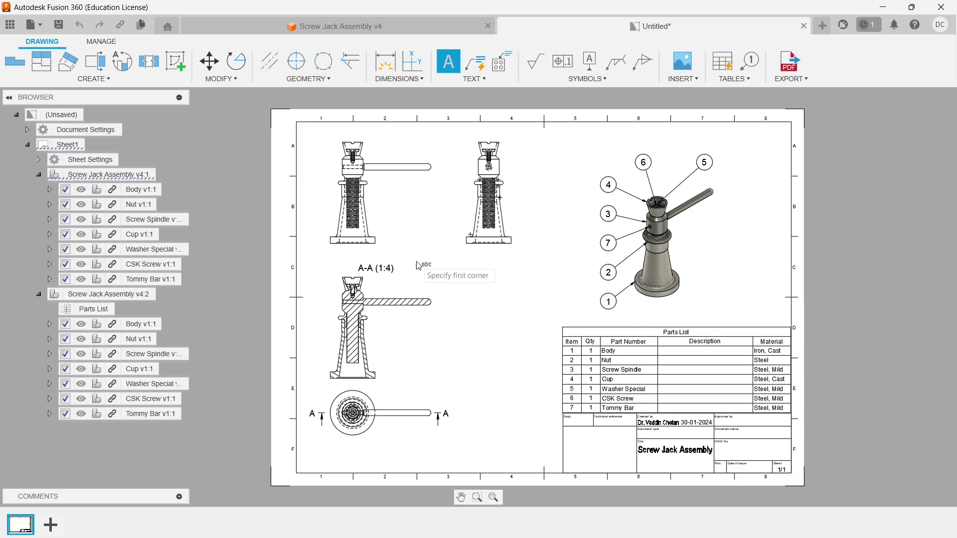
{"action": "left_click", "coordinate": [336, 130]}
{"action": "left_click", "coordinate": [387, 144]}
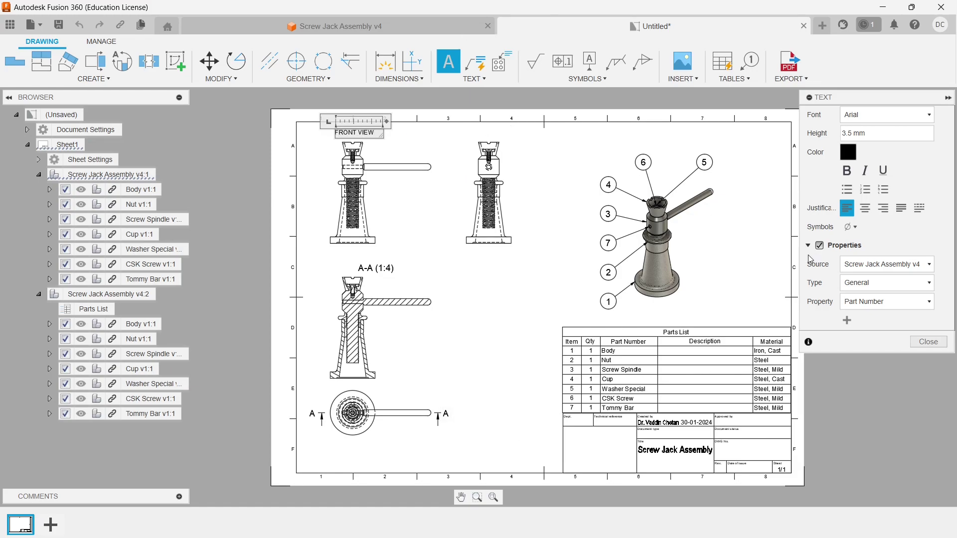
{"action": "left_click", "coordinate": [928, 343]}
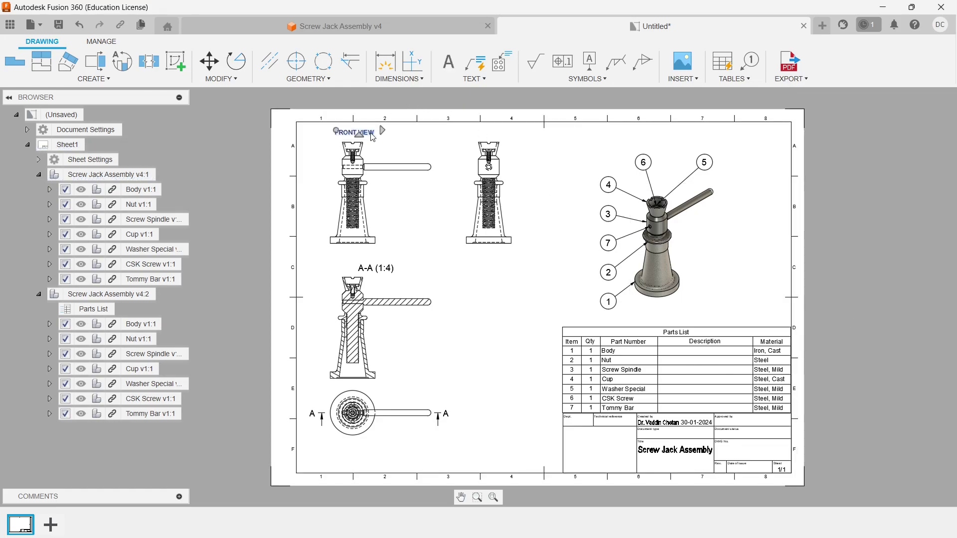
Step: Move the FRONT VIEW label slightly down, closer to the front view's cup
{"action": "key", "text": "m"}
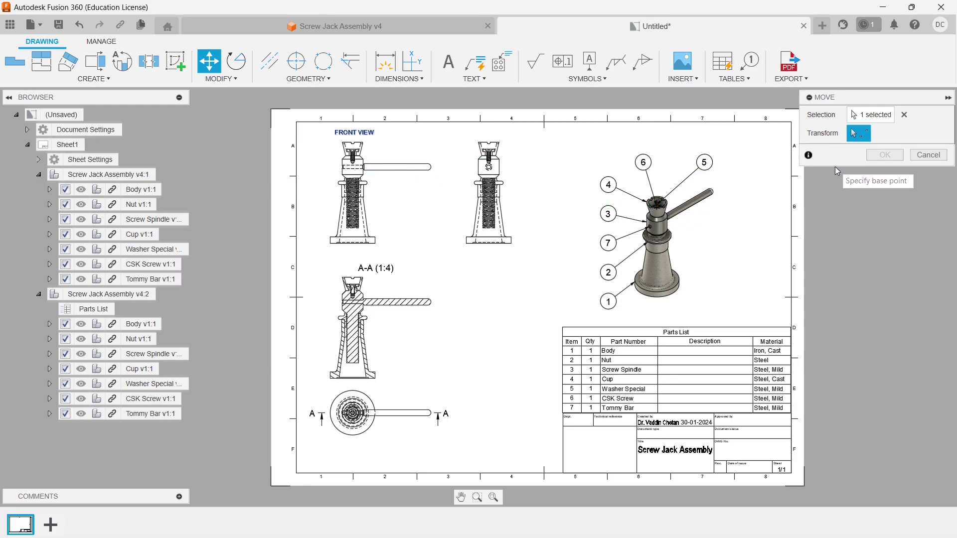
{"action": "left_click", "coordinate": [925, 155]}
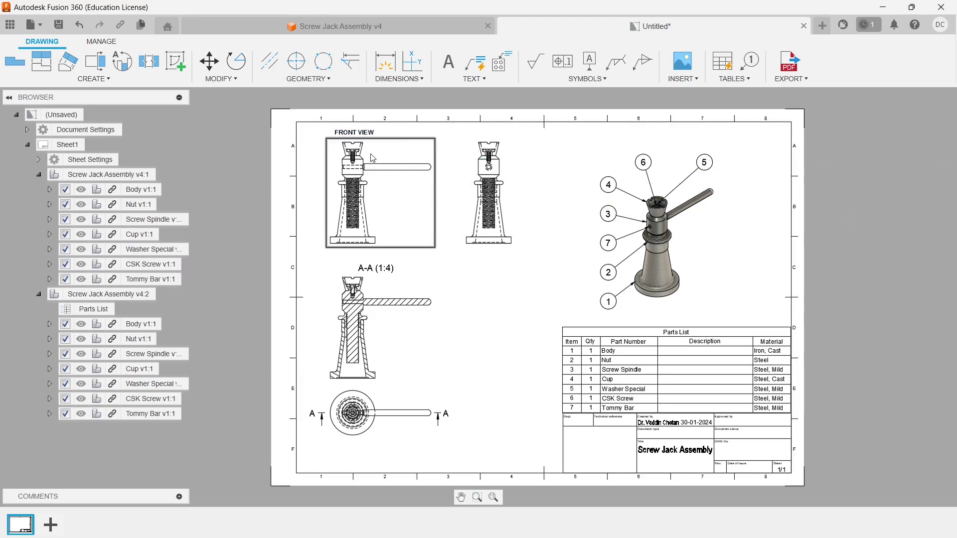
{"action": "left_click", "coordinate": [368, 135]}
{"action": "left_click", "coordinate": [355, 132]}
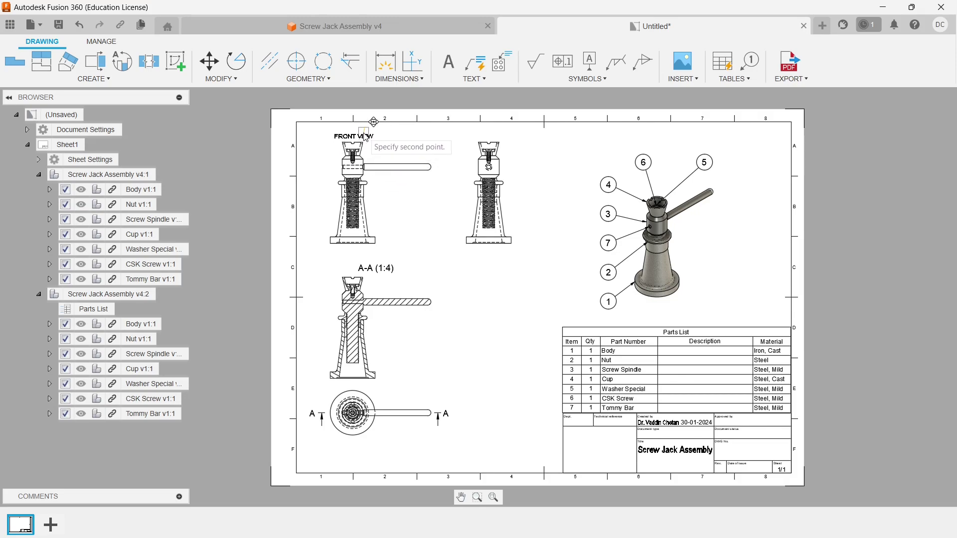
{"action": "left_click", "coordinate": [367, 137]}
{"action": "scroll", "coordinate": [551, 319], "scroll_direction": "up", "scroll_amount": 1}
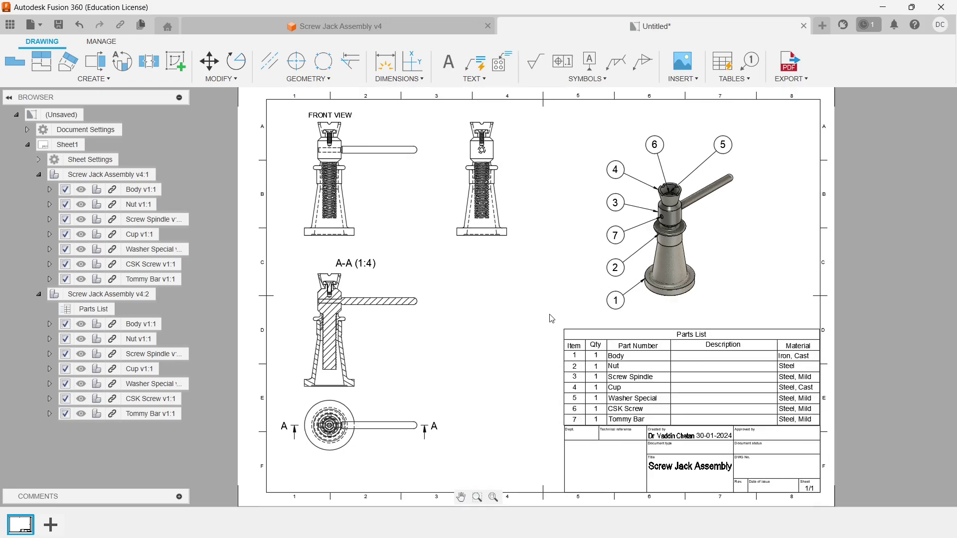
Step: Save the drawing as Screw Jack Assembly Drawing in the Screw Jack Recording folder
{"action": "scroll", "coordinate": [551, 319], "scroll_direction": "down", "scroll_amount": 1}
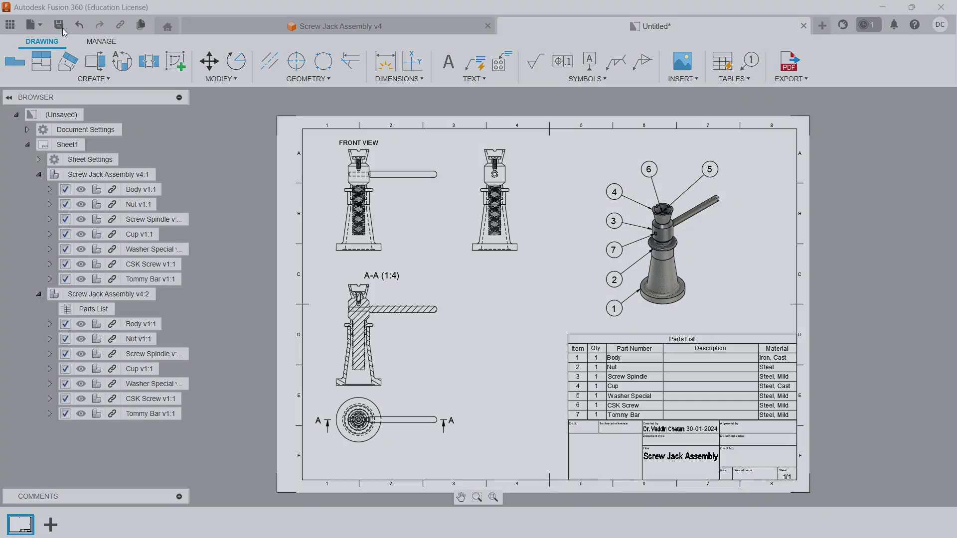
{"action": "left_click", "coordinate": [58, 25]}
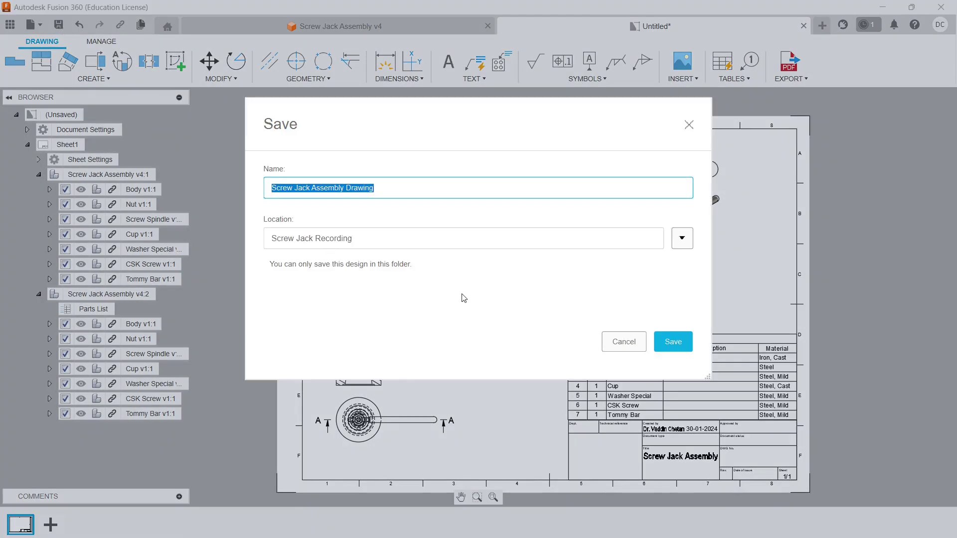
{"action": "left_click", "coordinate": [671, 344]}
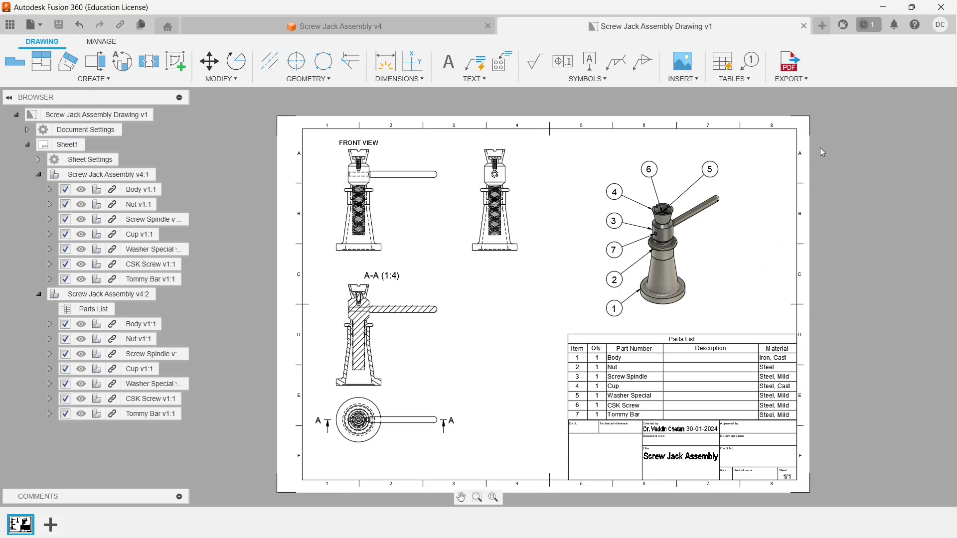
Step: Export all sheets as a PDF that opens after export, saved to the Screw Jack Recording cloud project and the local Machine Drawing folder, and review it
{"action": "left_click", "coordinate": [801, 81]}
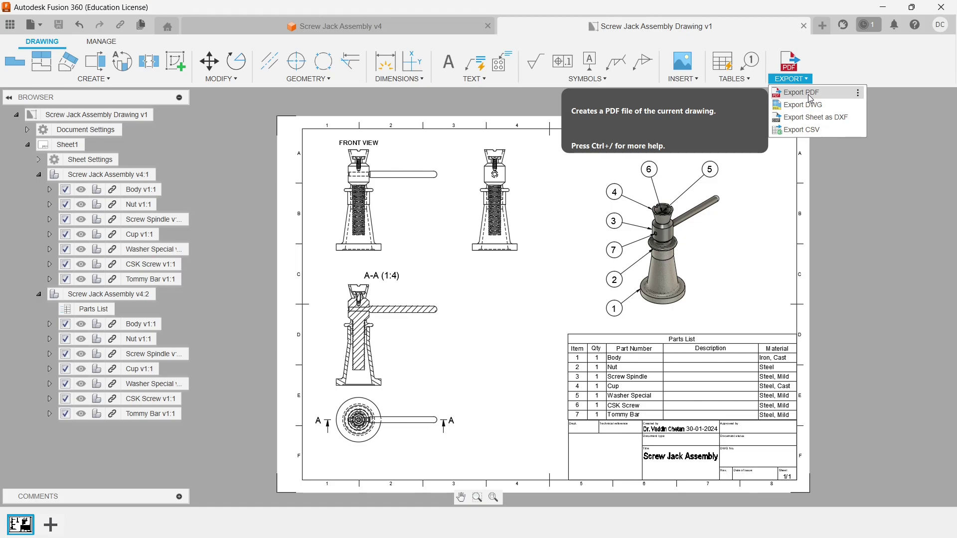
{"action": "left_click", "coordinate": [799, 92]}
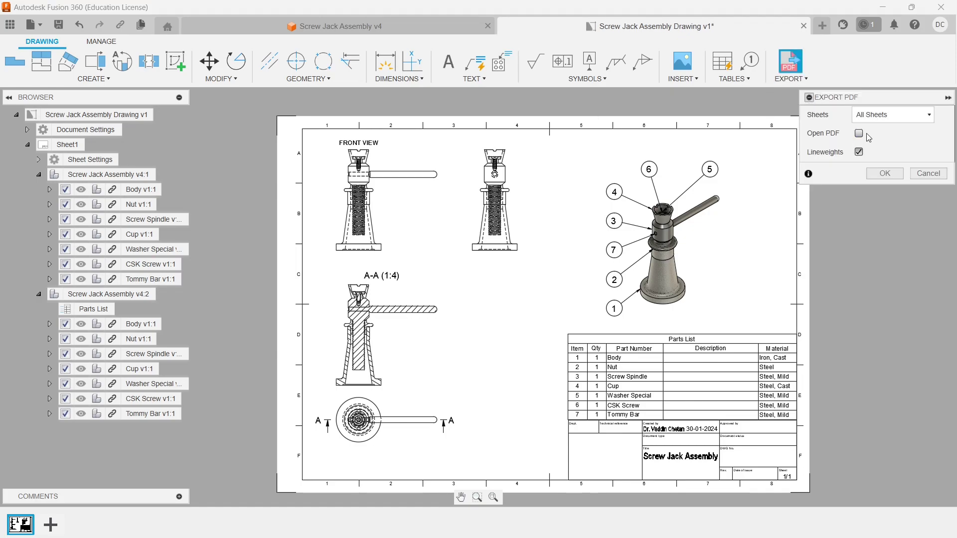
{"action": "left_click", "coordinate": [885, 173]}
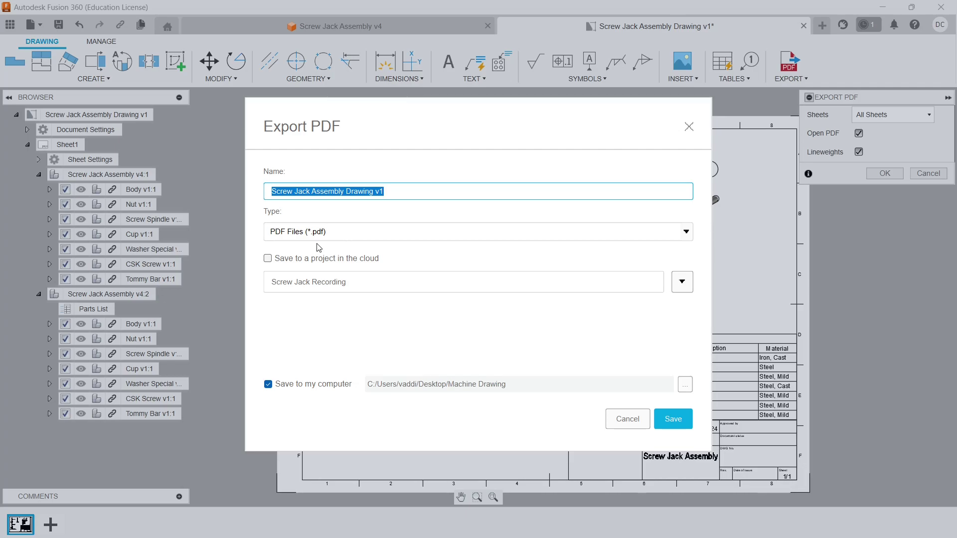
{"action": "left_click", "coordinate": [268, 259]}
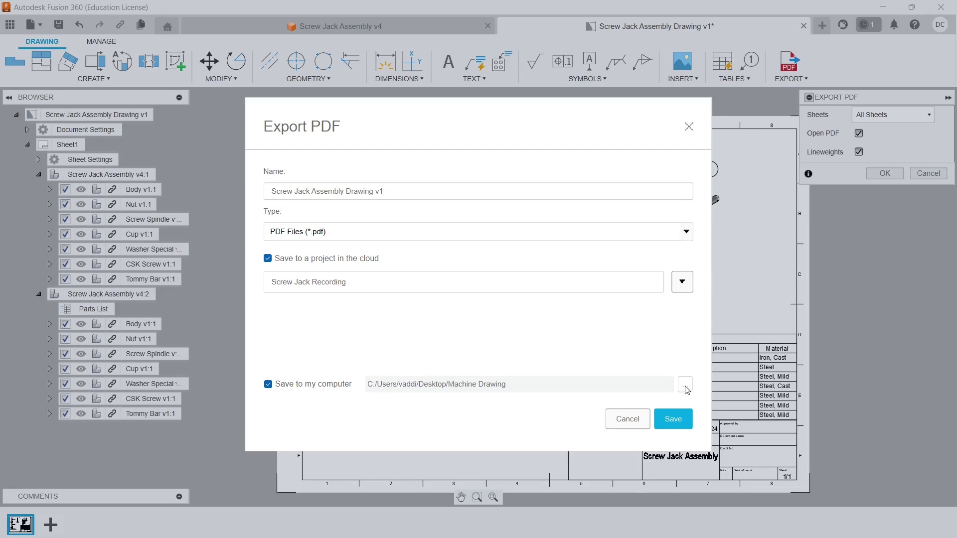
{"action": "left_click", "coordinate": [674, 421]}
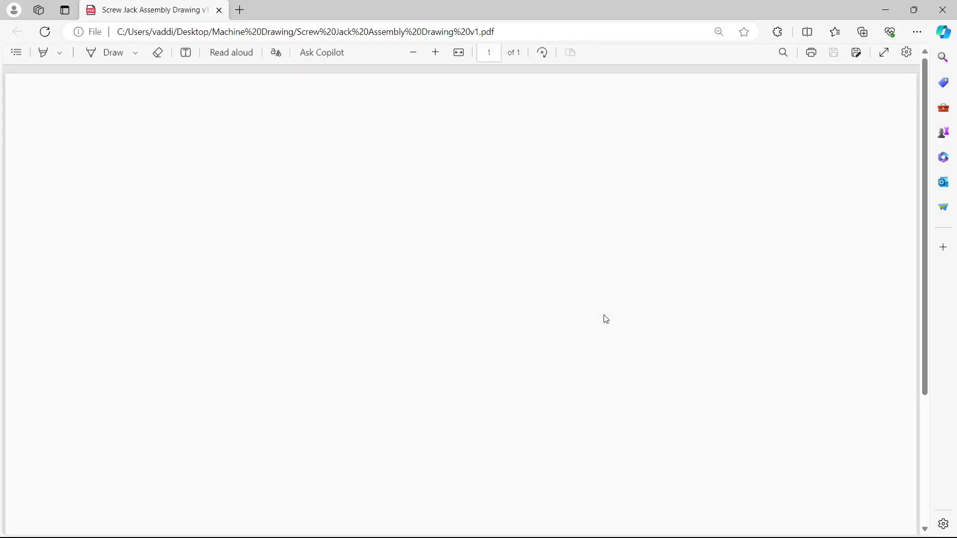
{"action": "scroll", "coordinate": [613, 299], "scroll_direction": "down", "scroll_amount": 2}
{"action": "scroll", "coordinate": [619, 247], "scroll_direction": "up", "scroll_amount": 1}
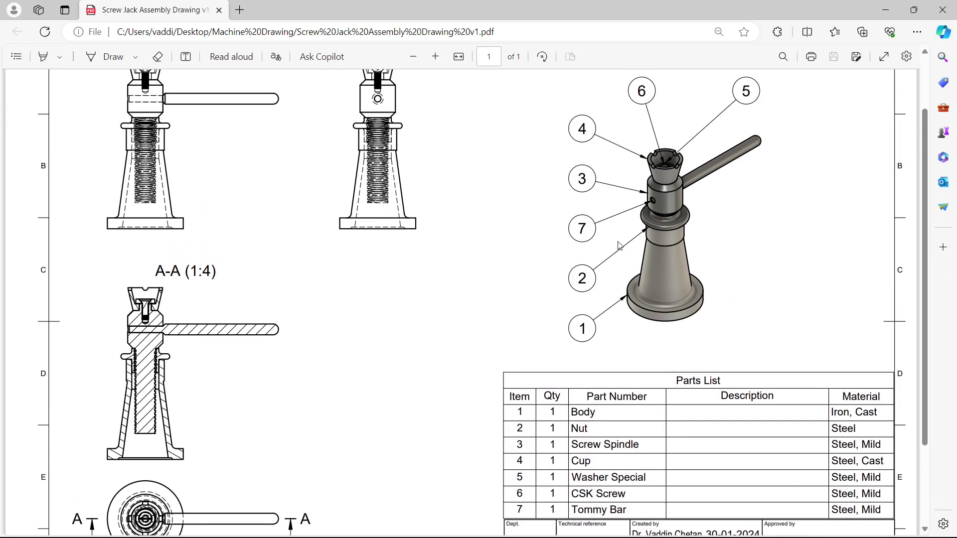
{"action": "scroll", "coordinate": [619, 245], "scroll_direction": "down", "scroll_amount": 3, "text": "ctrl"}
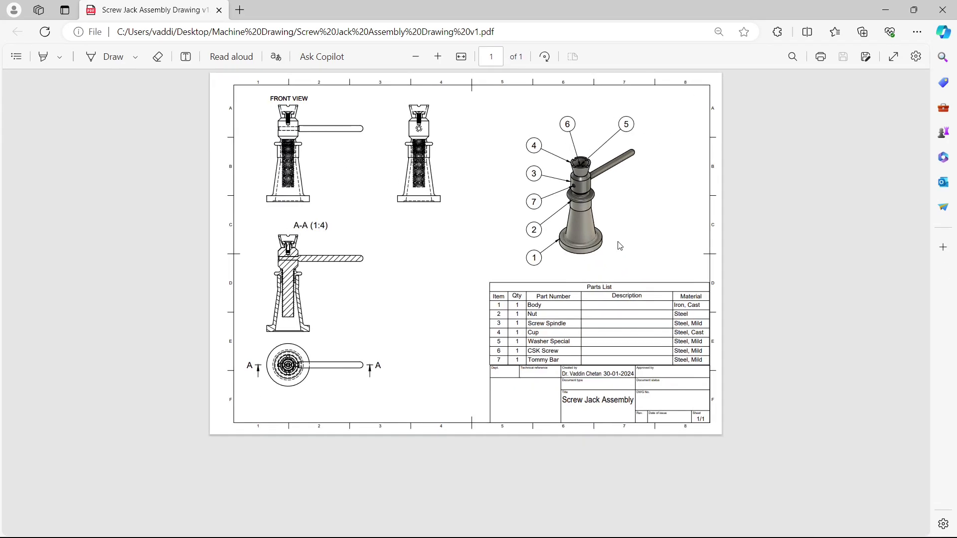
{"action": "scroll", "coordinate": [619, 245], "scroll_direction": "up", "scroll_amount": 1, "text": "ctrl"}
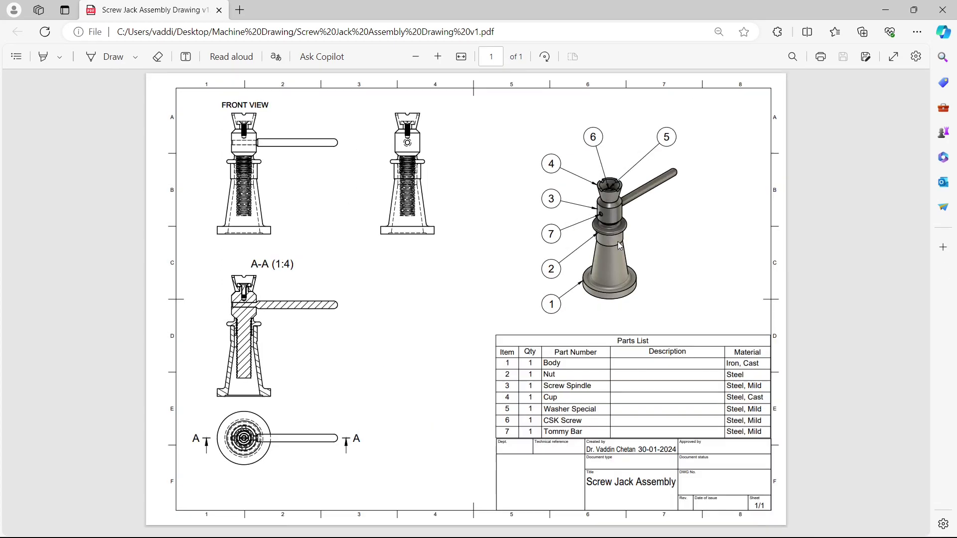